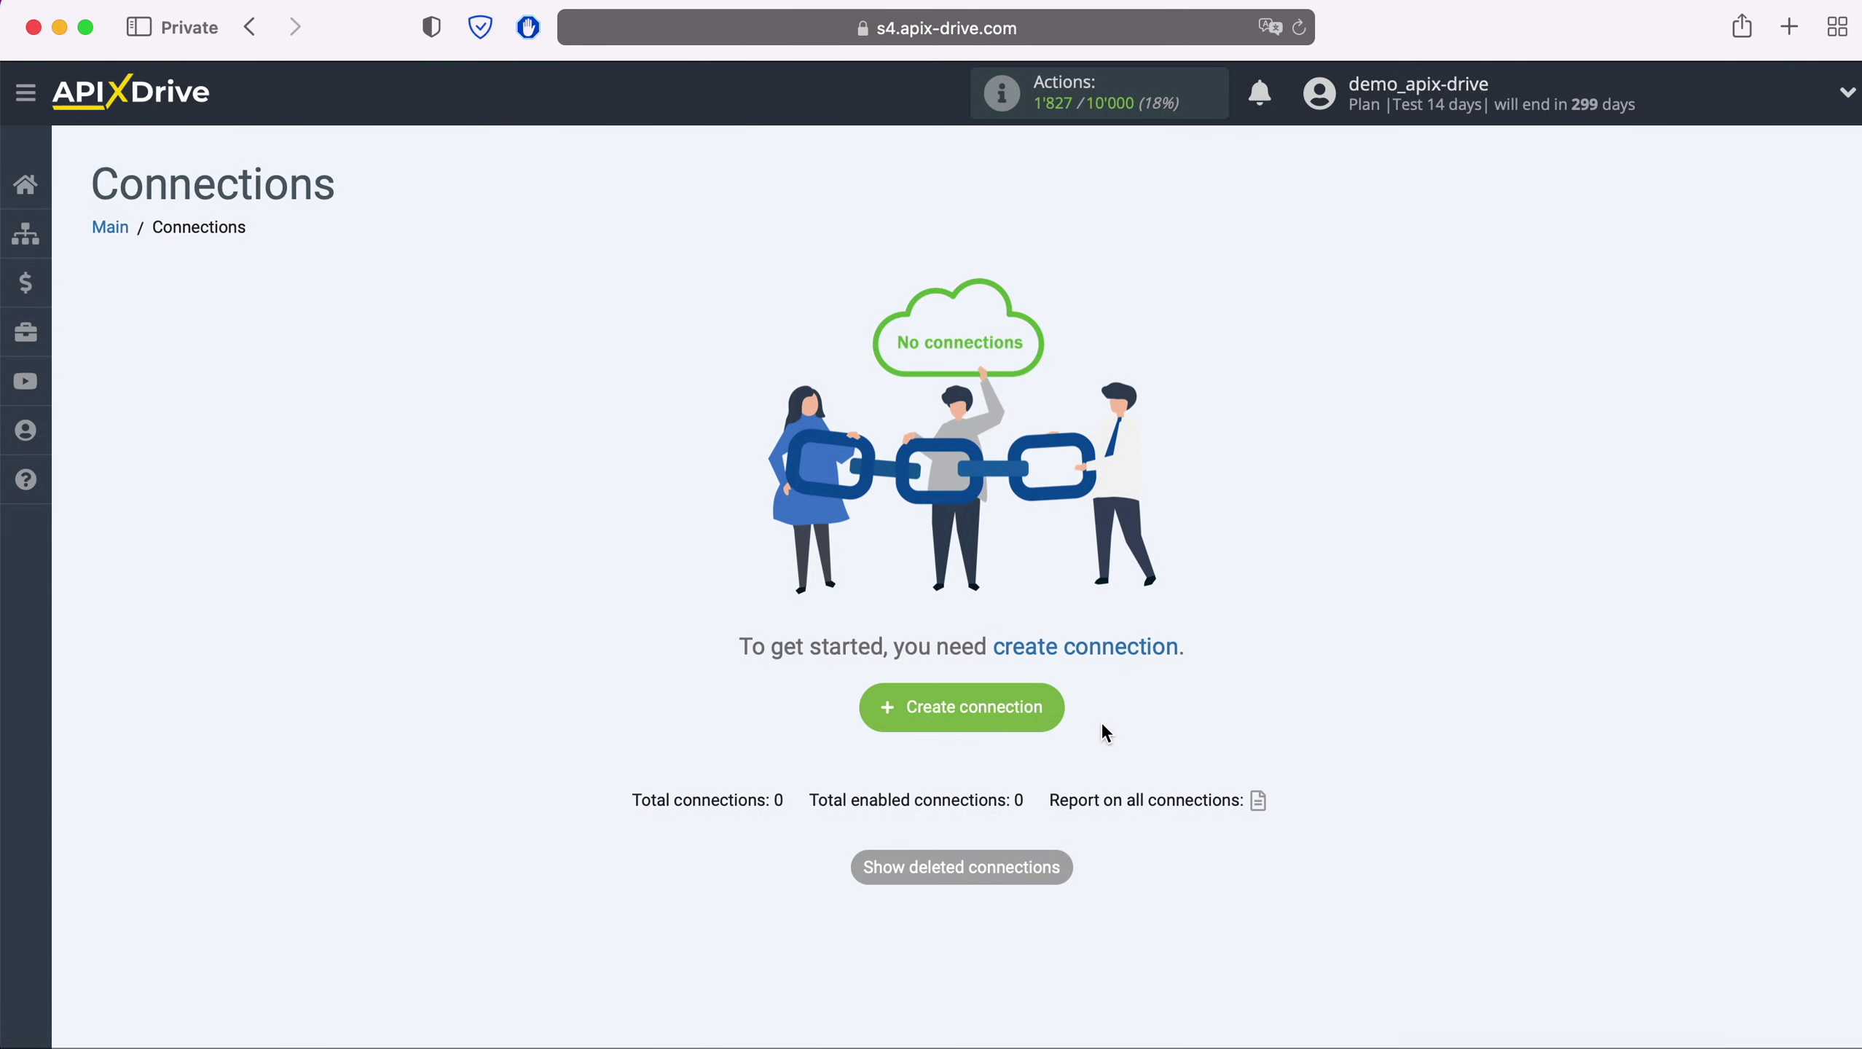
Create a new connection with Agile CRM as the source and the Get CONTACTS (new) action
{"action": "left_click", "coordinate": [1055, 706]}
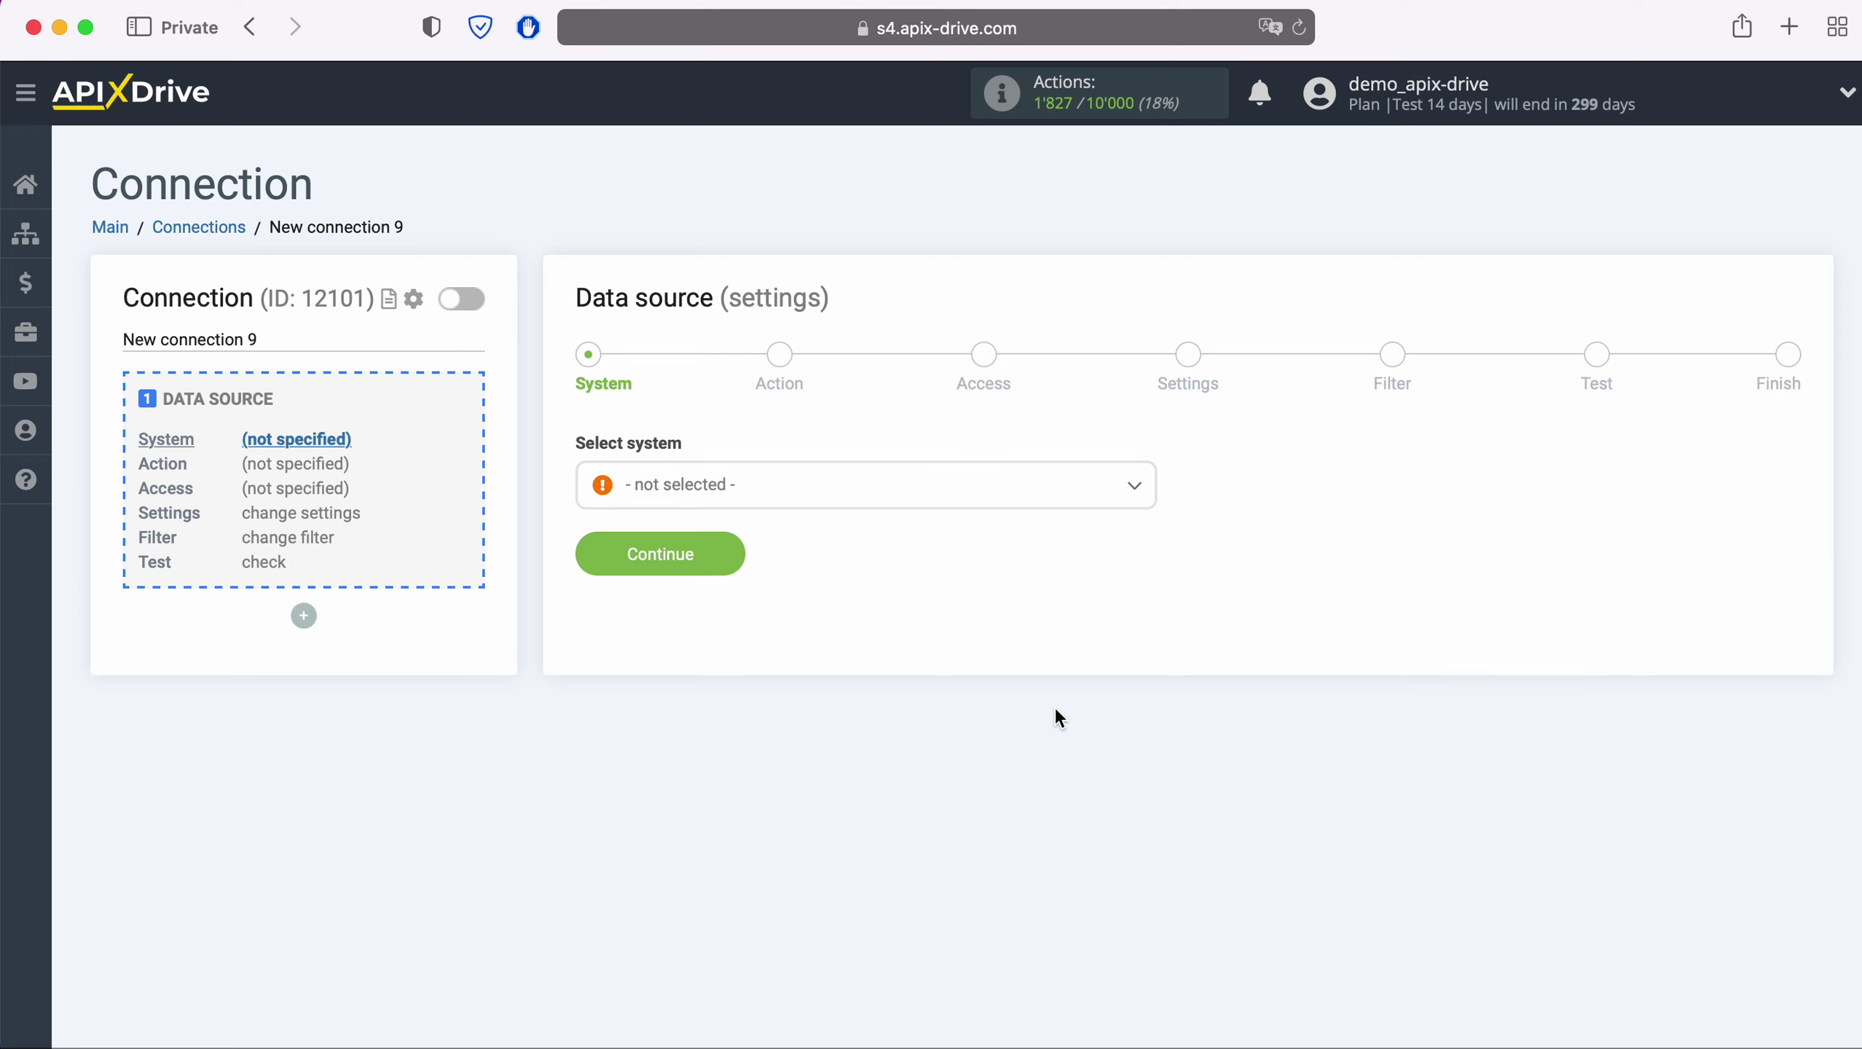
{"action": "left_click", "coordinate": [862, 503]}
{"action": "left_click", "coordinate": [676, 730]}
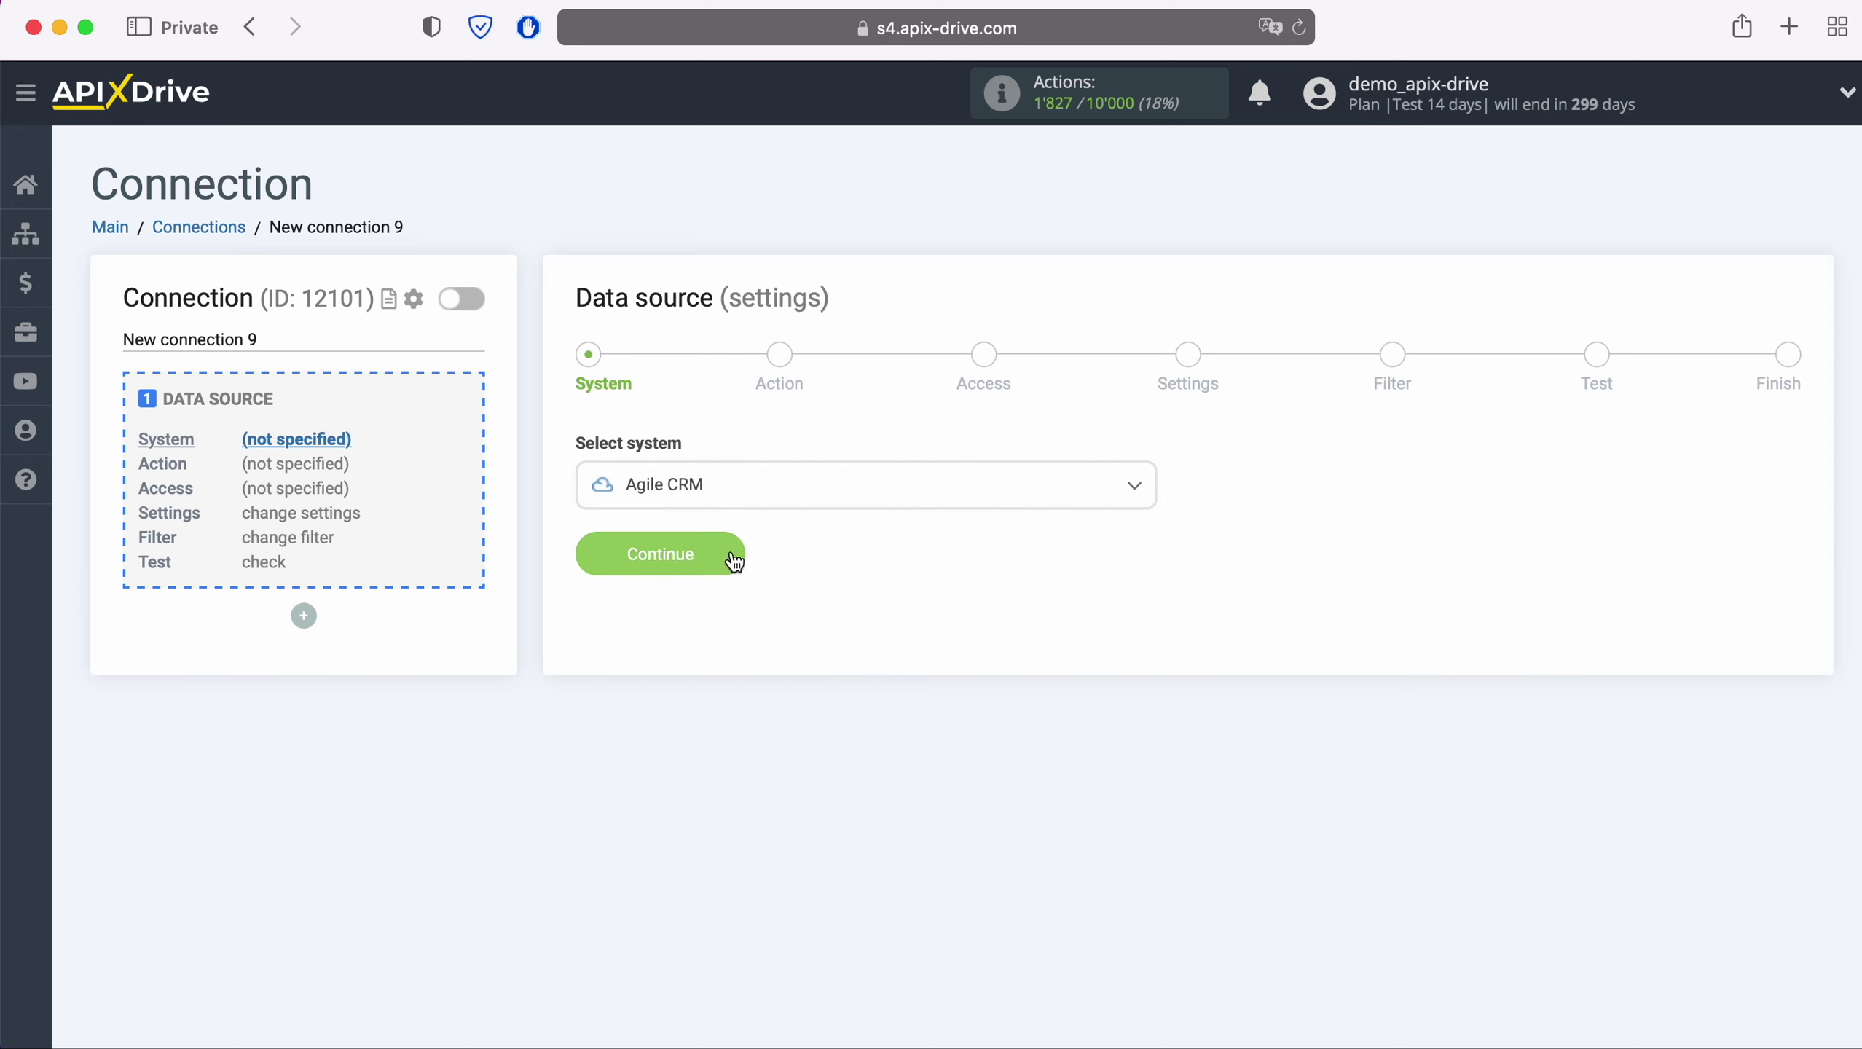
{"action": "left_click", "coordinate": [732, 558]}
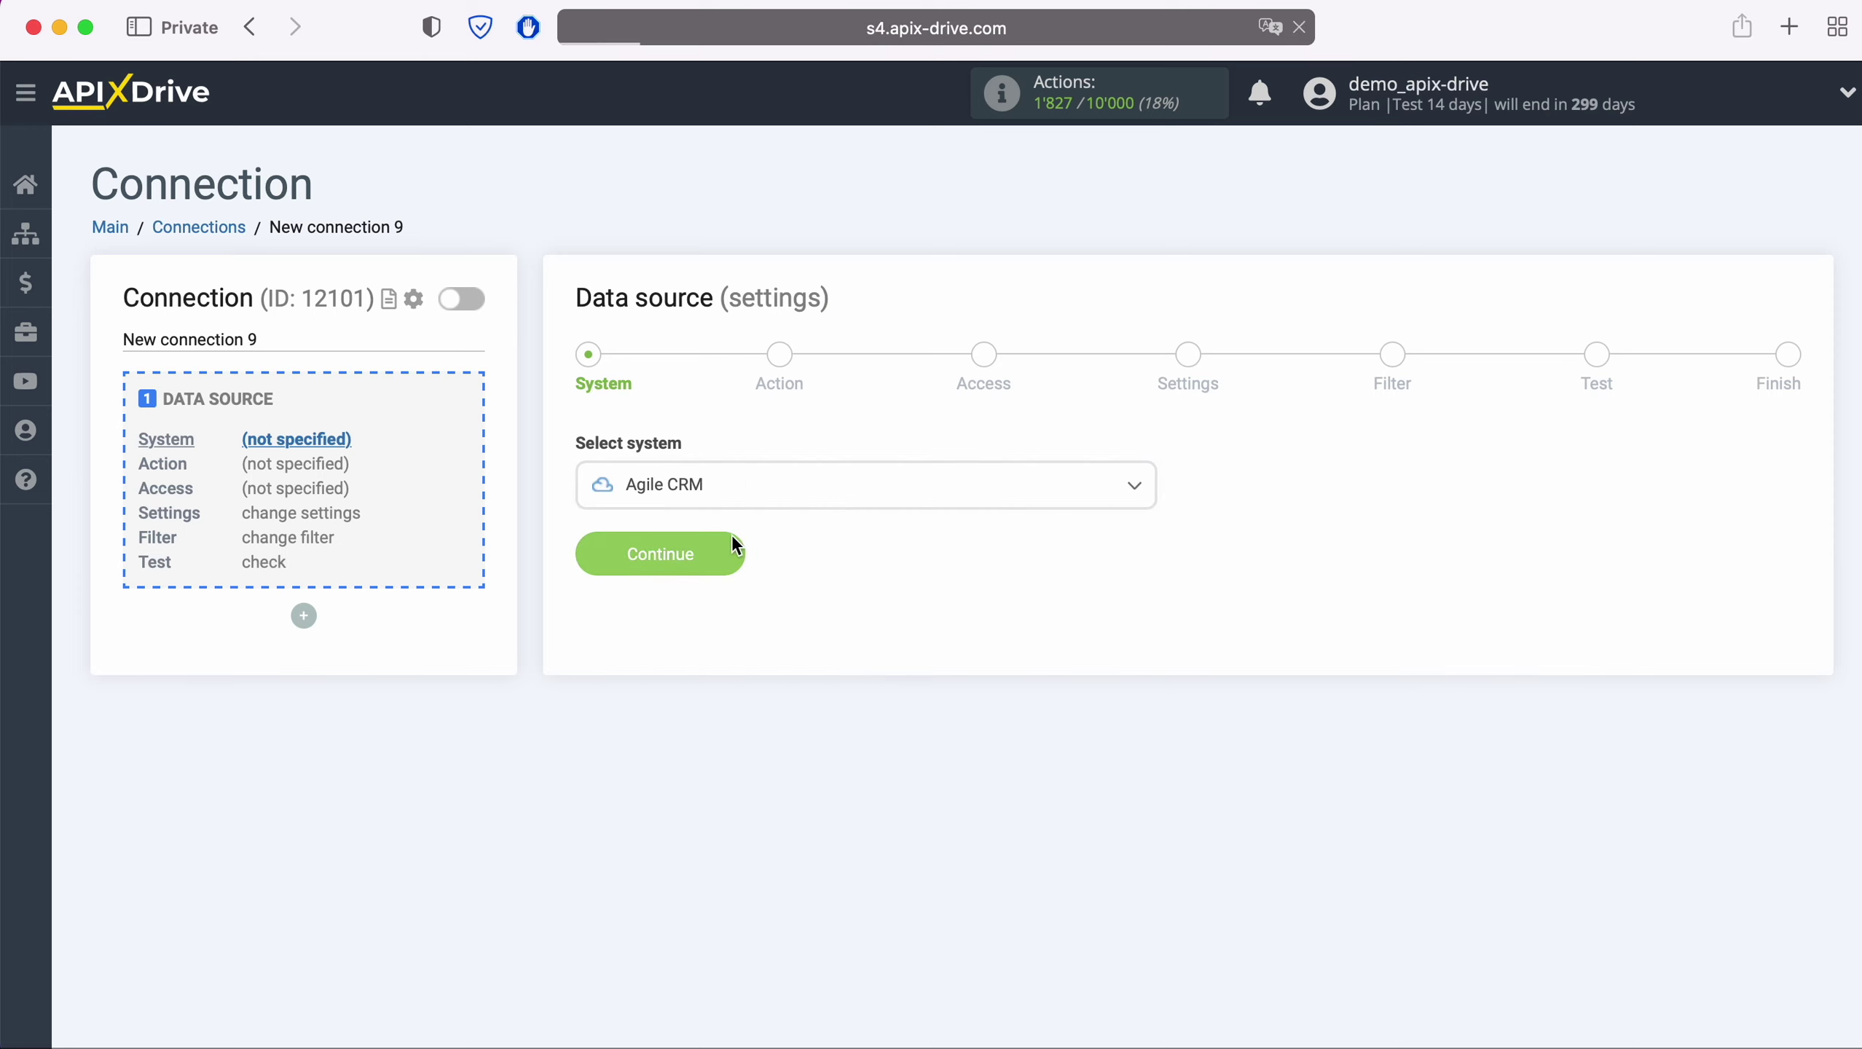
{"action": "left_click", "coordinate": [769, 491]}
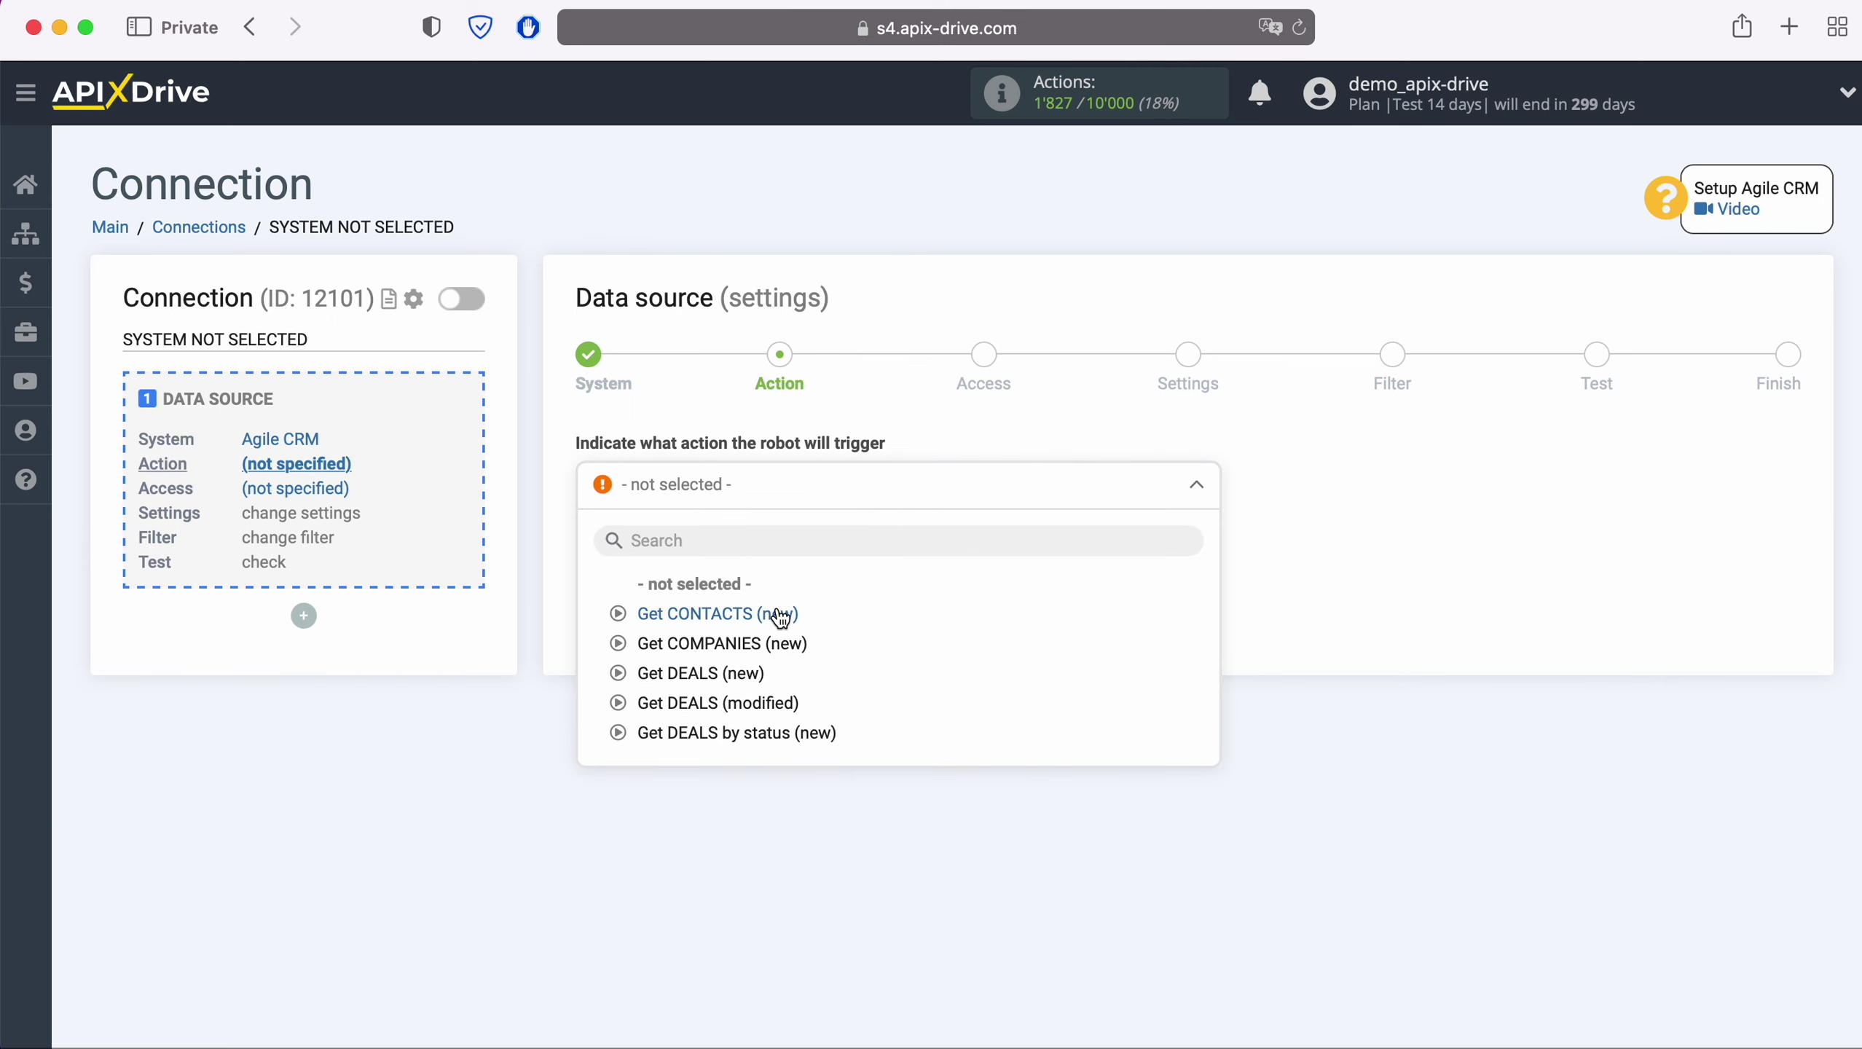
{"action": "left_click", "coordinate": [717, 614]}
{"action": "left_click", "coordinate": [661, 561]}
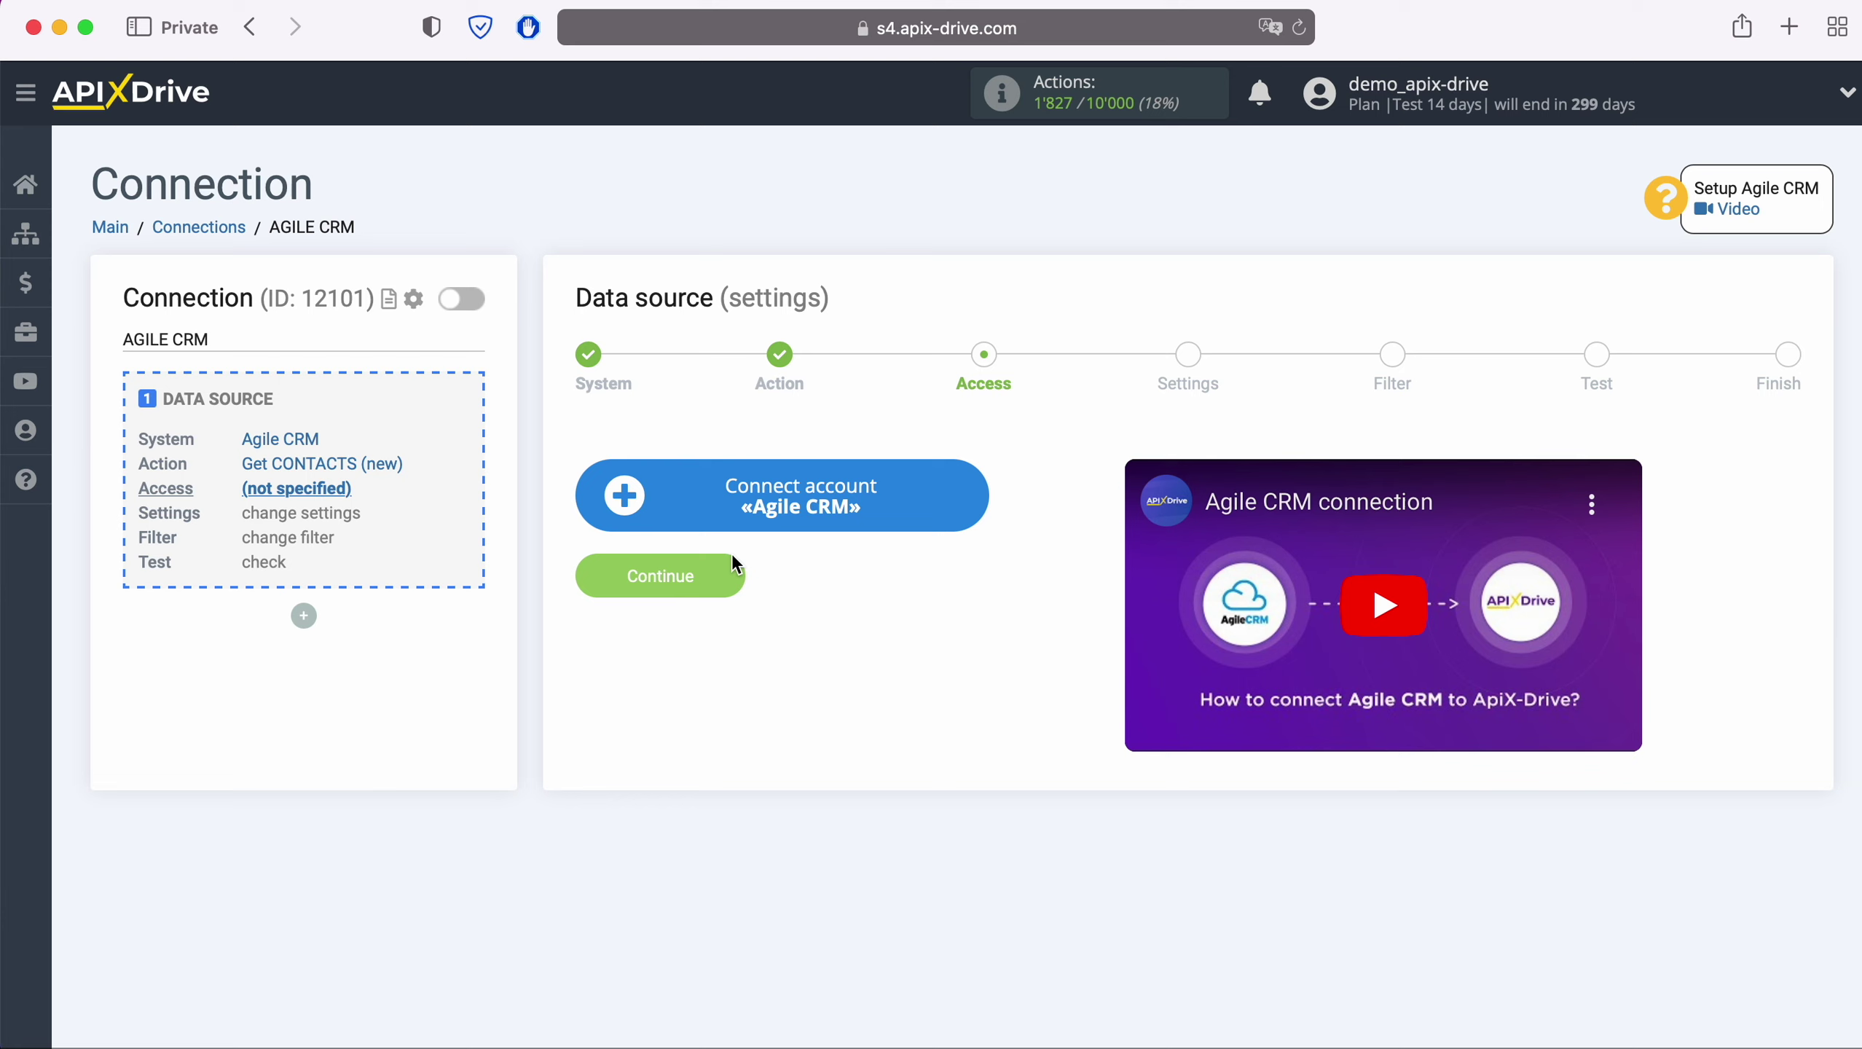
Begin connecting the Agile CRM account and copy the apixdrivecom subdomain from its URL
{"action": "left_click", "coordinate": [946, 518]}
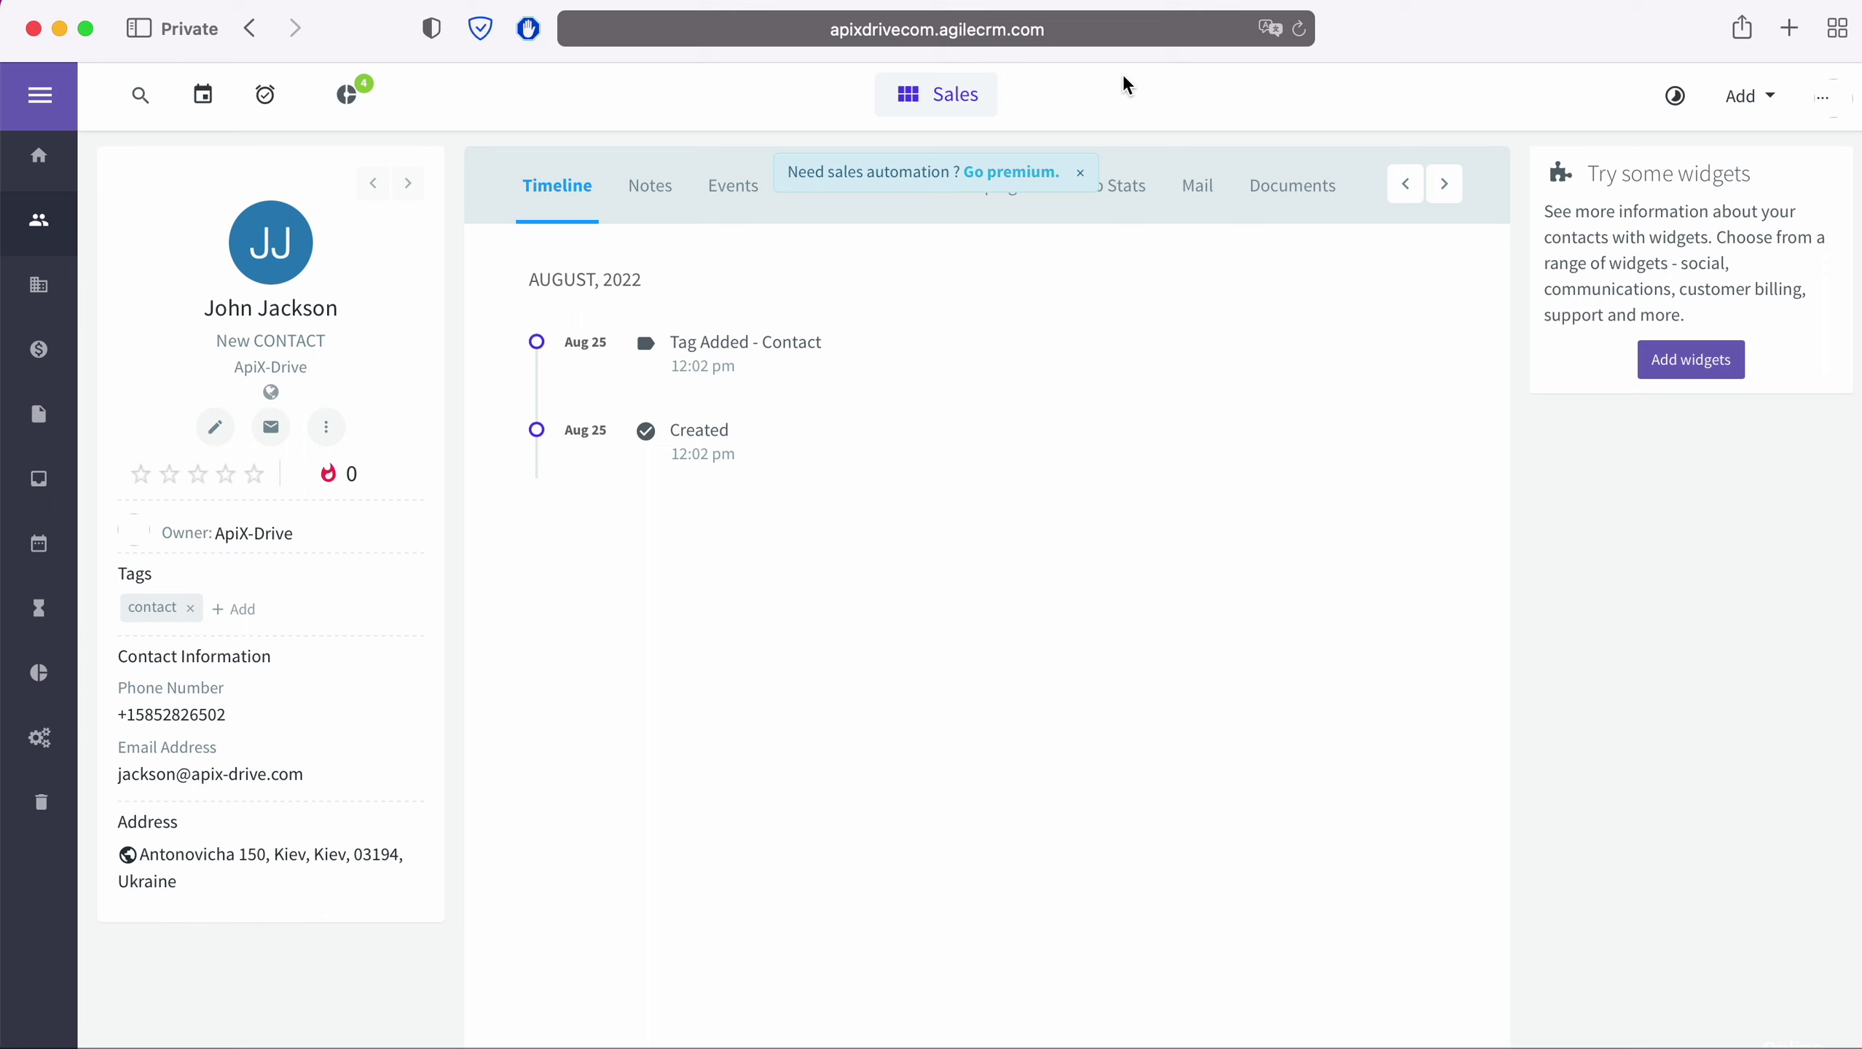
{"action": "left_click", "coordinate": [1190, 29]}
{"action": "left_click", "coordinate": [844, 32]}
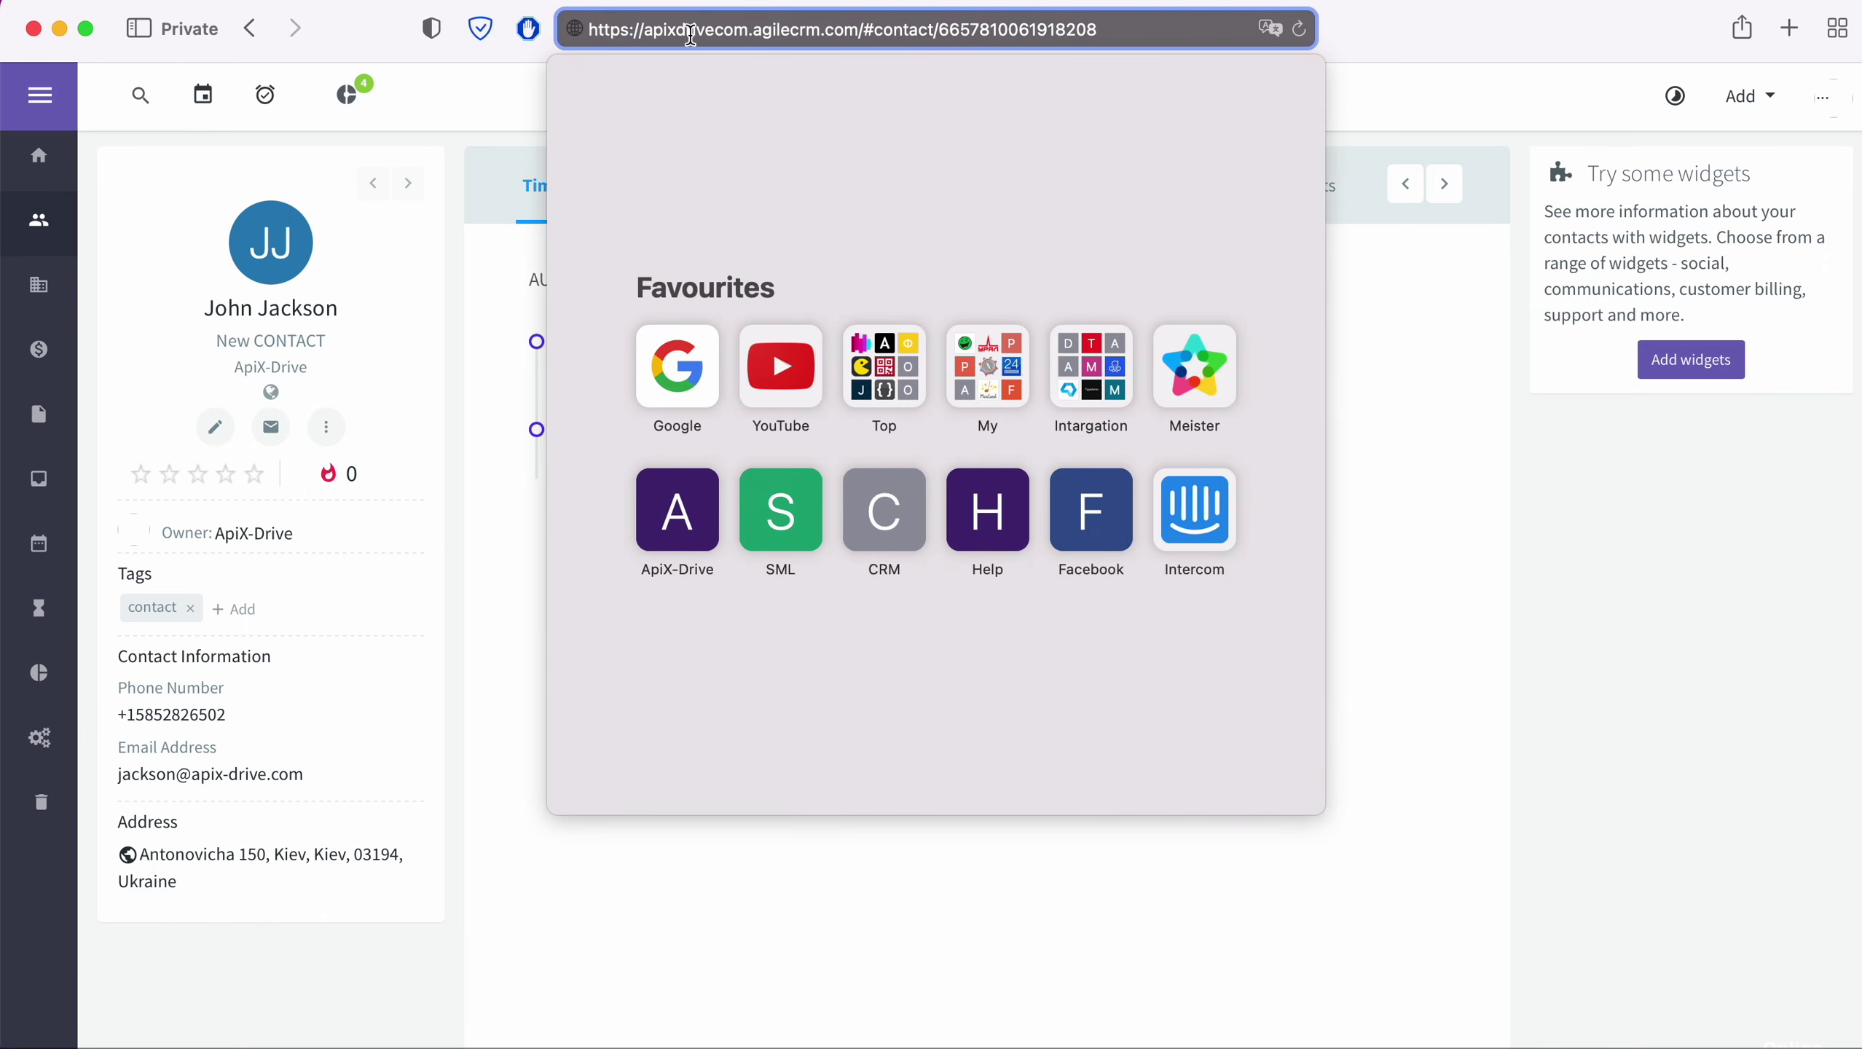
{"action": "left_click_drag", "start_coordinate": [645, 29], "coordinate": [742, 33]}
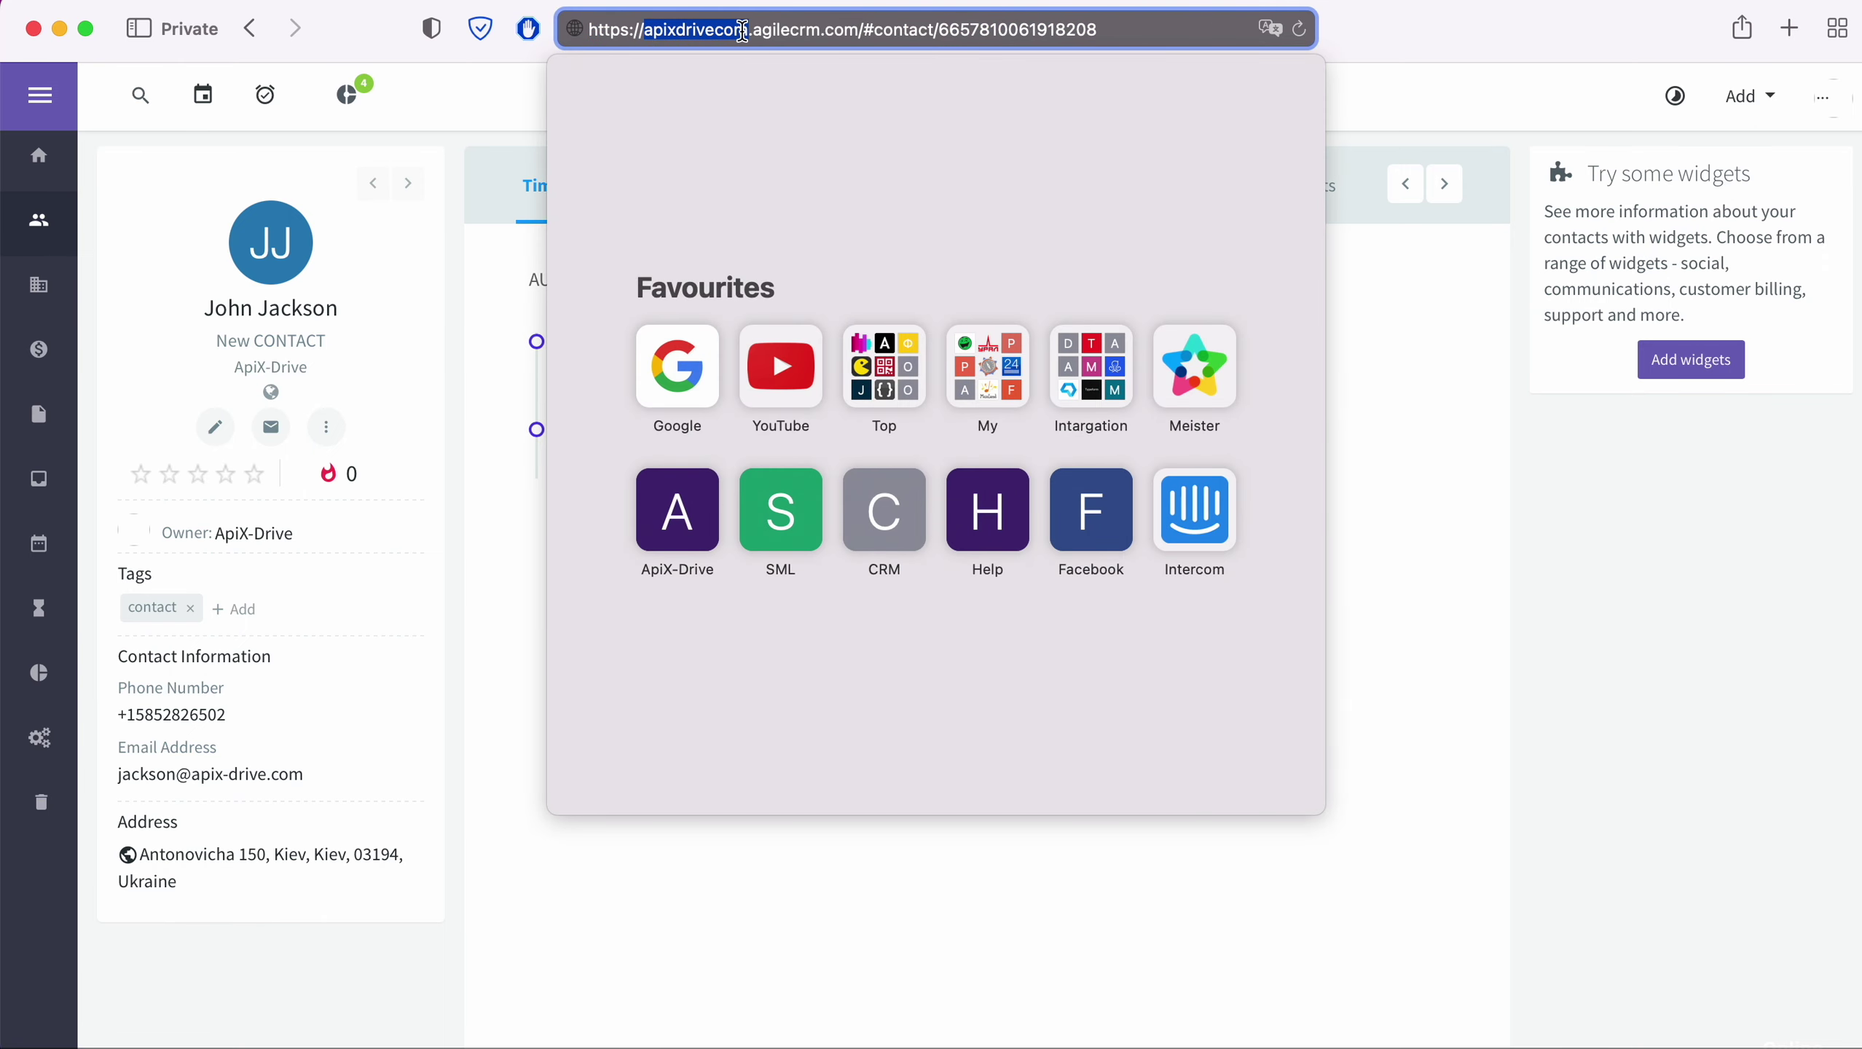
{"action": "right_click", "coordinate": [722, 29]}
{"action": "left_click", "coordinate": [761, 76]}
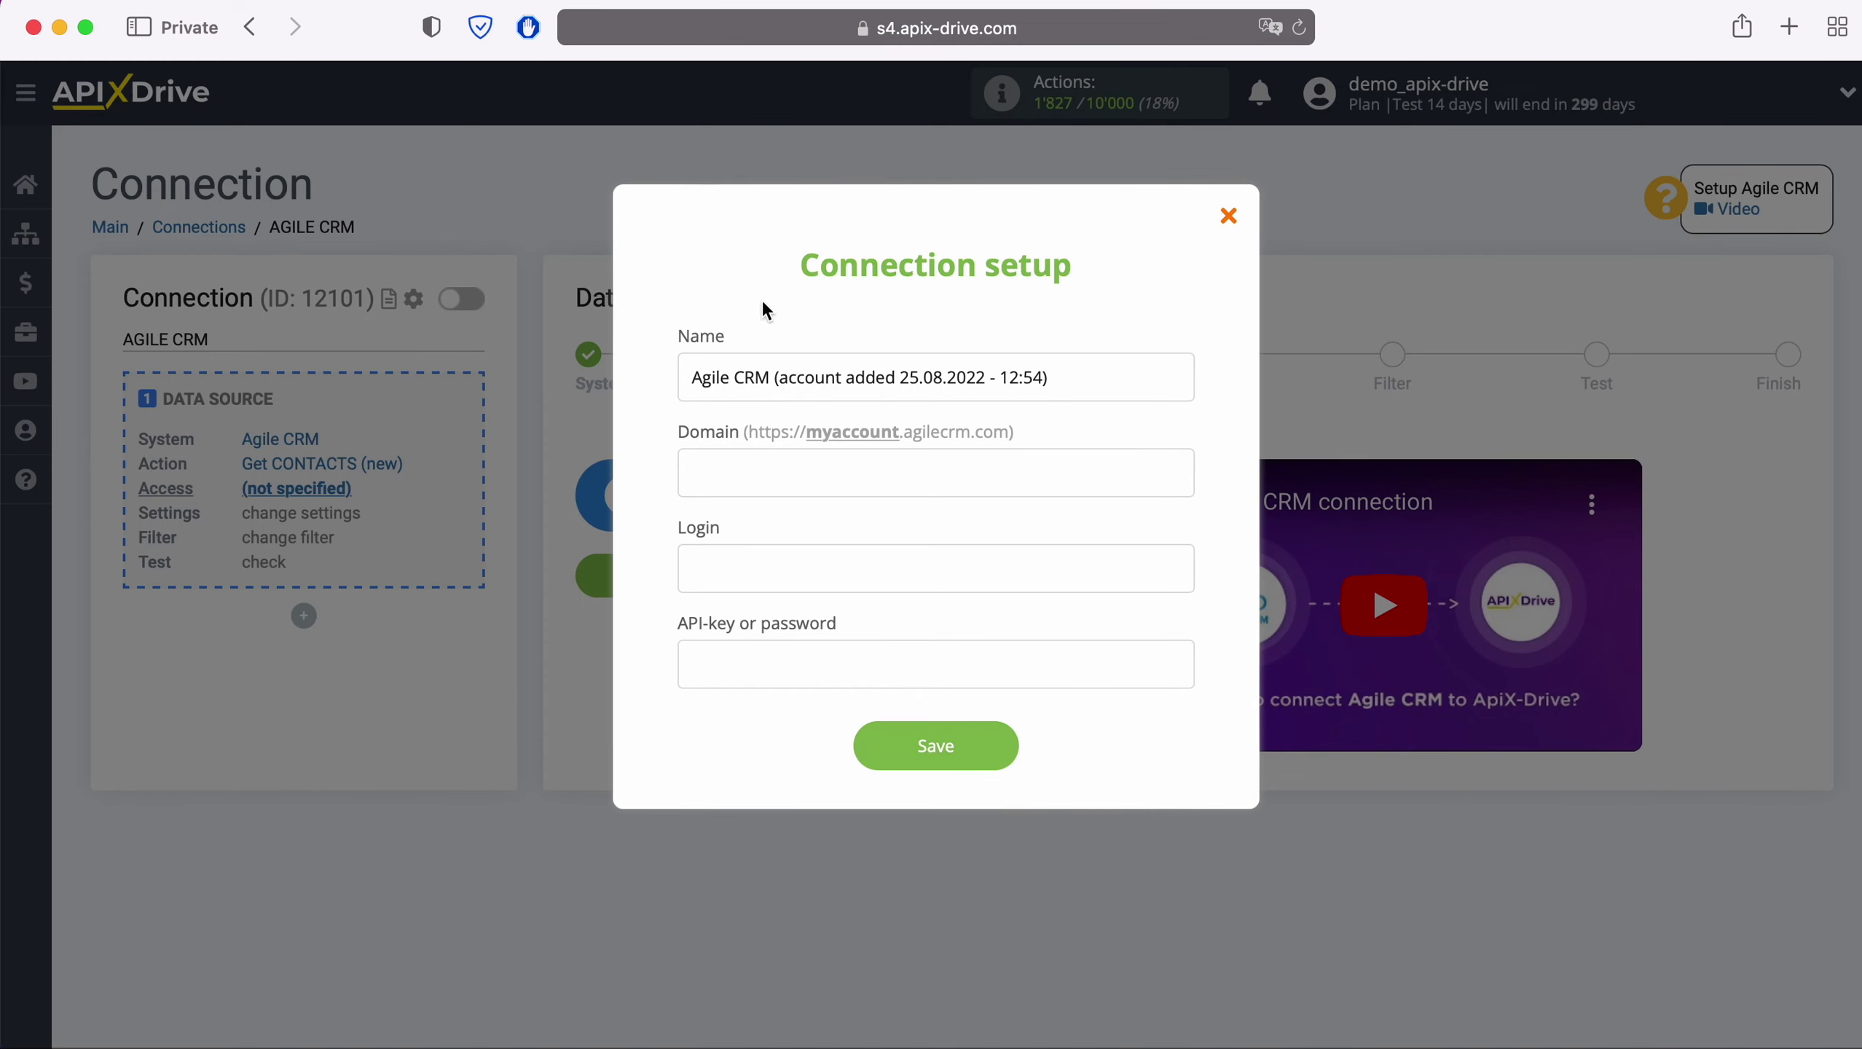
Enter apixdrivecom as the Domain and the login email in the Agile CRM account form
{"action": "right_click", "coordinate": [756, 476]}
{"action": "left_click", "coordinate": [793, 545]}
{"action": "left_click", "coordinate": [791, 564]}
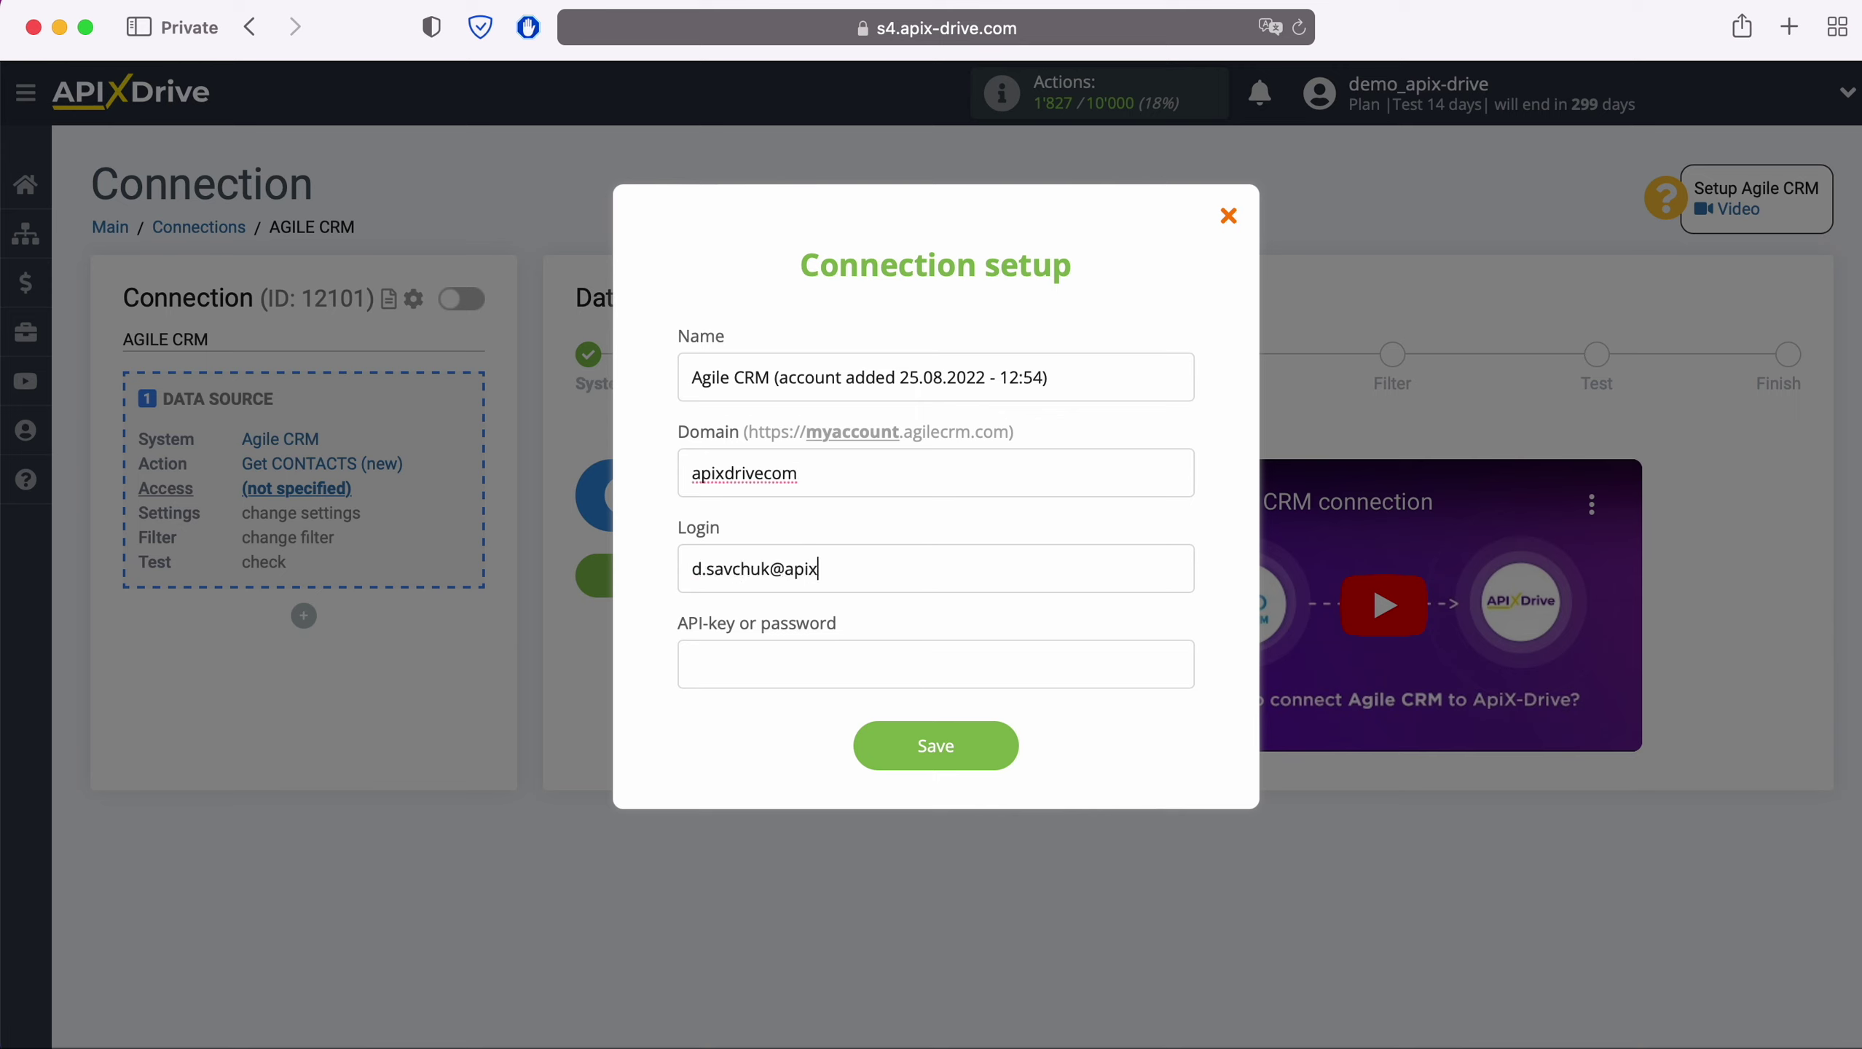
{"action": "left_click", "coordinate": [730, 653]}
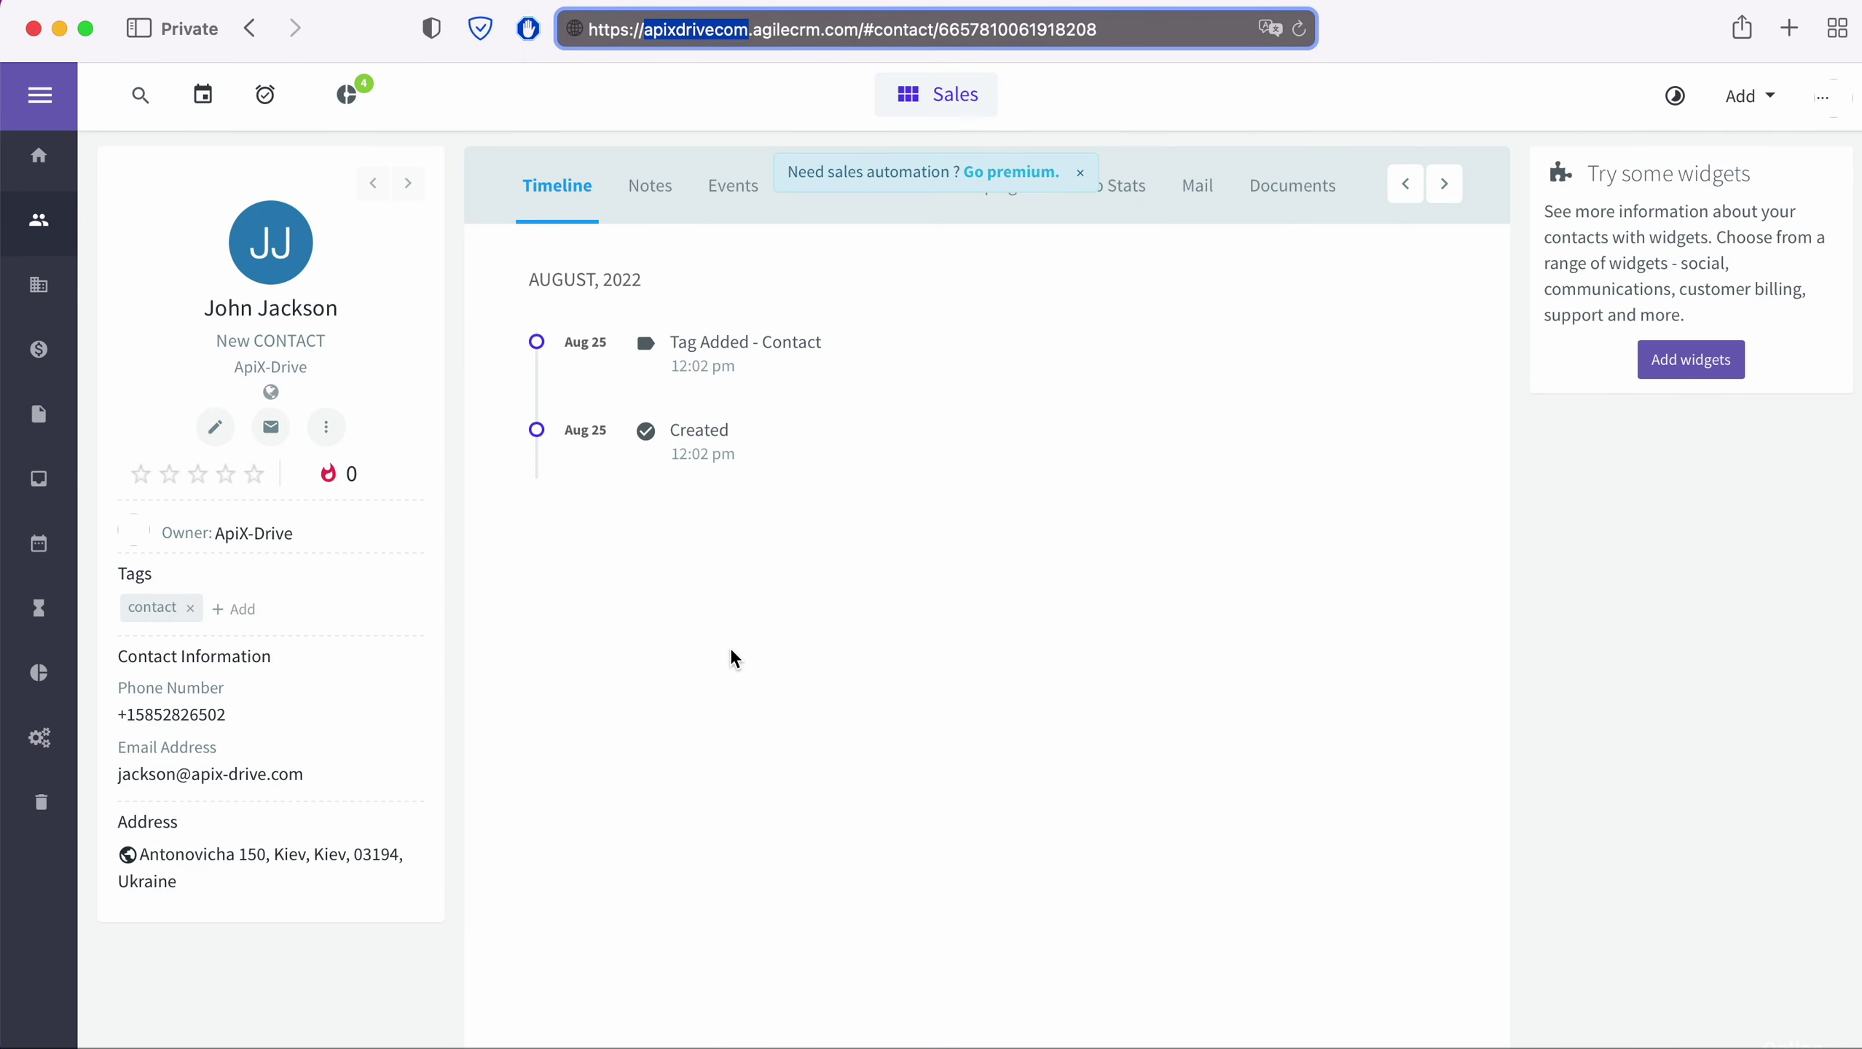
Copy the REST API key from Agile CRM's Admin Settings > Developers & API page
{"action": "left_click", "coordinate": [1822, 96]}
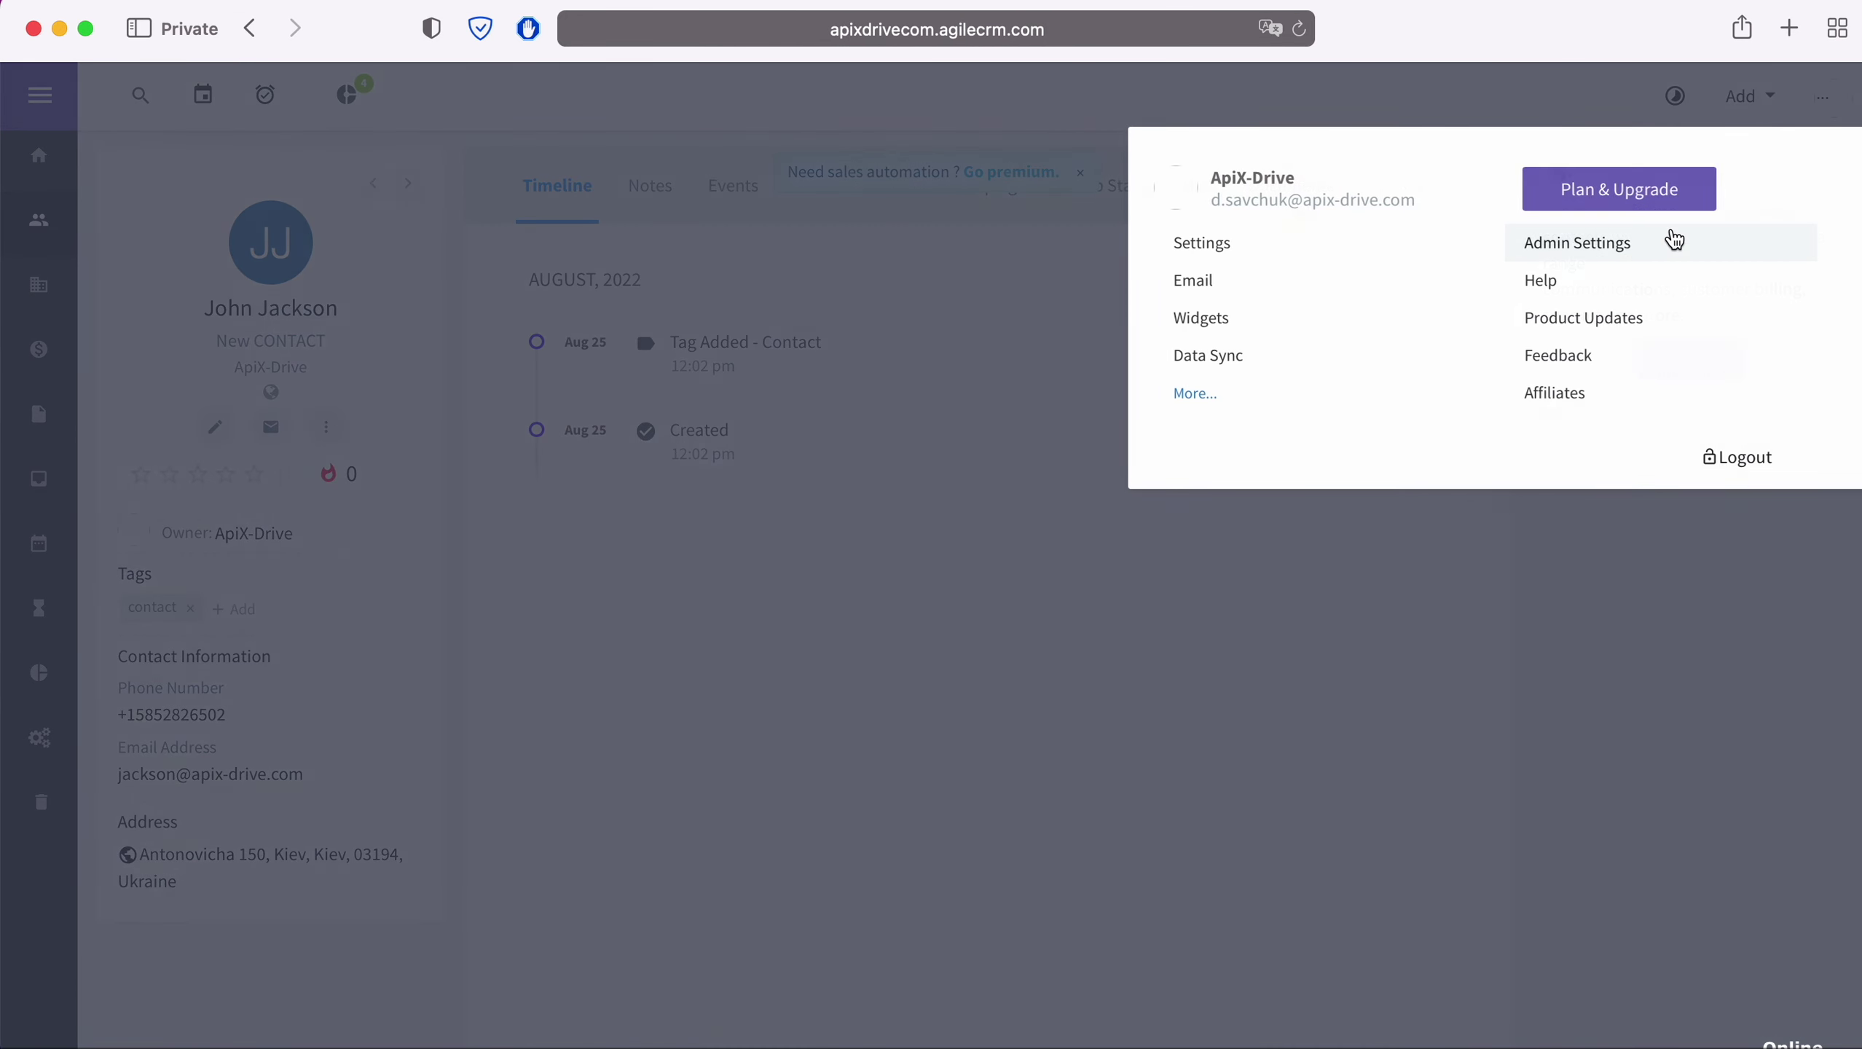
{"action": "left_click", "coordinate": [1674, 239]}
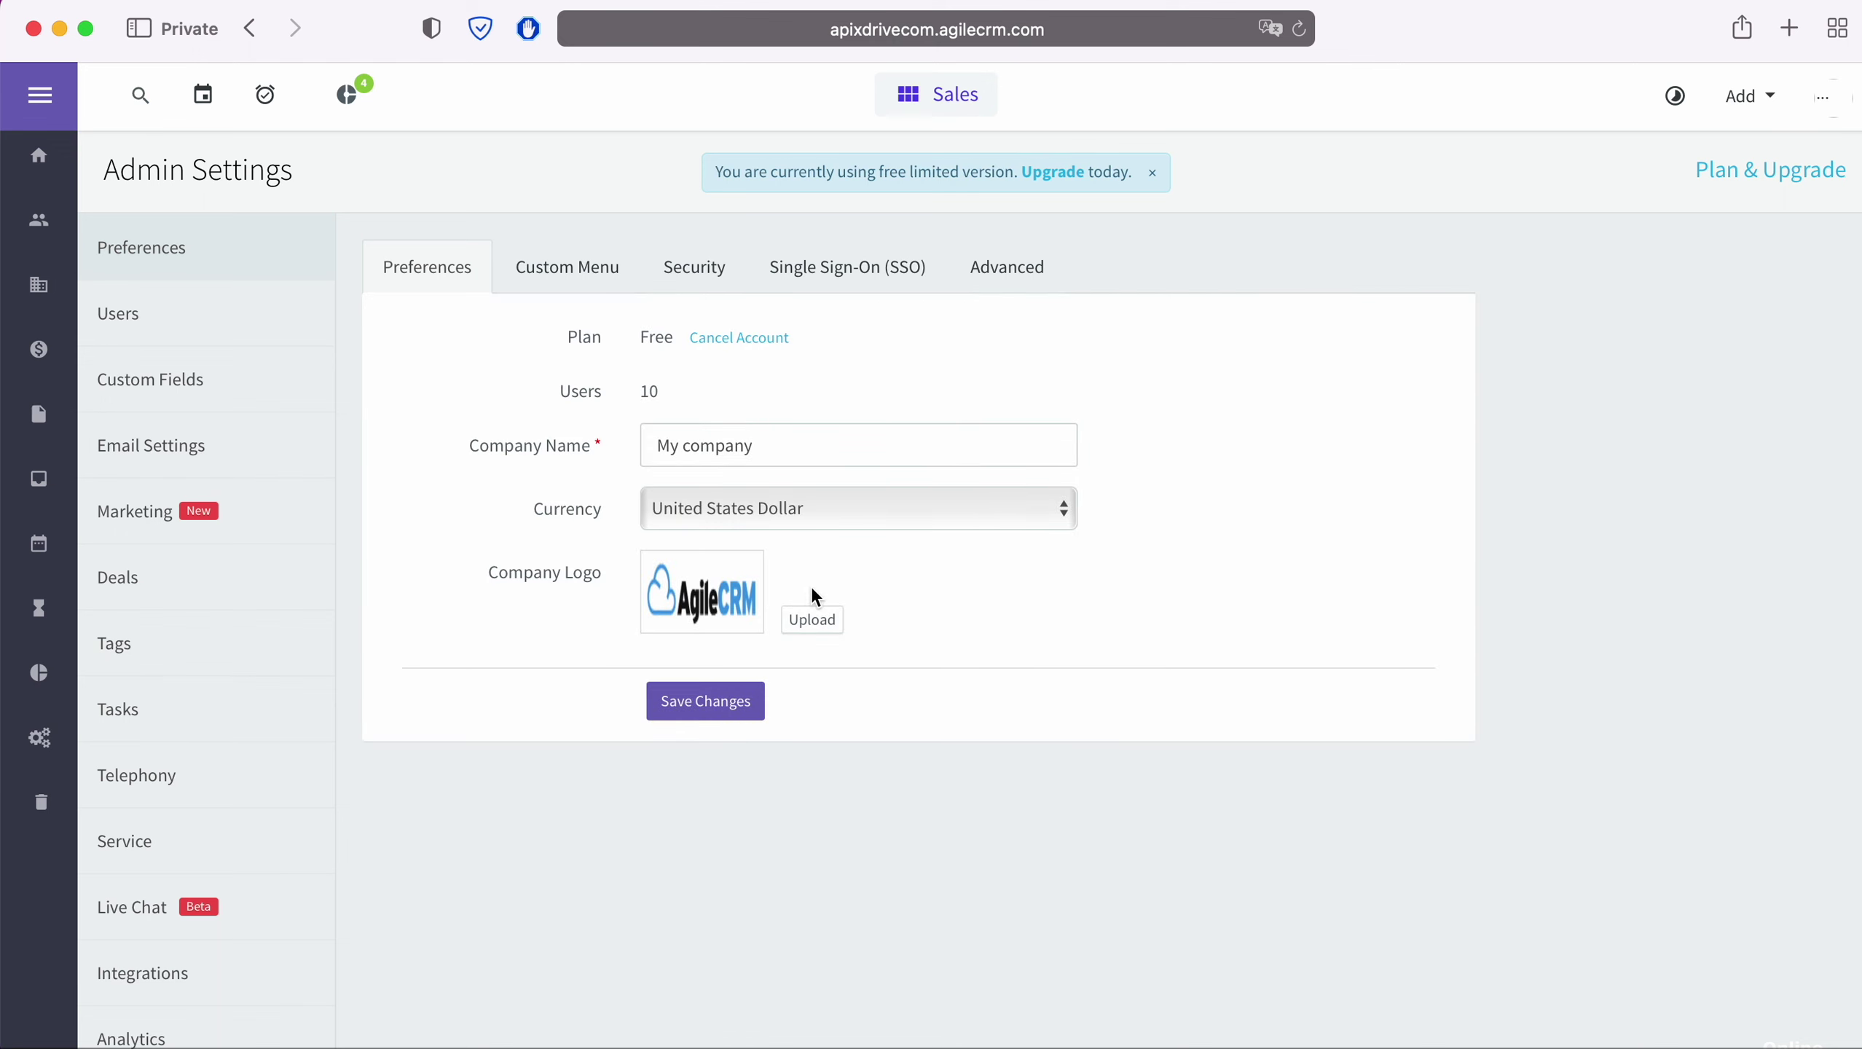
{"action": "scroll", "coordinate": [241, 725], "scroll_direction": "down", "scroll_amount": 2}
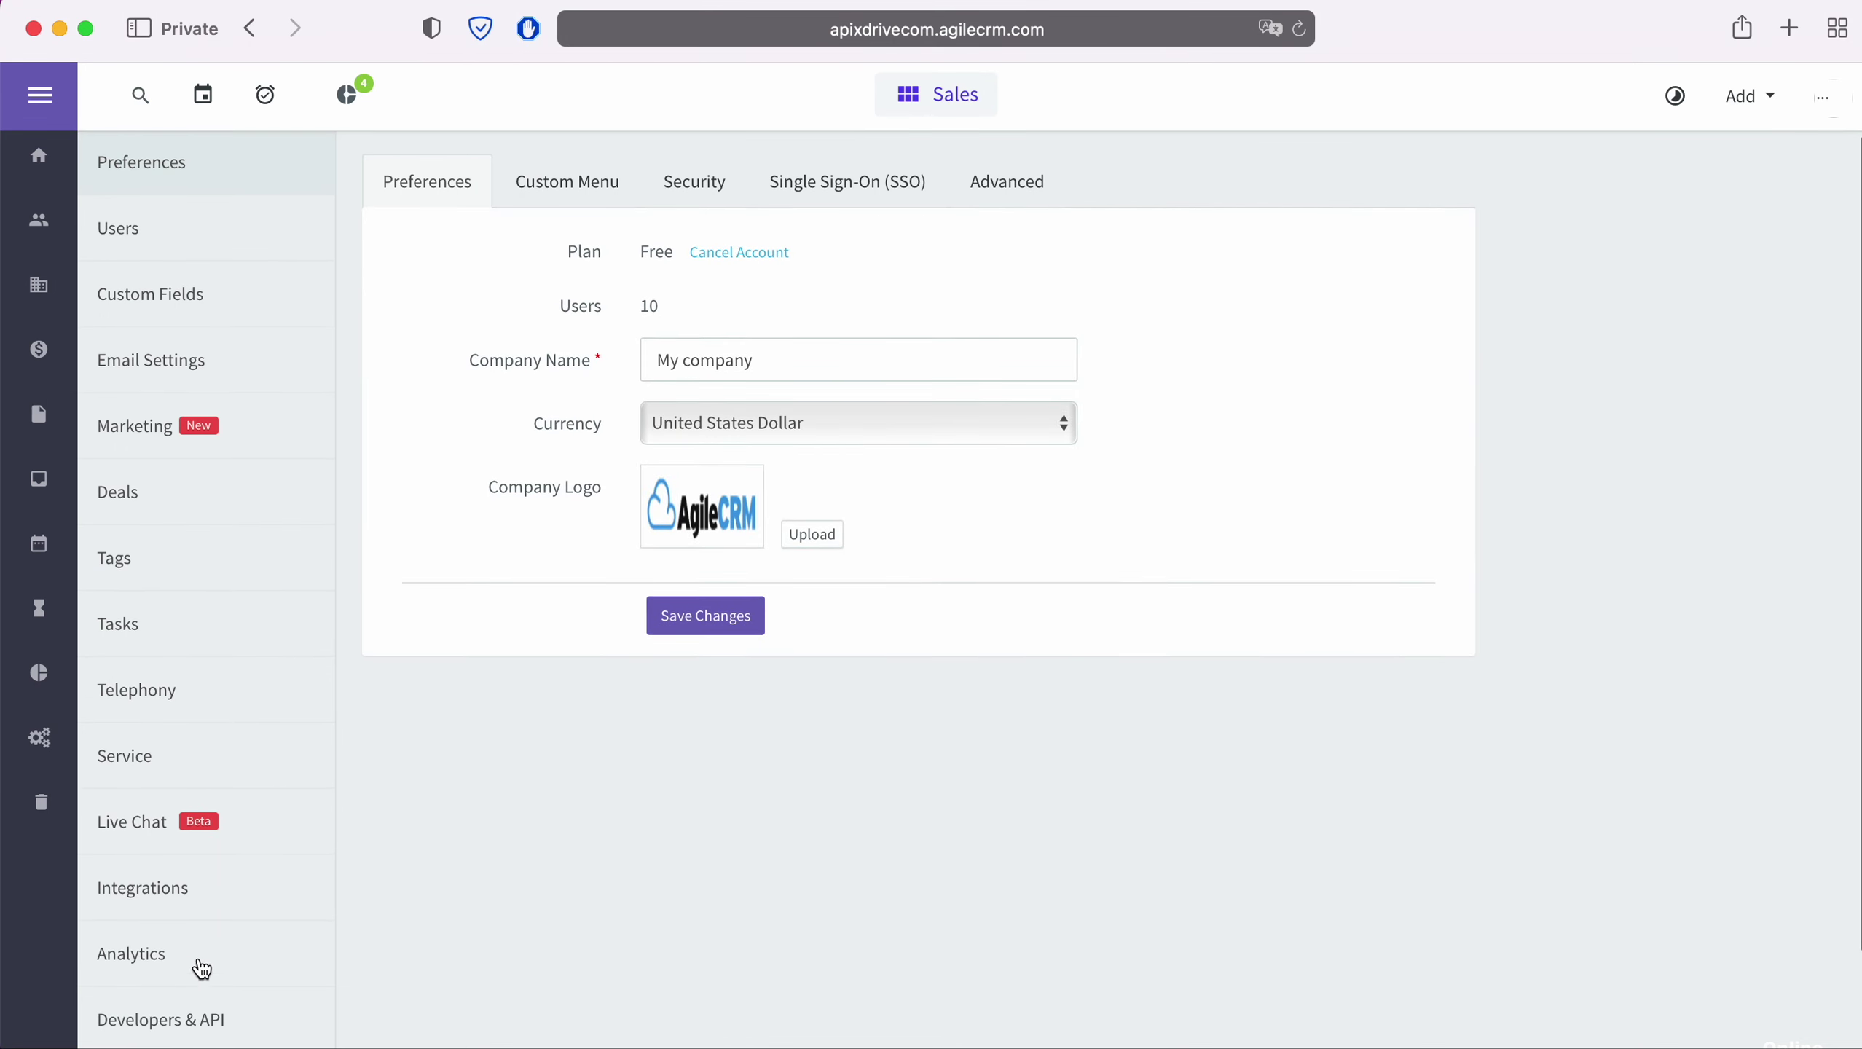
{"action": "left_click", "coordinate": [213, 1028]}
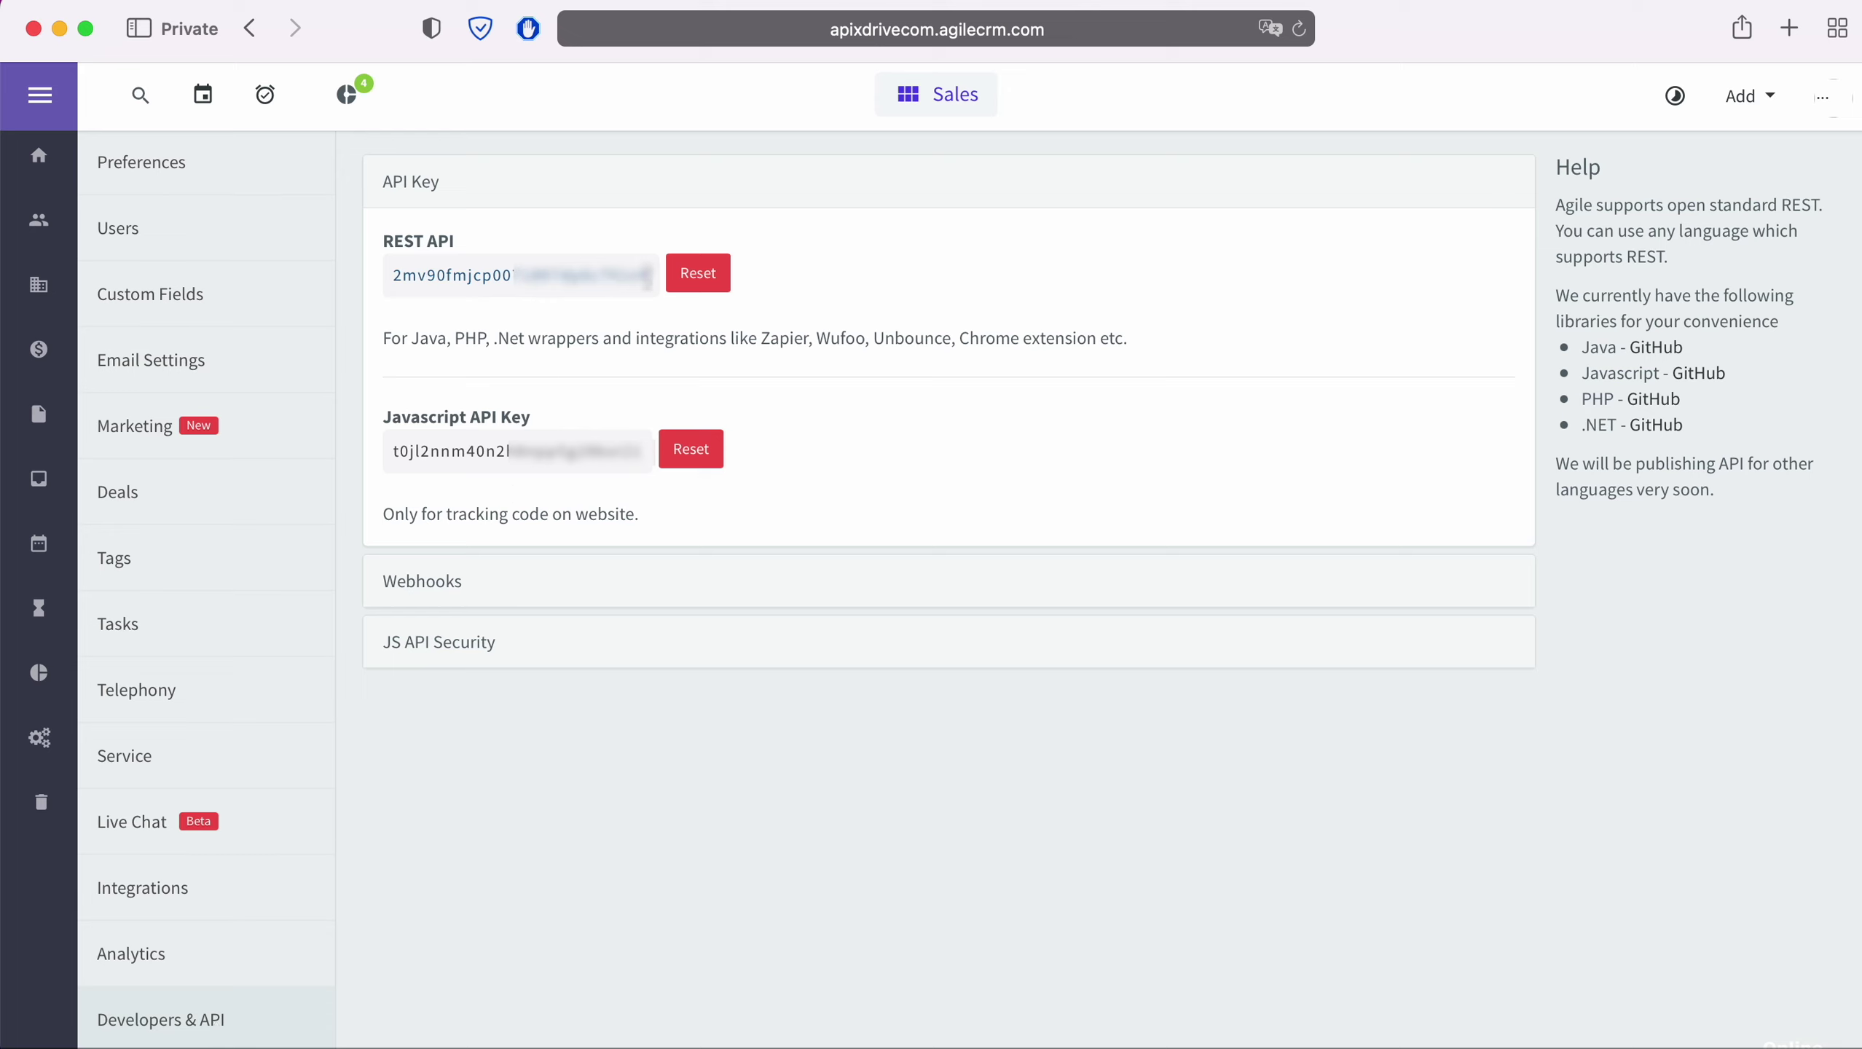
{"action": "left_click_drag", "start_coordinate": [649, 275], "coordinate": [393, 275]}
{"action": "right_click", "coordinate": [429, 274]}
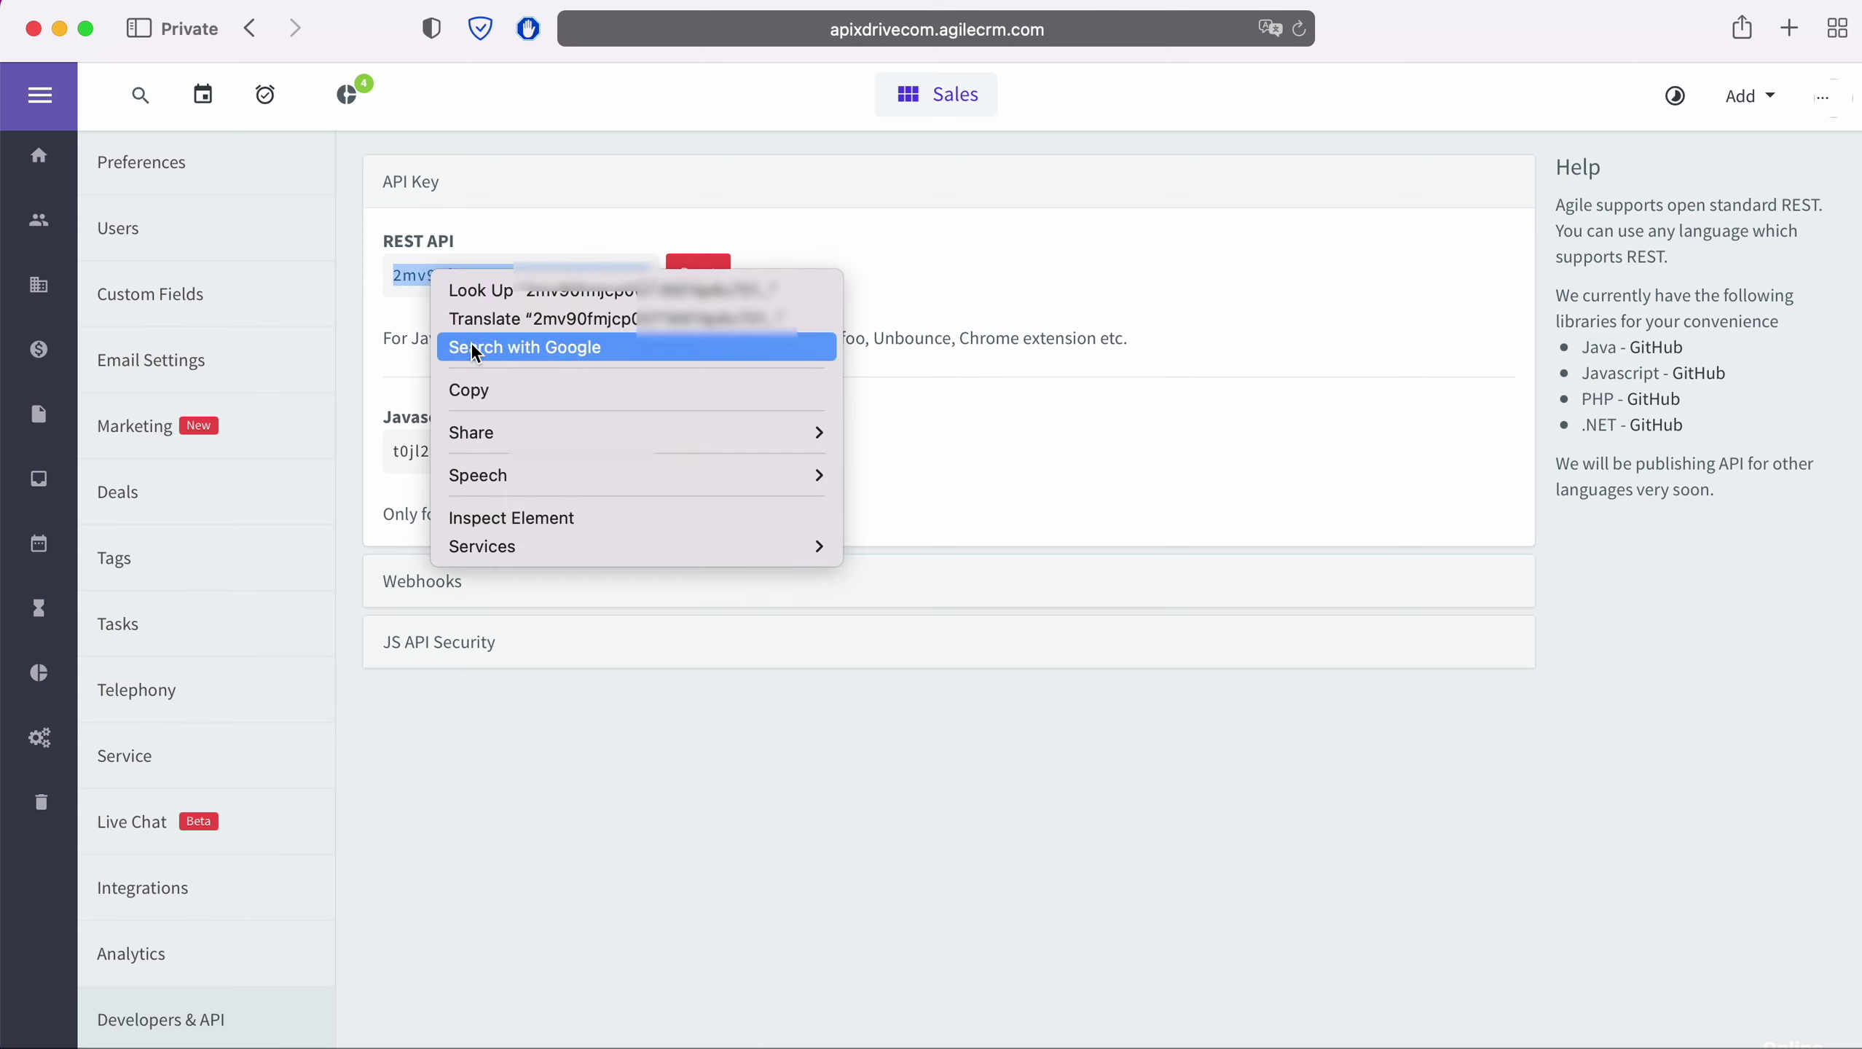
{"action": "left_click", "coordinate": [481, 388]}
Paste the REST API key, save the Agile CRM account, and select it as the login
{"action": "right_click", "coordinate": [727, 662]}
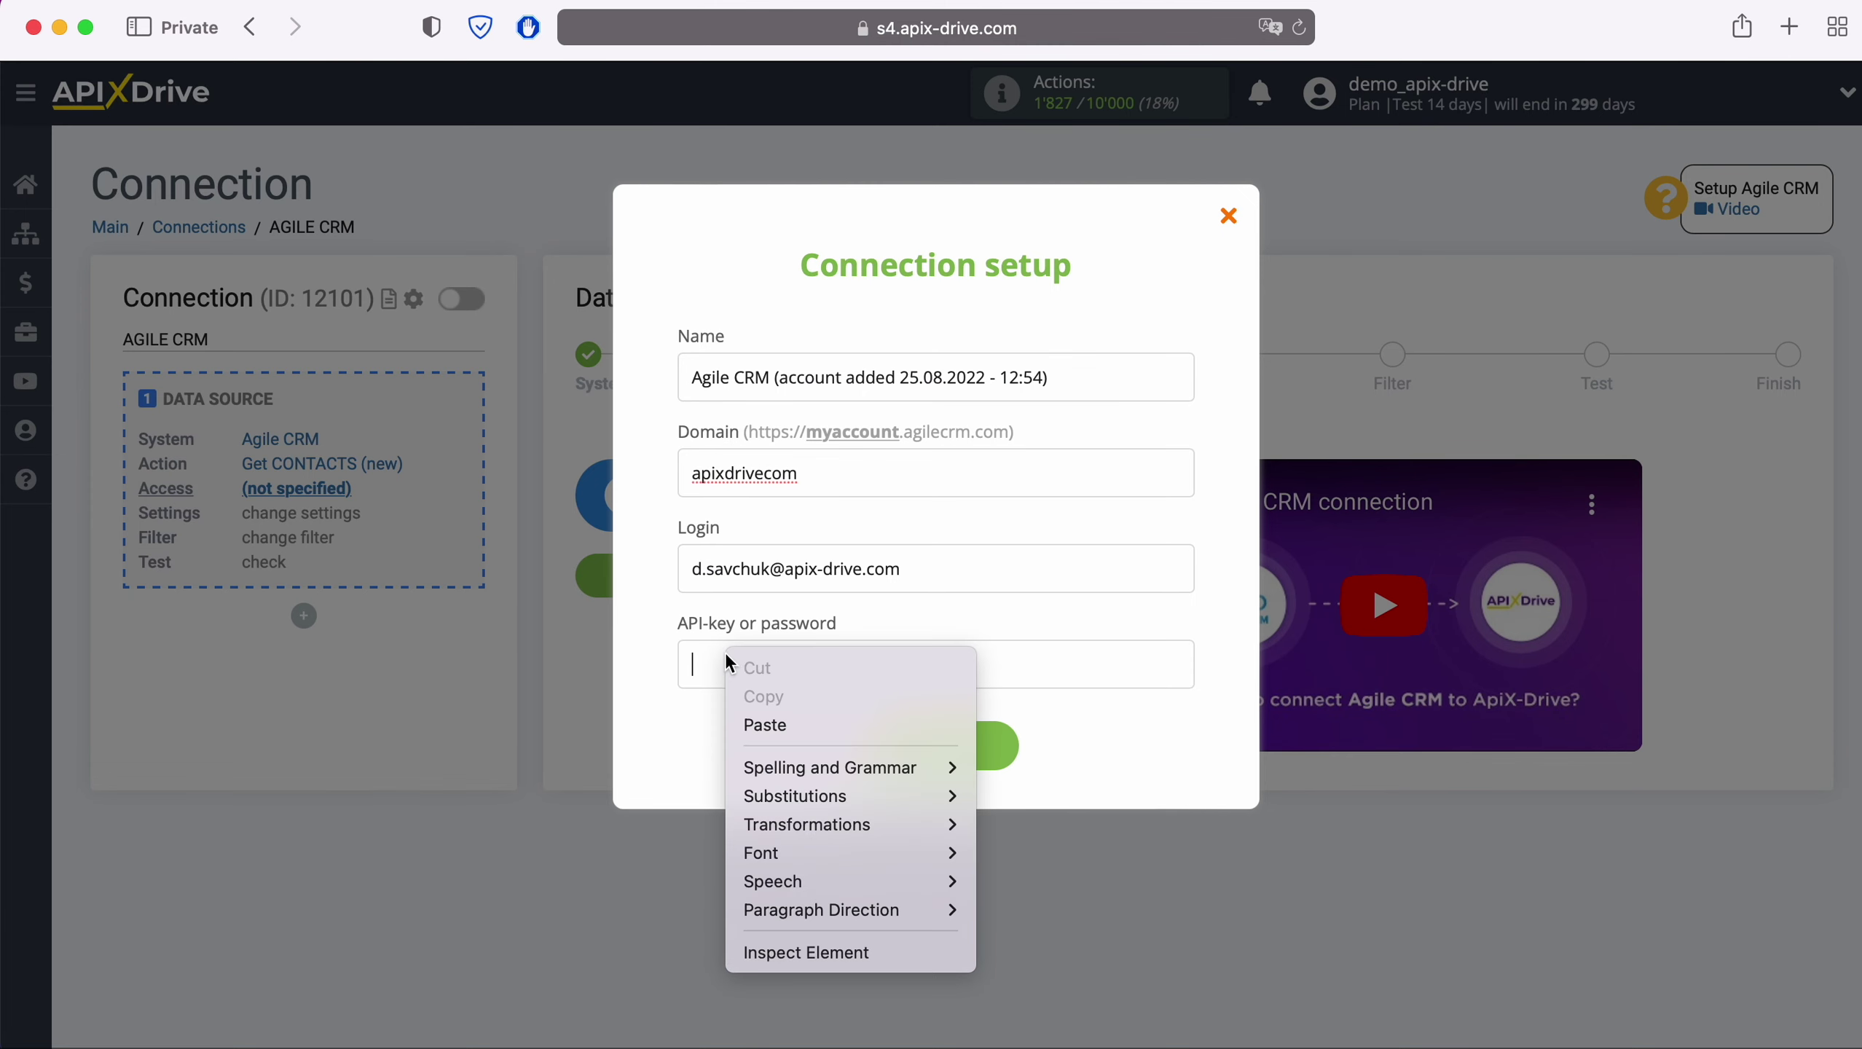
{"action": "left_click", "coordinate": [773, 729]}
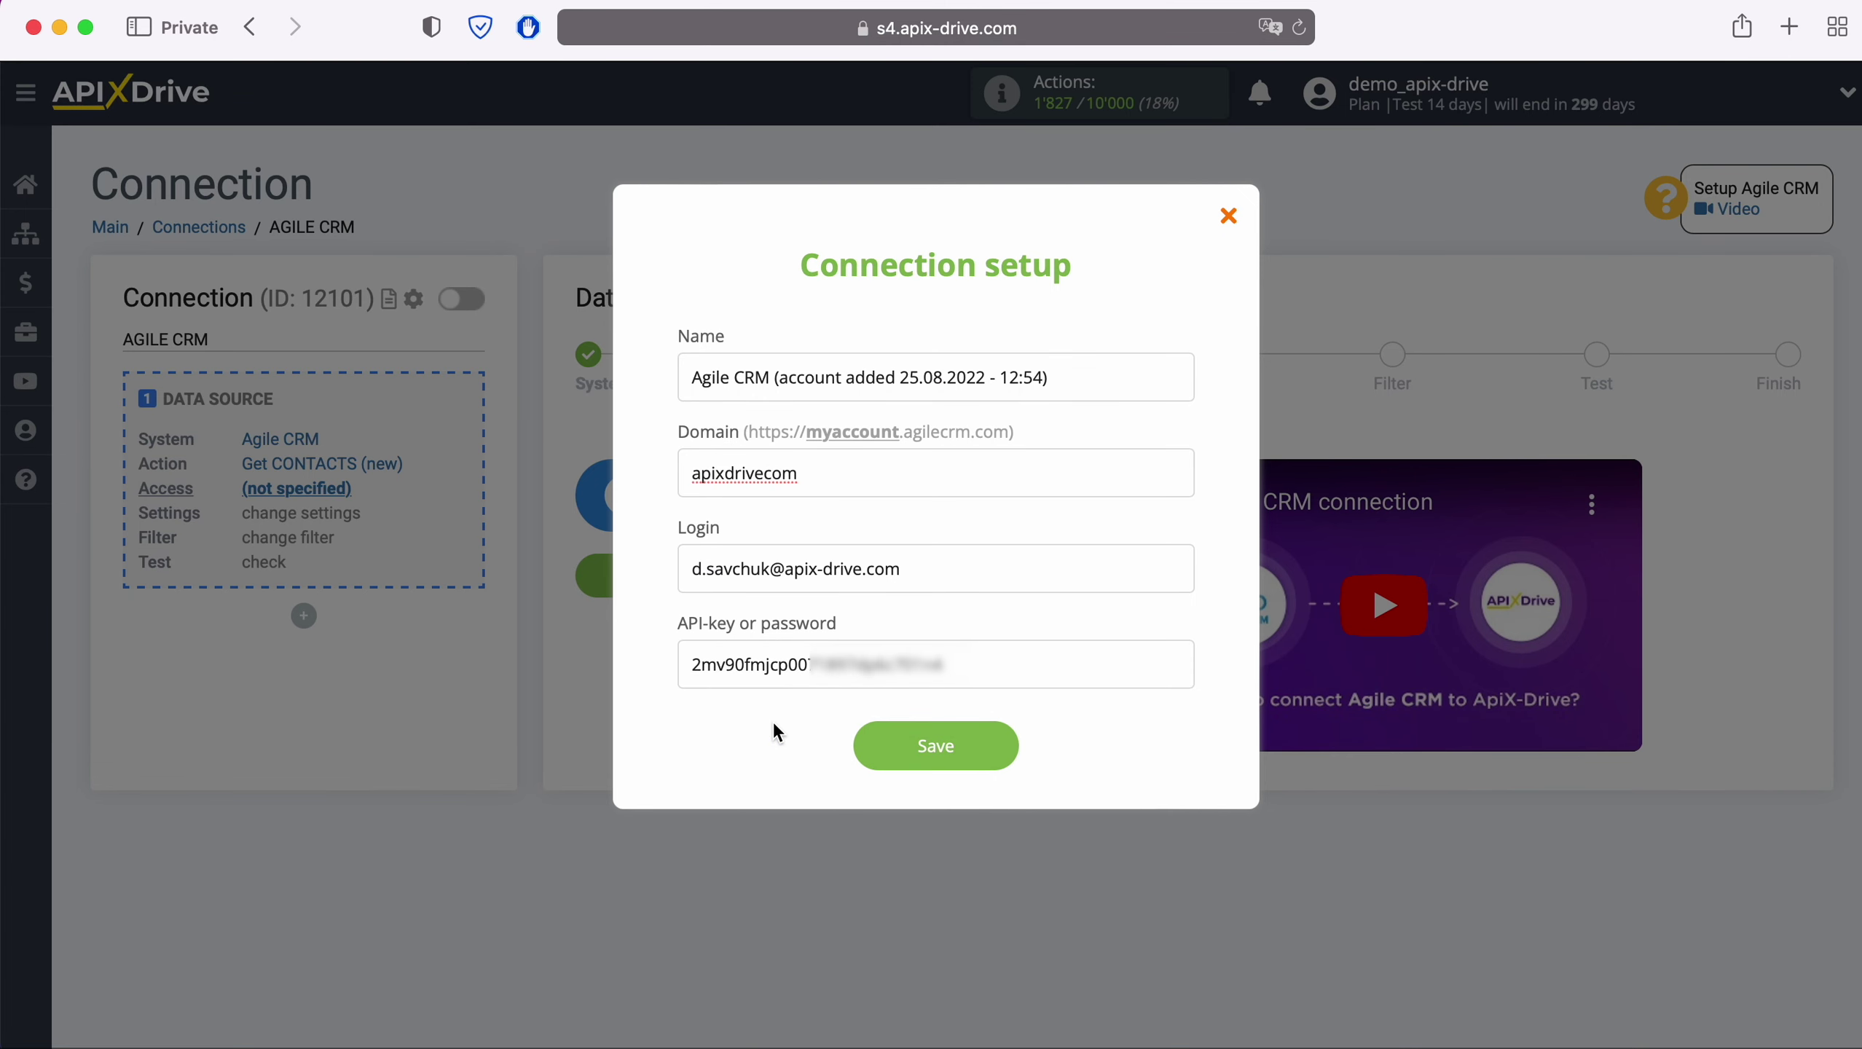
{"action": "left_click", "coordinate": [997, 749]}
{"action": "left_click", "coordinate": [975, 488]}
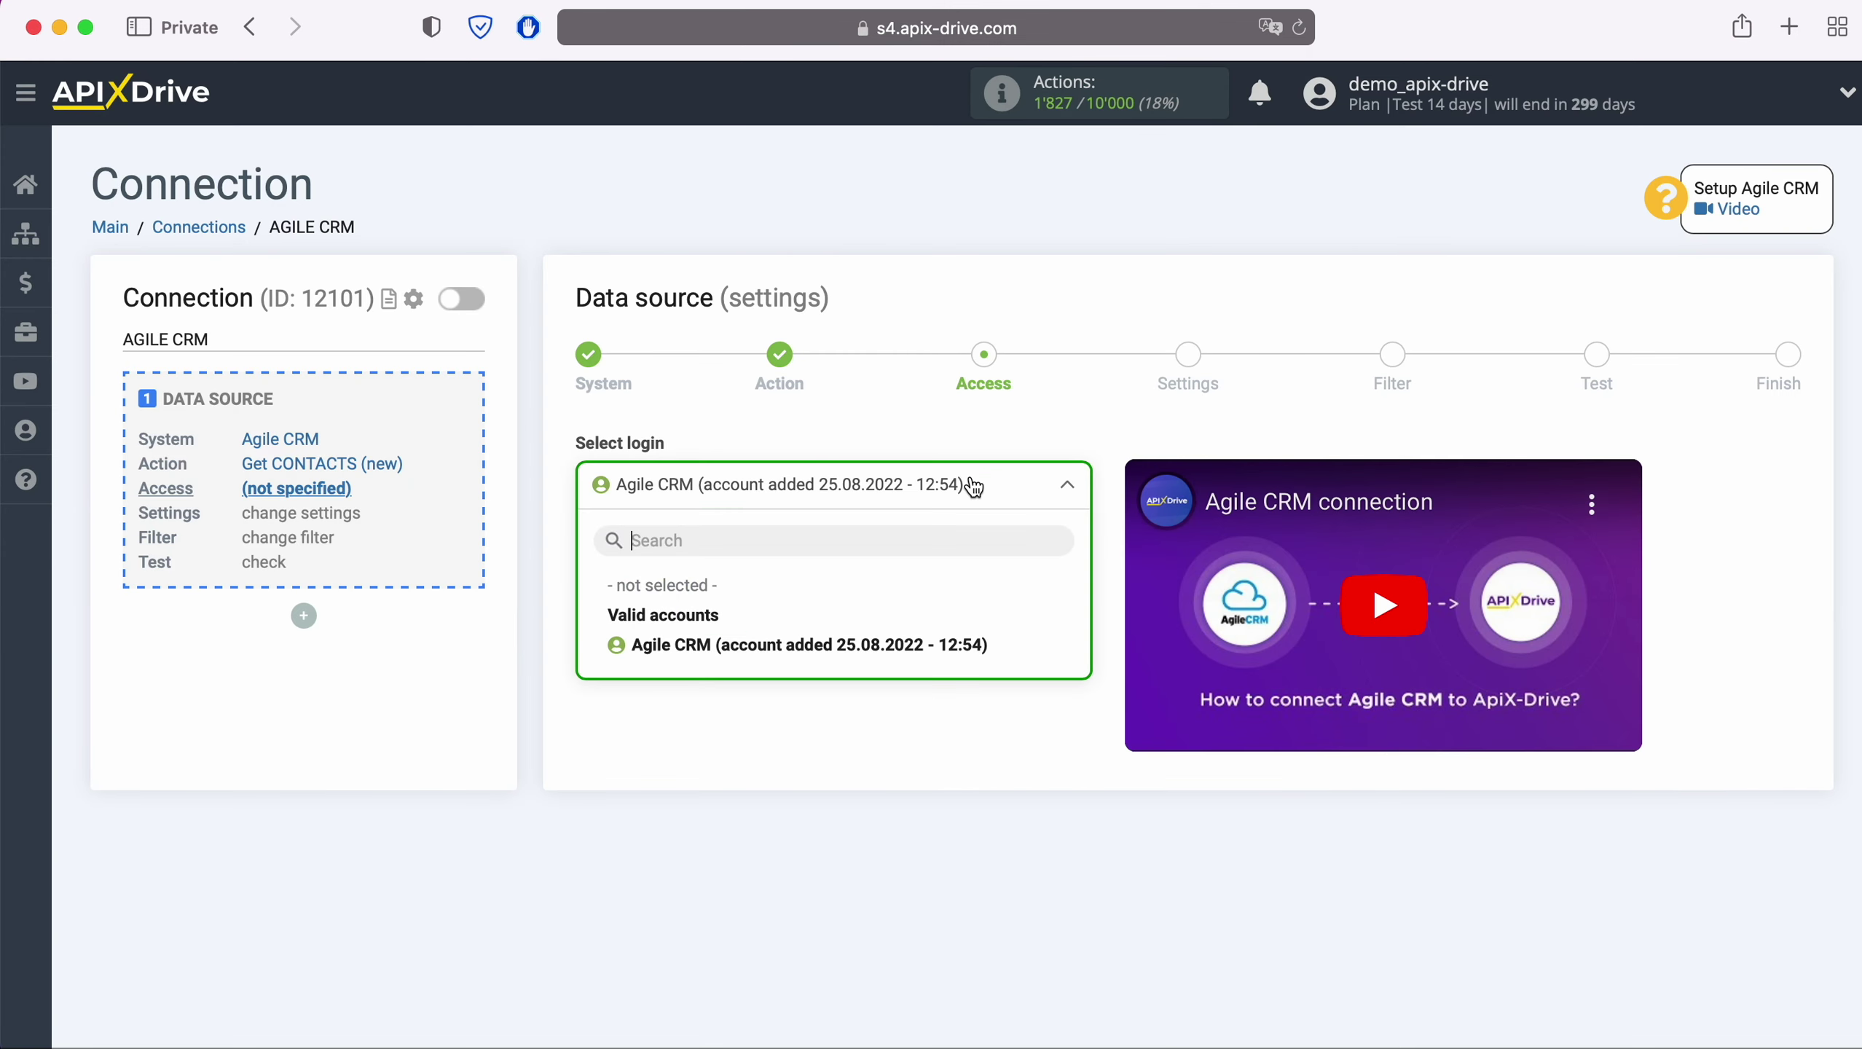
{"action": "left_click", "coordinate": [937, 654]}
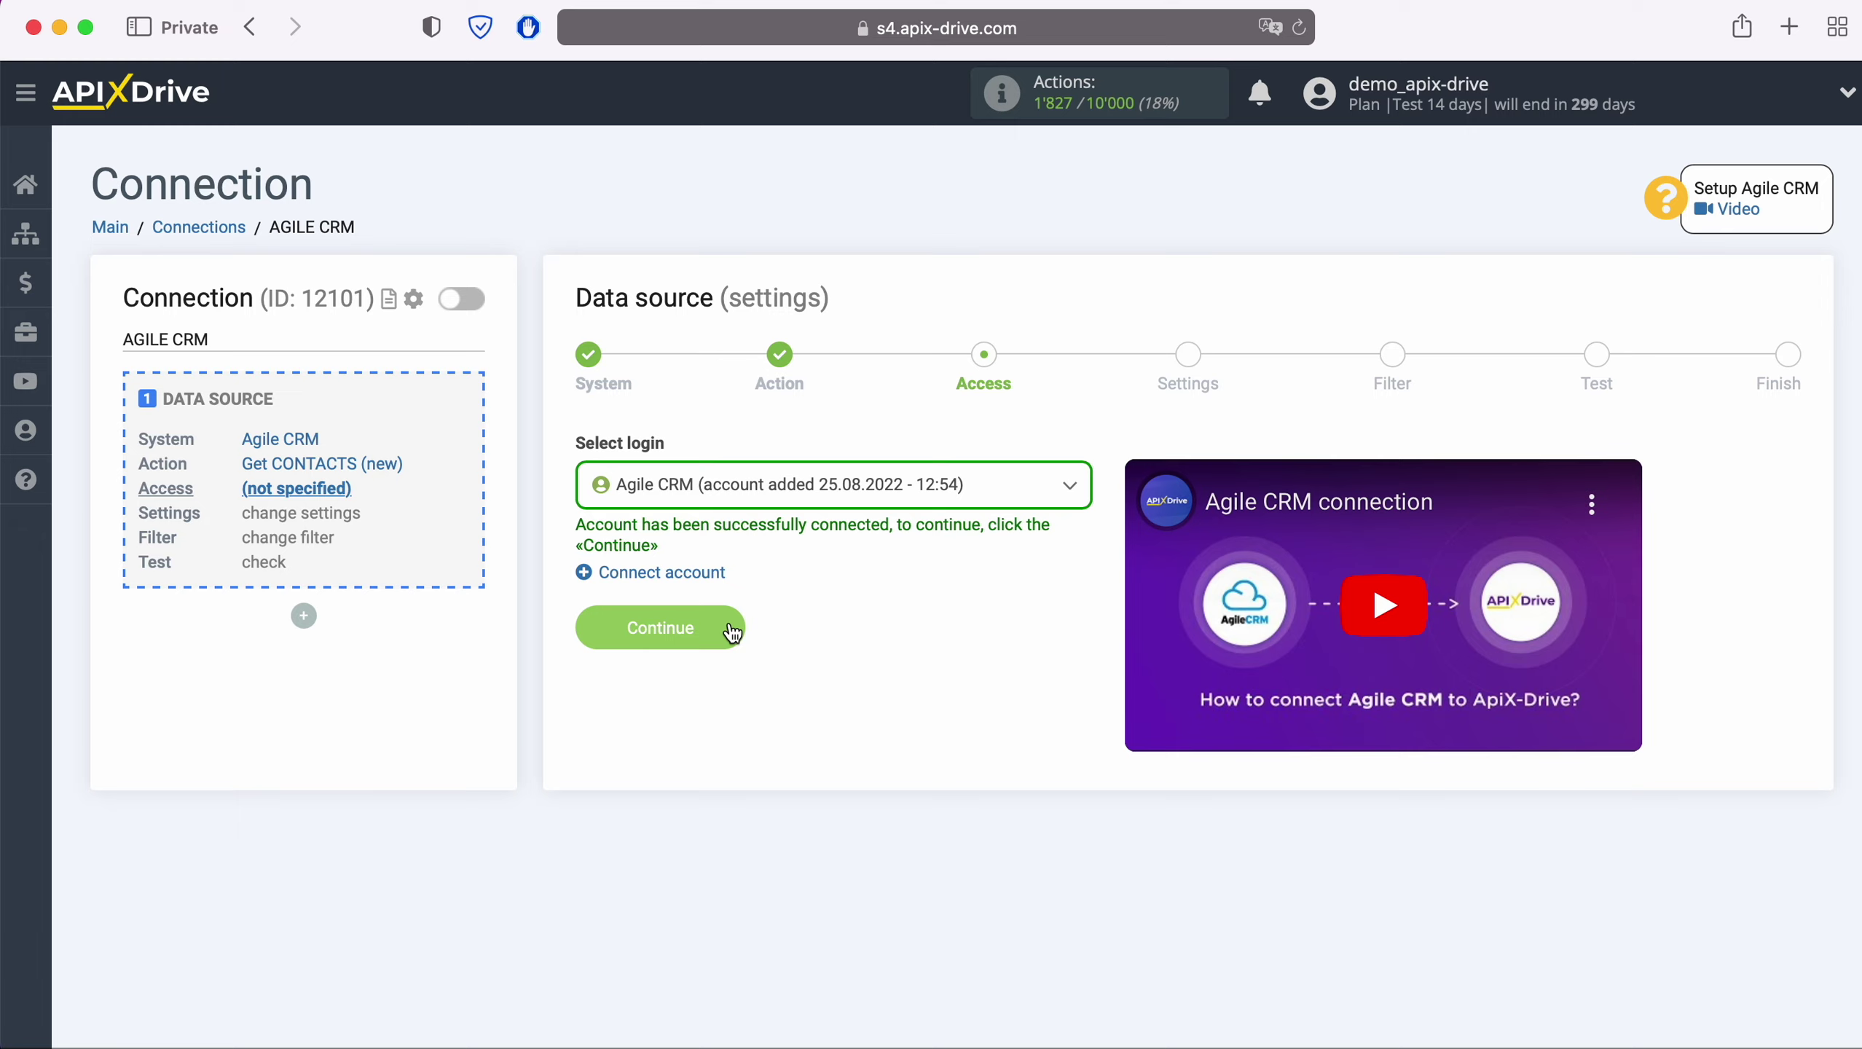
{"action": "left_click", "coordinate": [730, 629]}
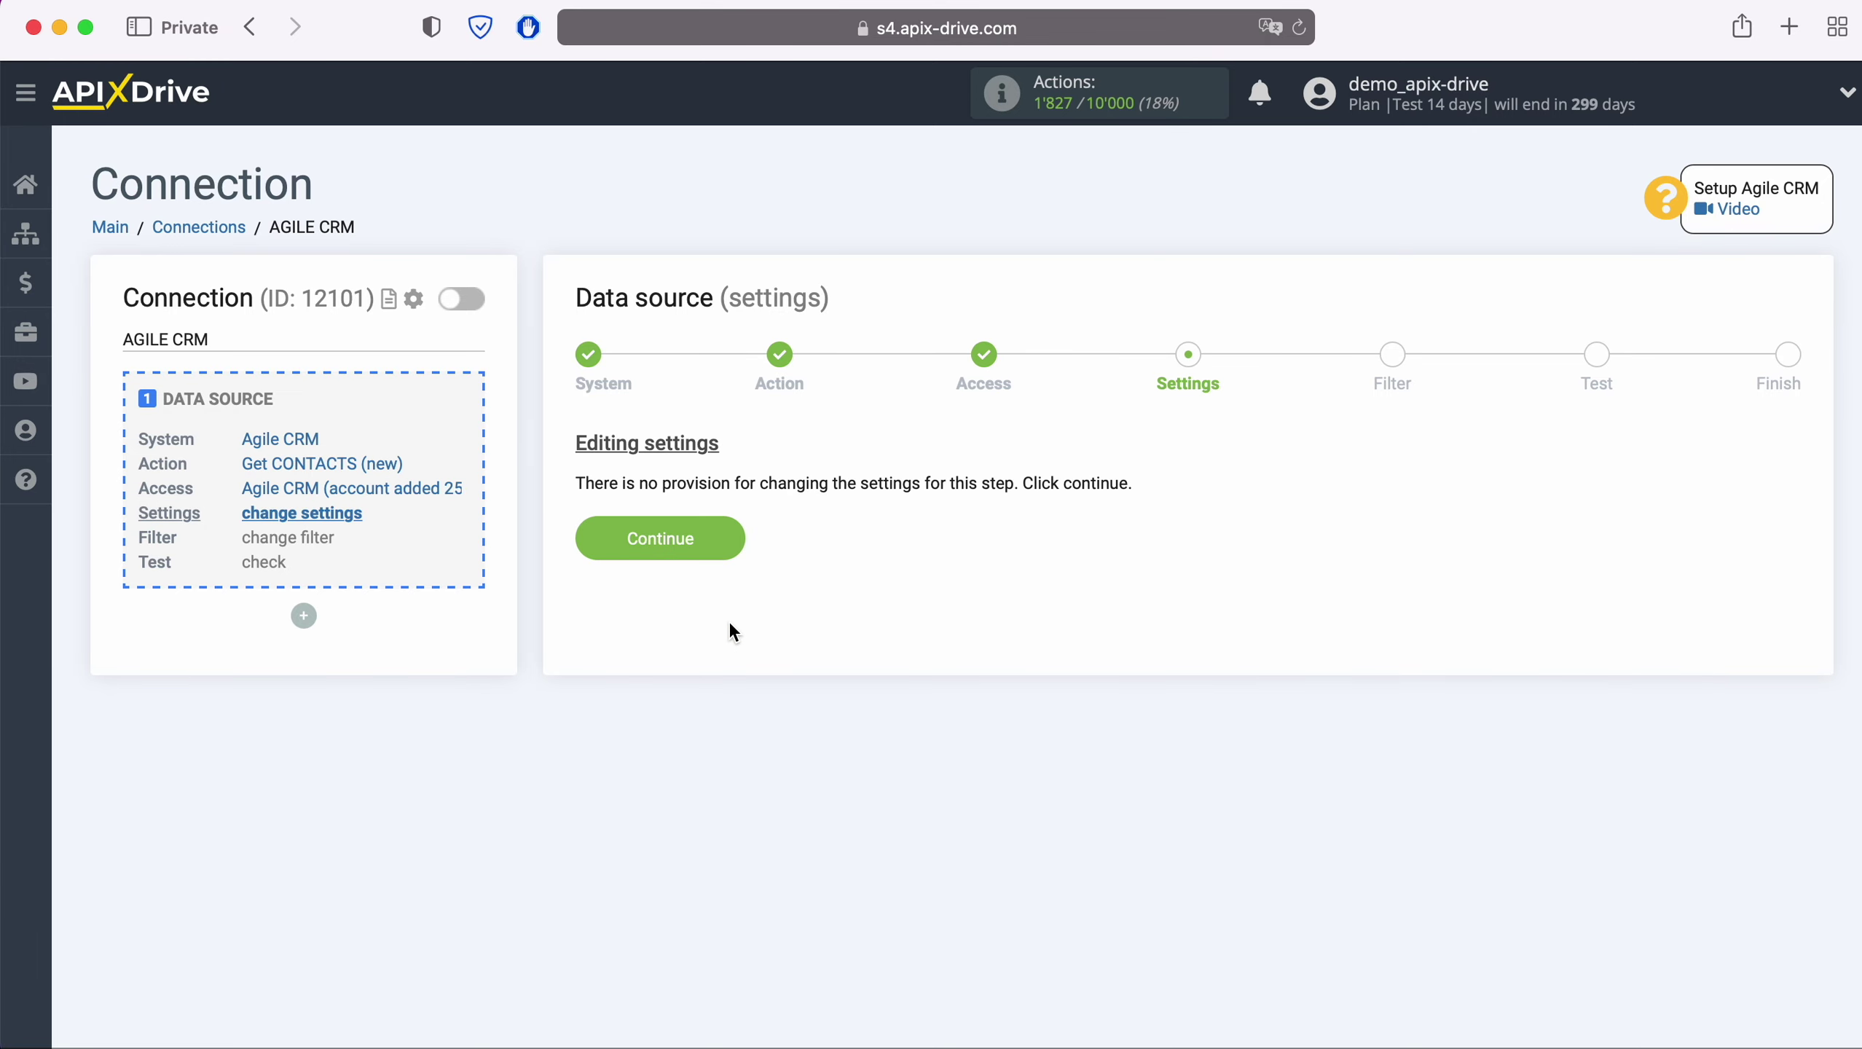
Skip Agile CRM settings and filtering, accept the test contact data, and add a data destination
{"action": "left_click", "coordinate": [727, 537]}
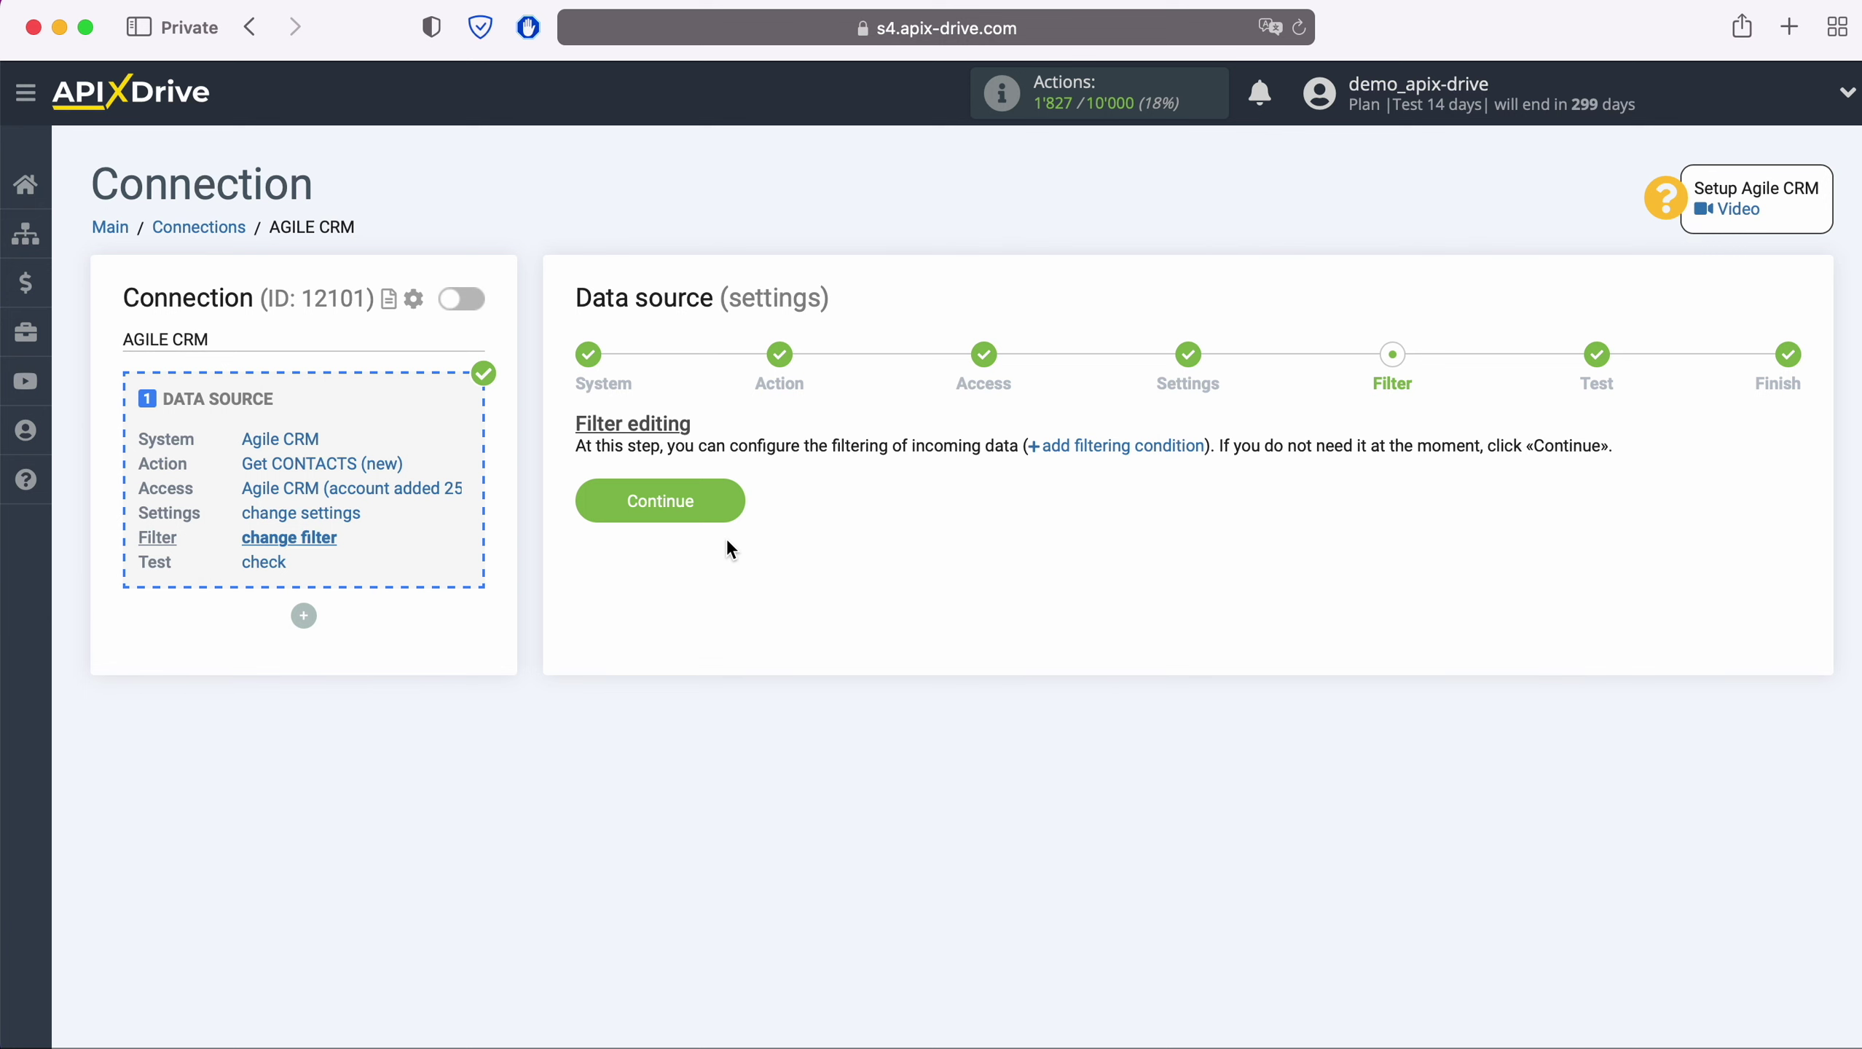
{"action": "left_click", "coordinate": [726, 500]}
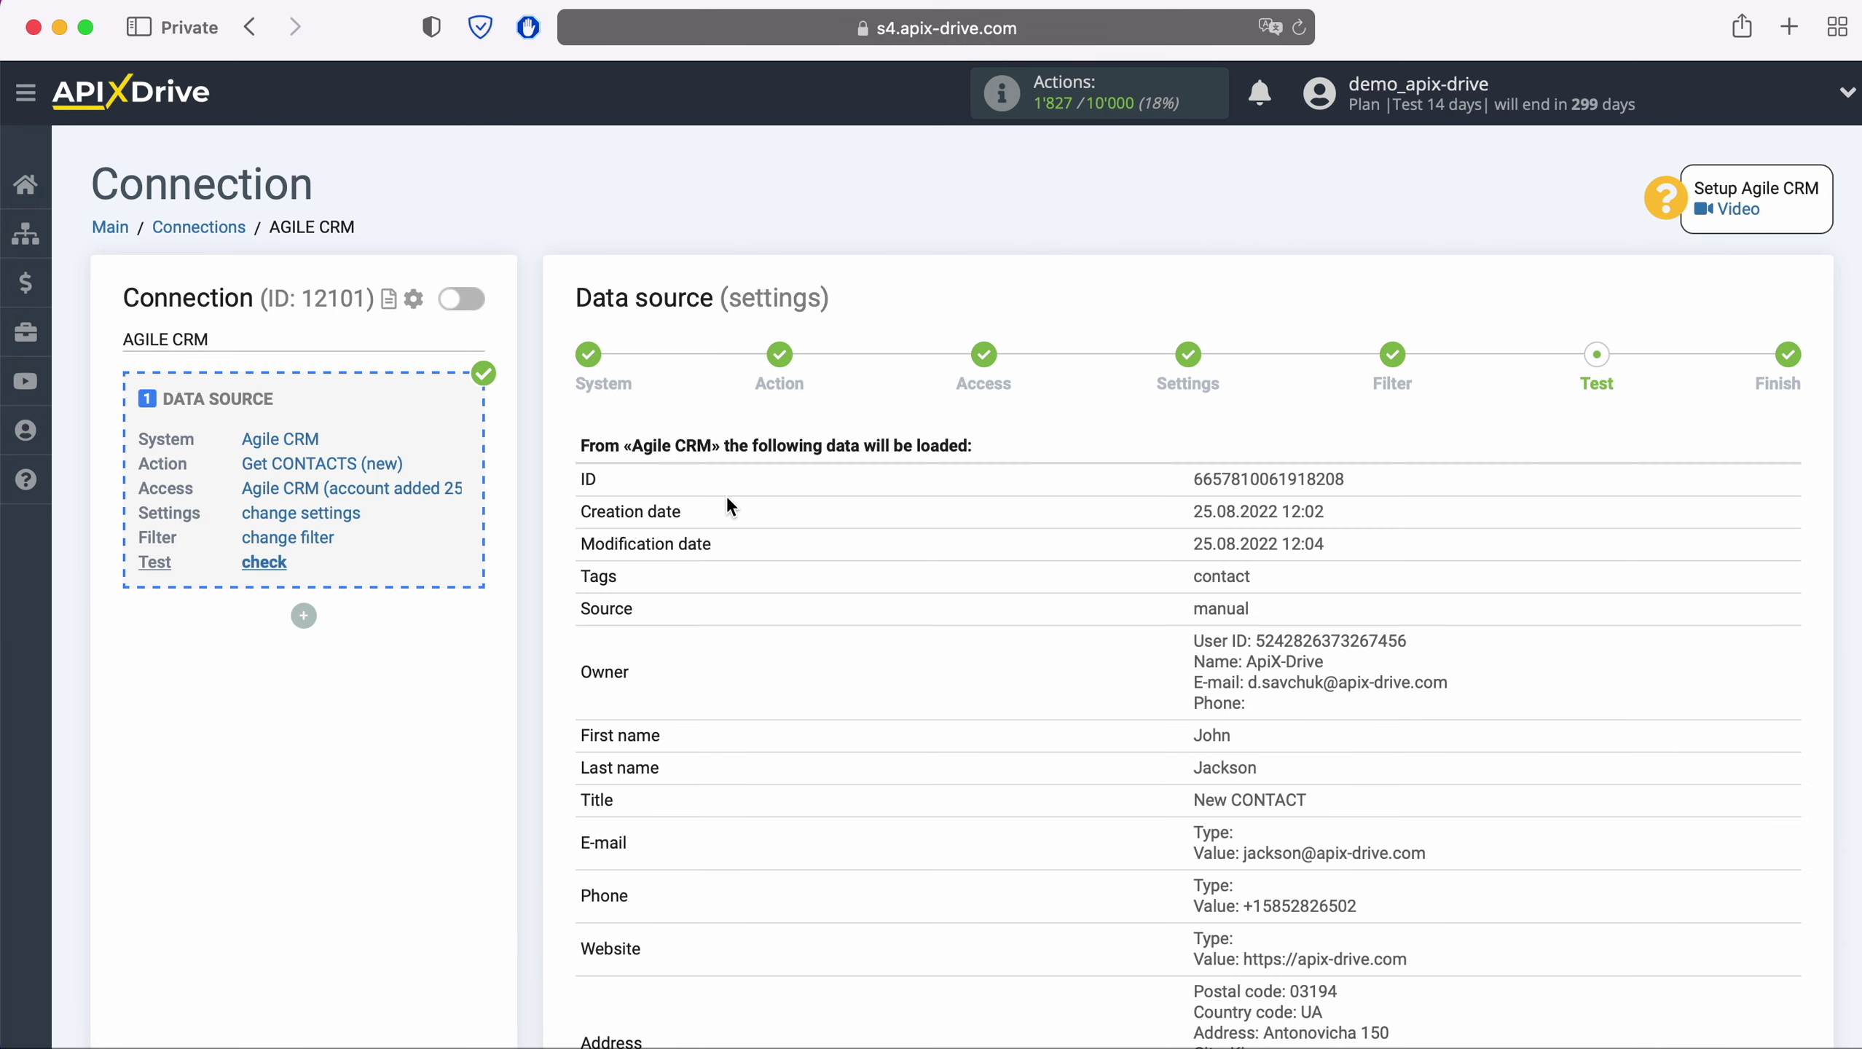
{"action": "scroll", "coordinate": [1043, 678], "scroll_direction": "down", "scroll_amount": 3}
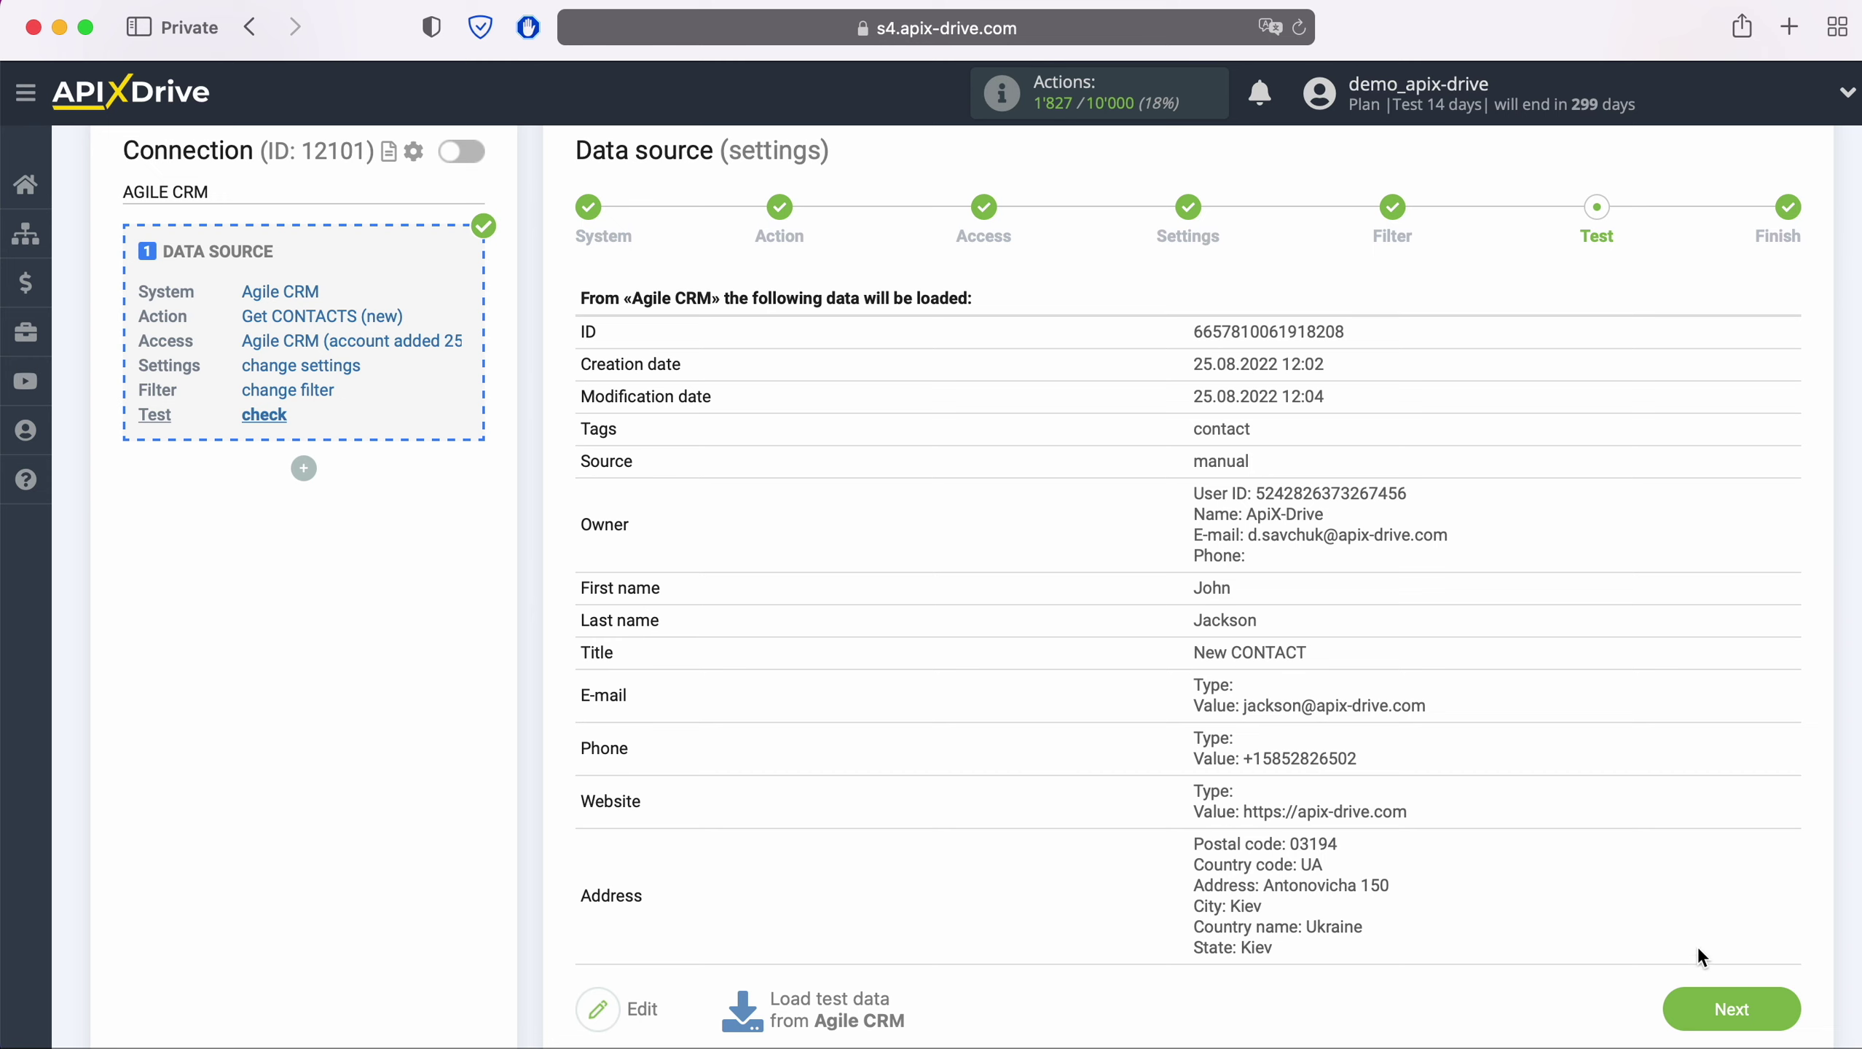
{"action": "left_click", "coordinate": [1762, 1002]}
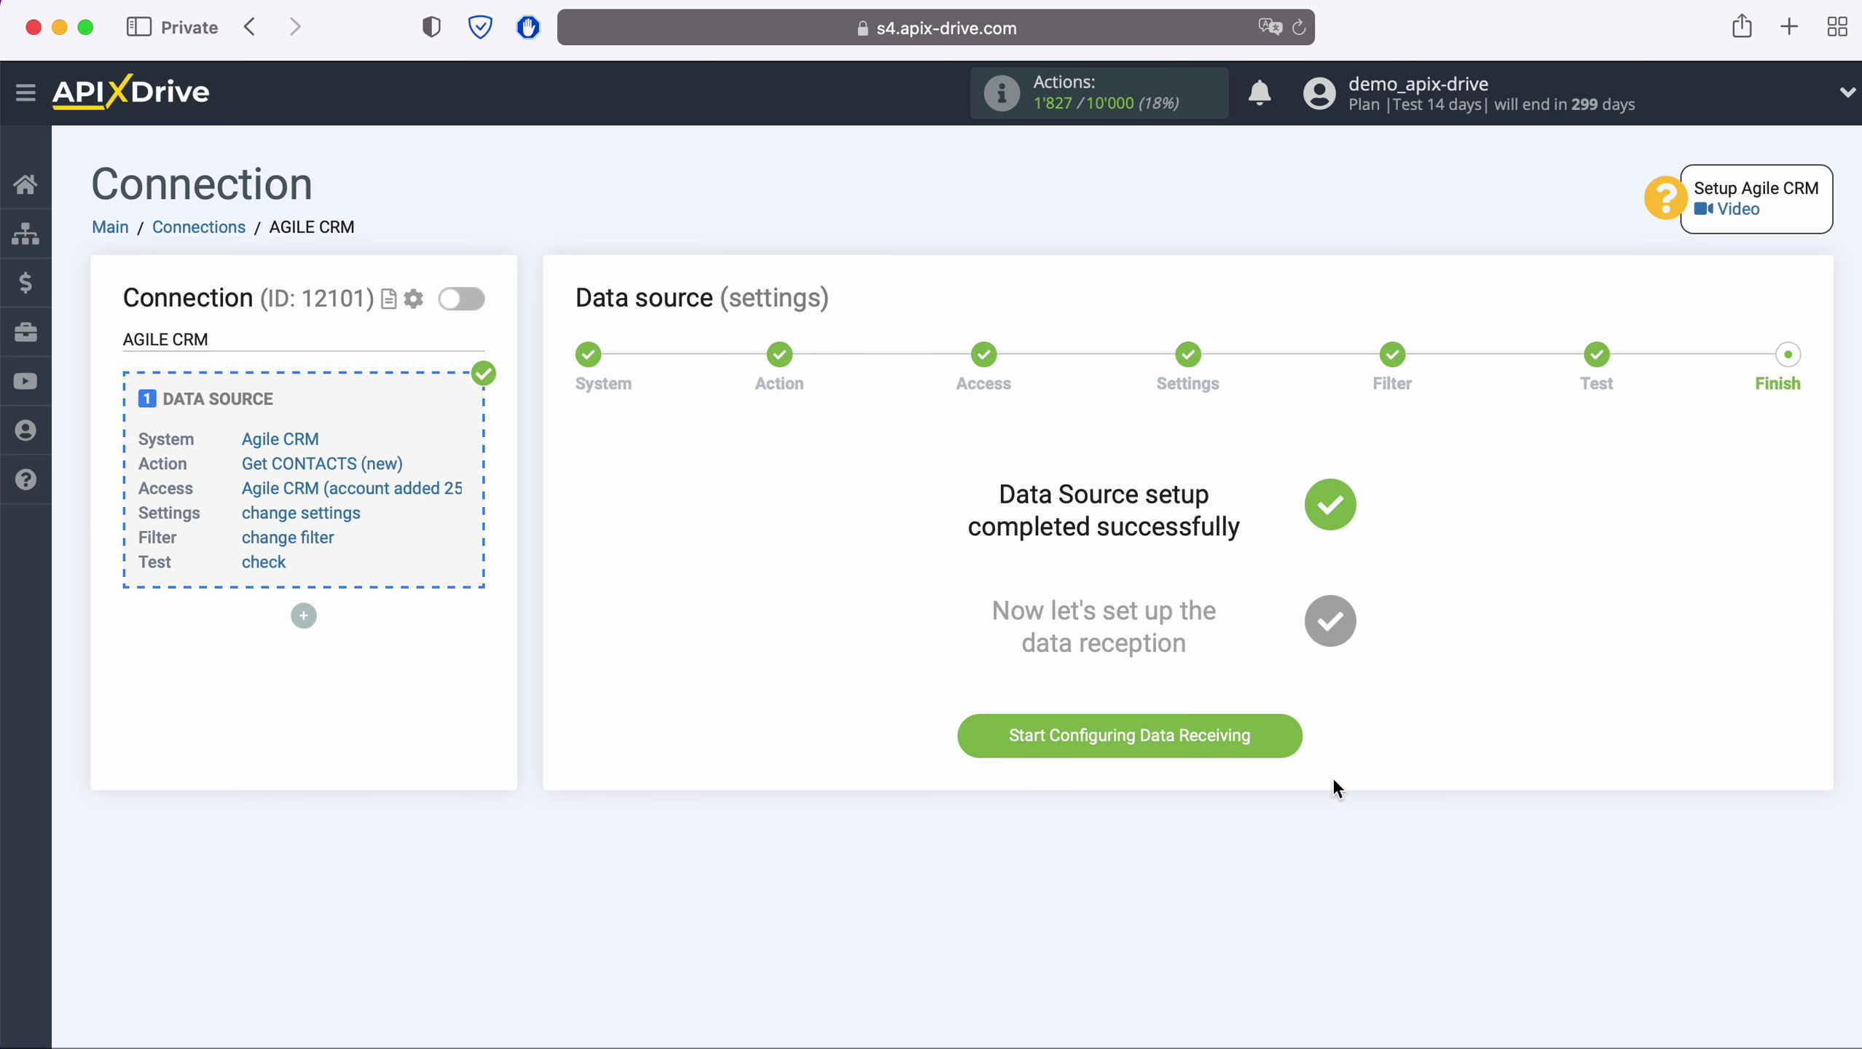
{"action": "left_click", "coordinate": [1280, 735]}
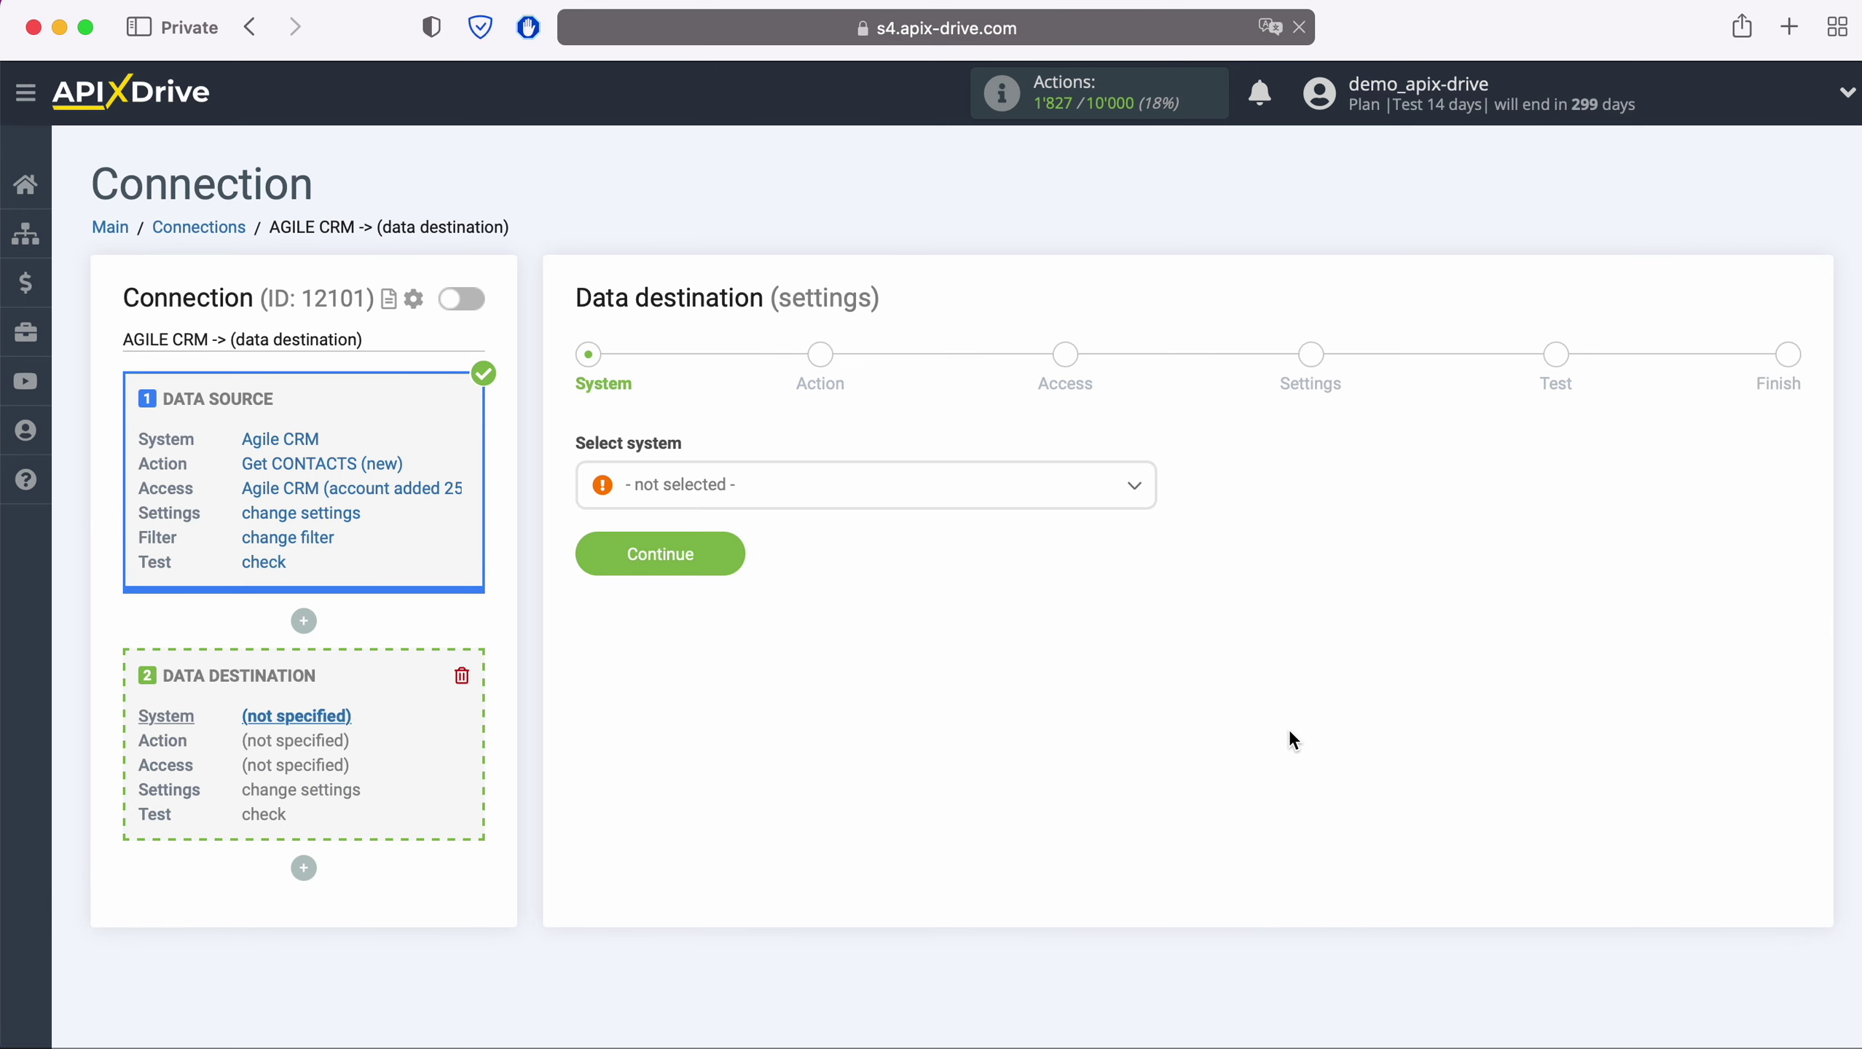
Set ActiveCampaign as the destination system with the Create DEAL action
{"action": "left_click", "coordinate": [878, 484]}
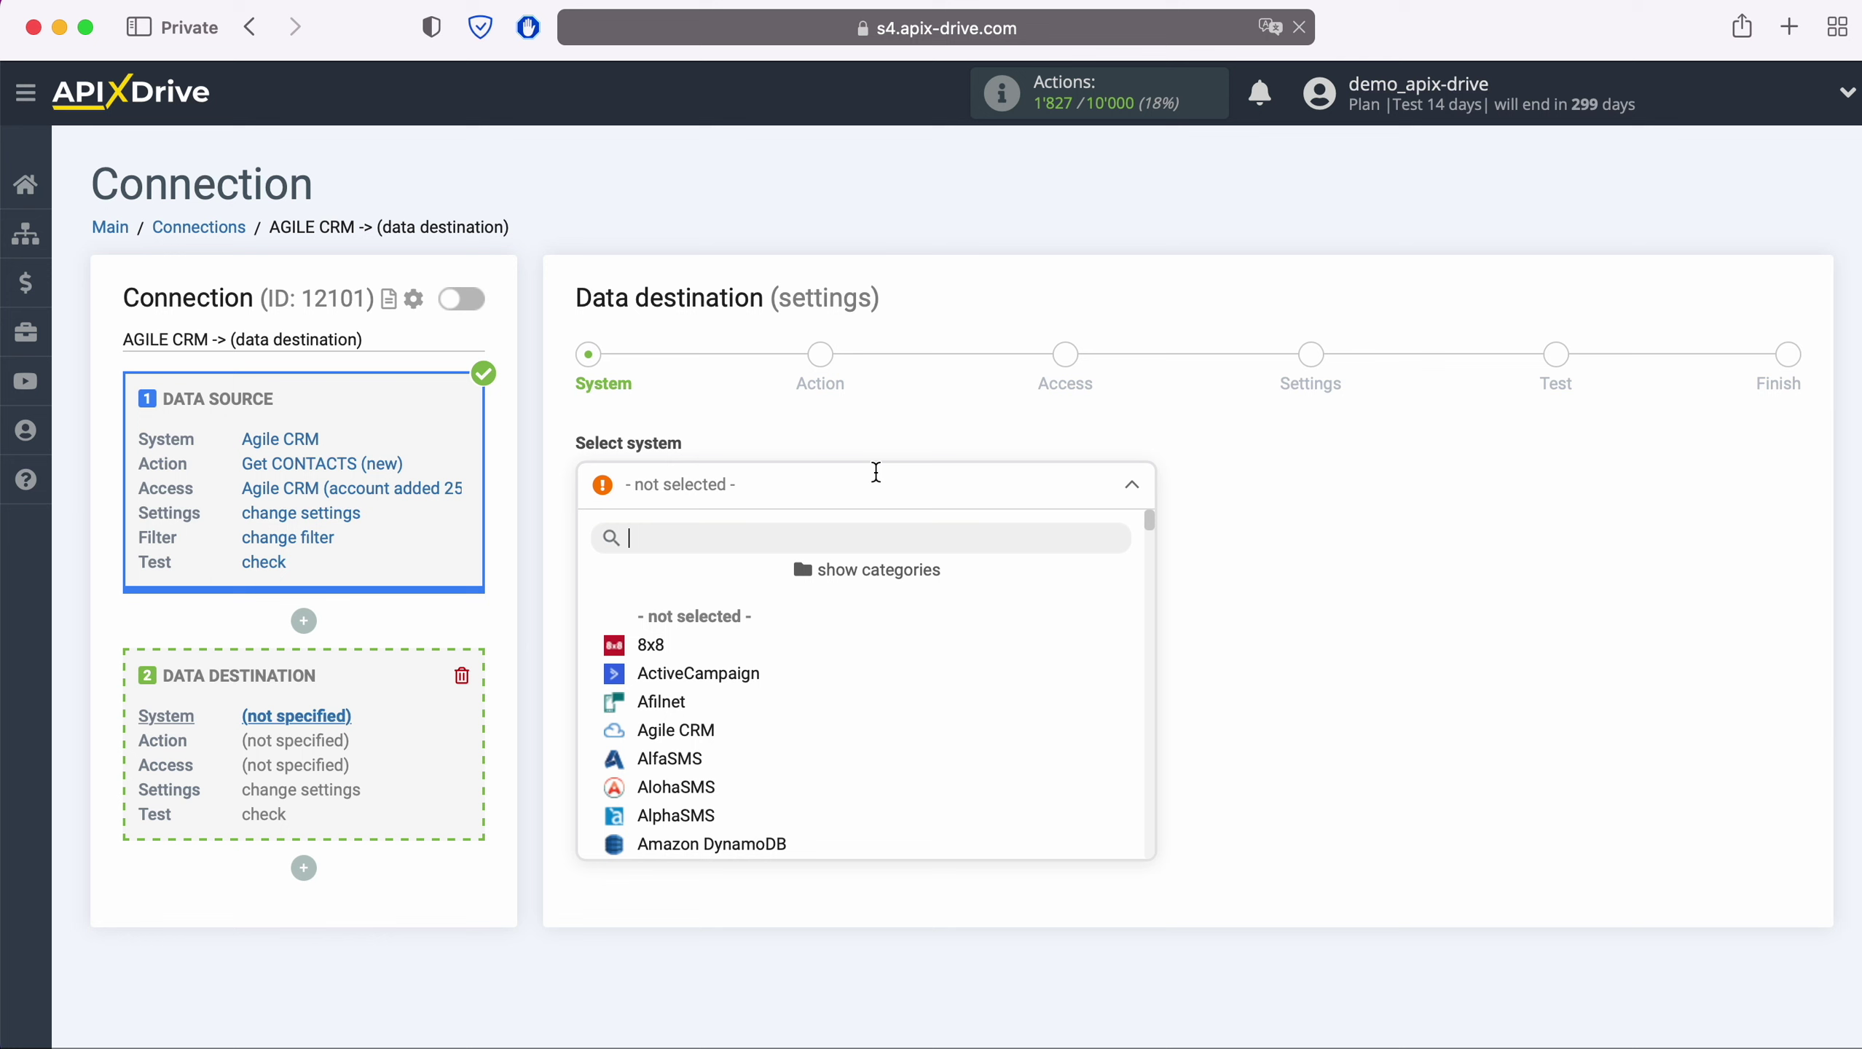
{"action": "left_click", "coordinate": [698, 672]}
{"action": "left_click", "coordinate": [737, 561]}
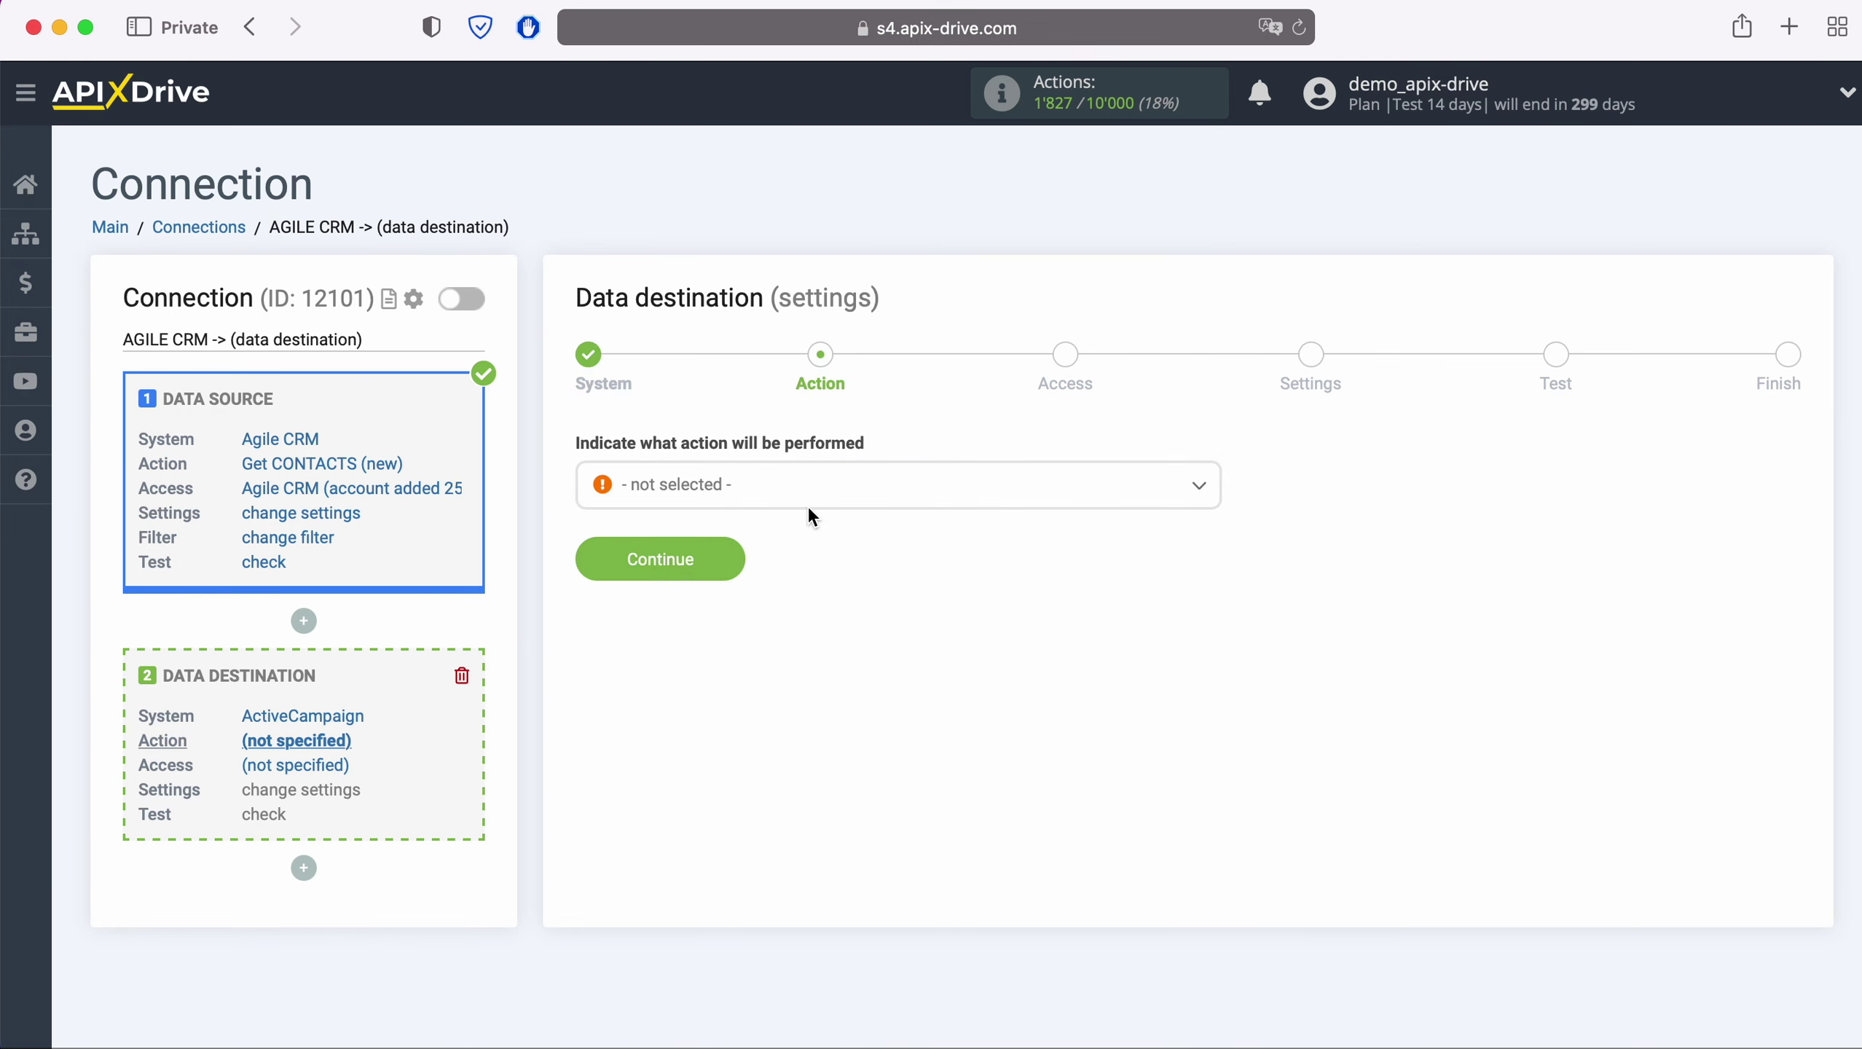
{"action": "left_click", "coordinate": [824, 491]}
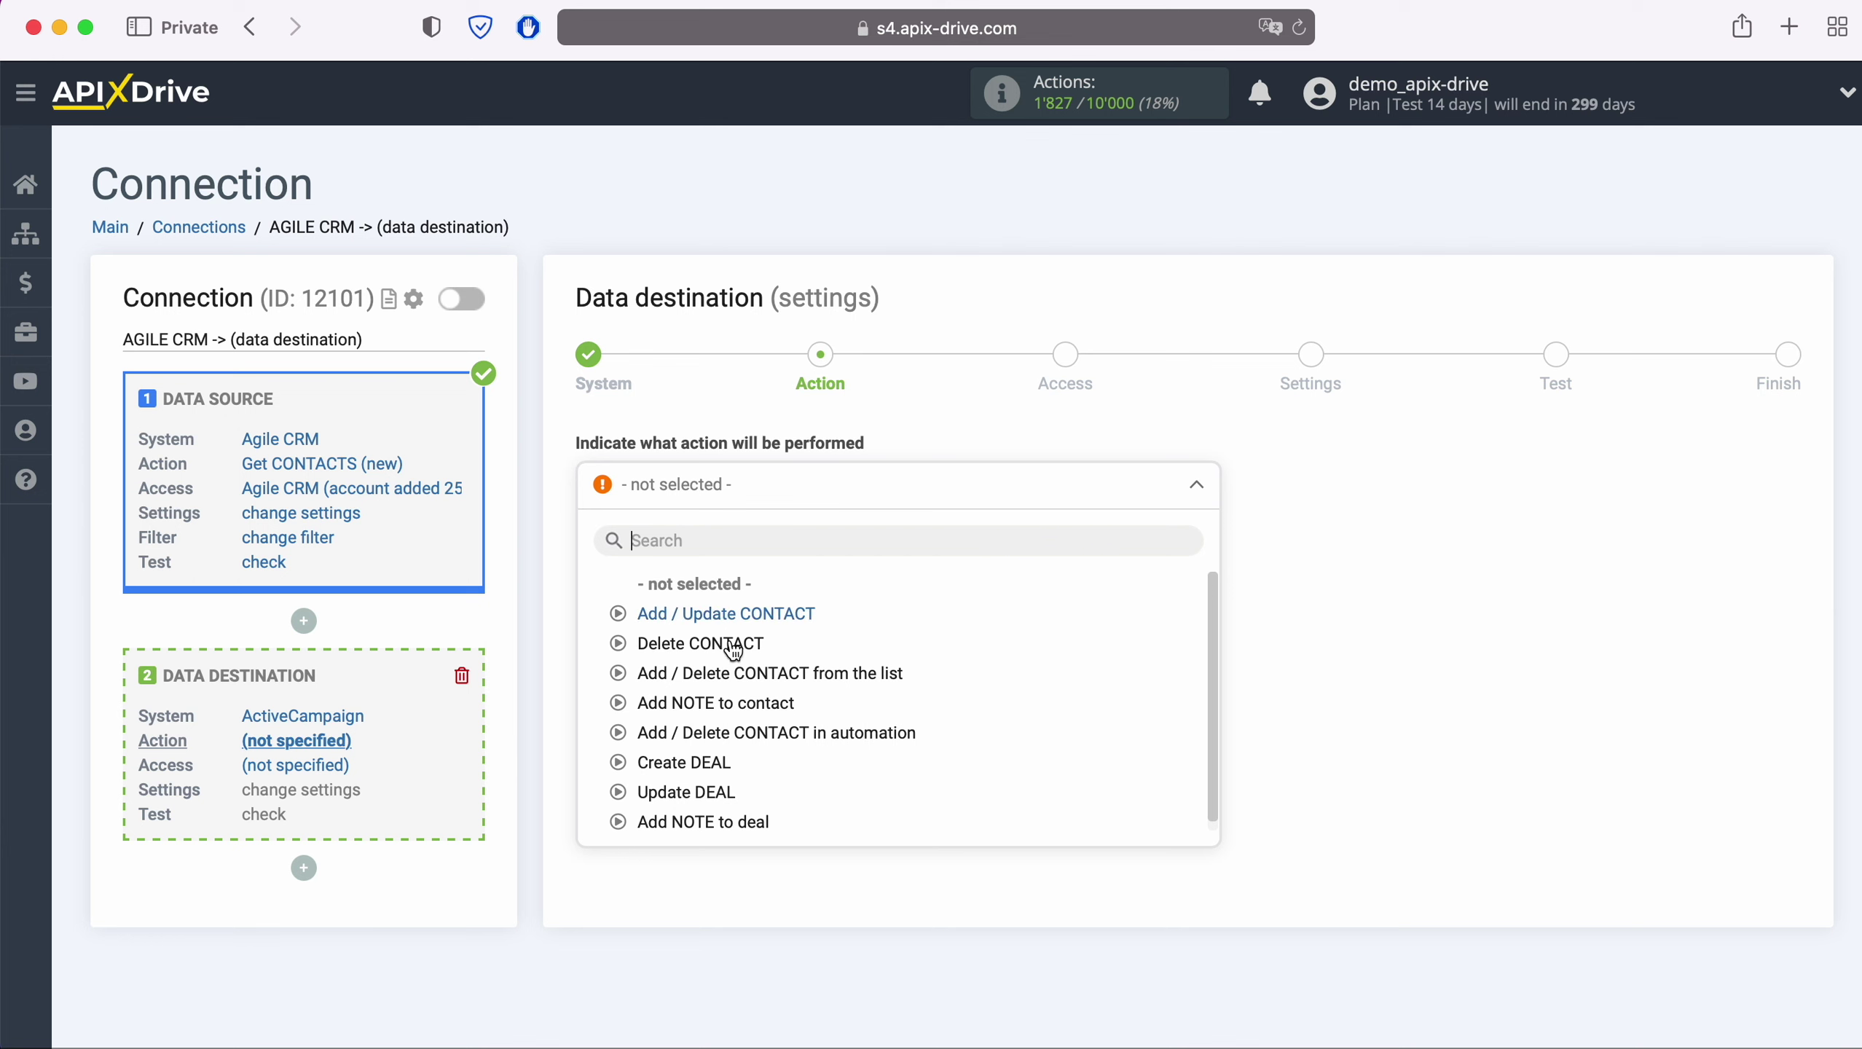
{"action": "left_click", "coordinate": [684, 762]}
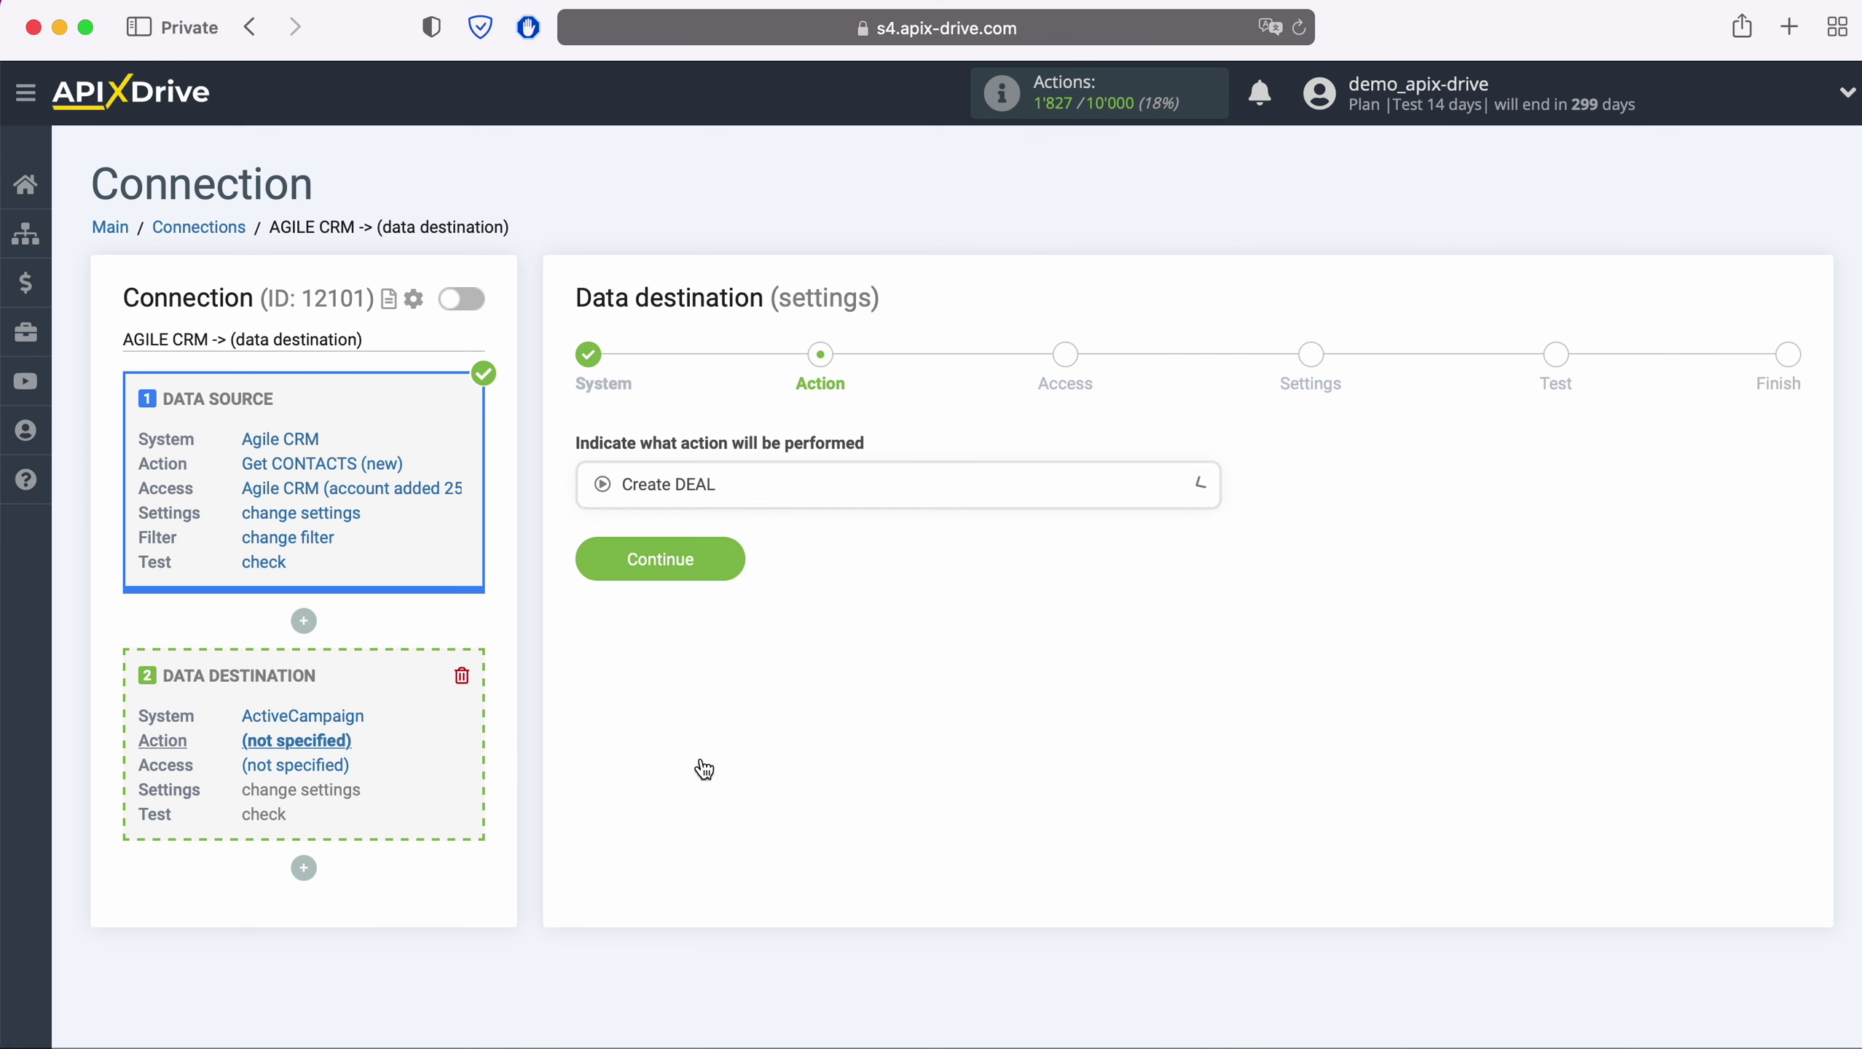
{"action": "left_click", "coordinate": [727, 559]}
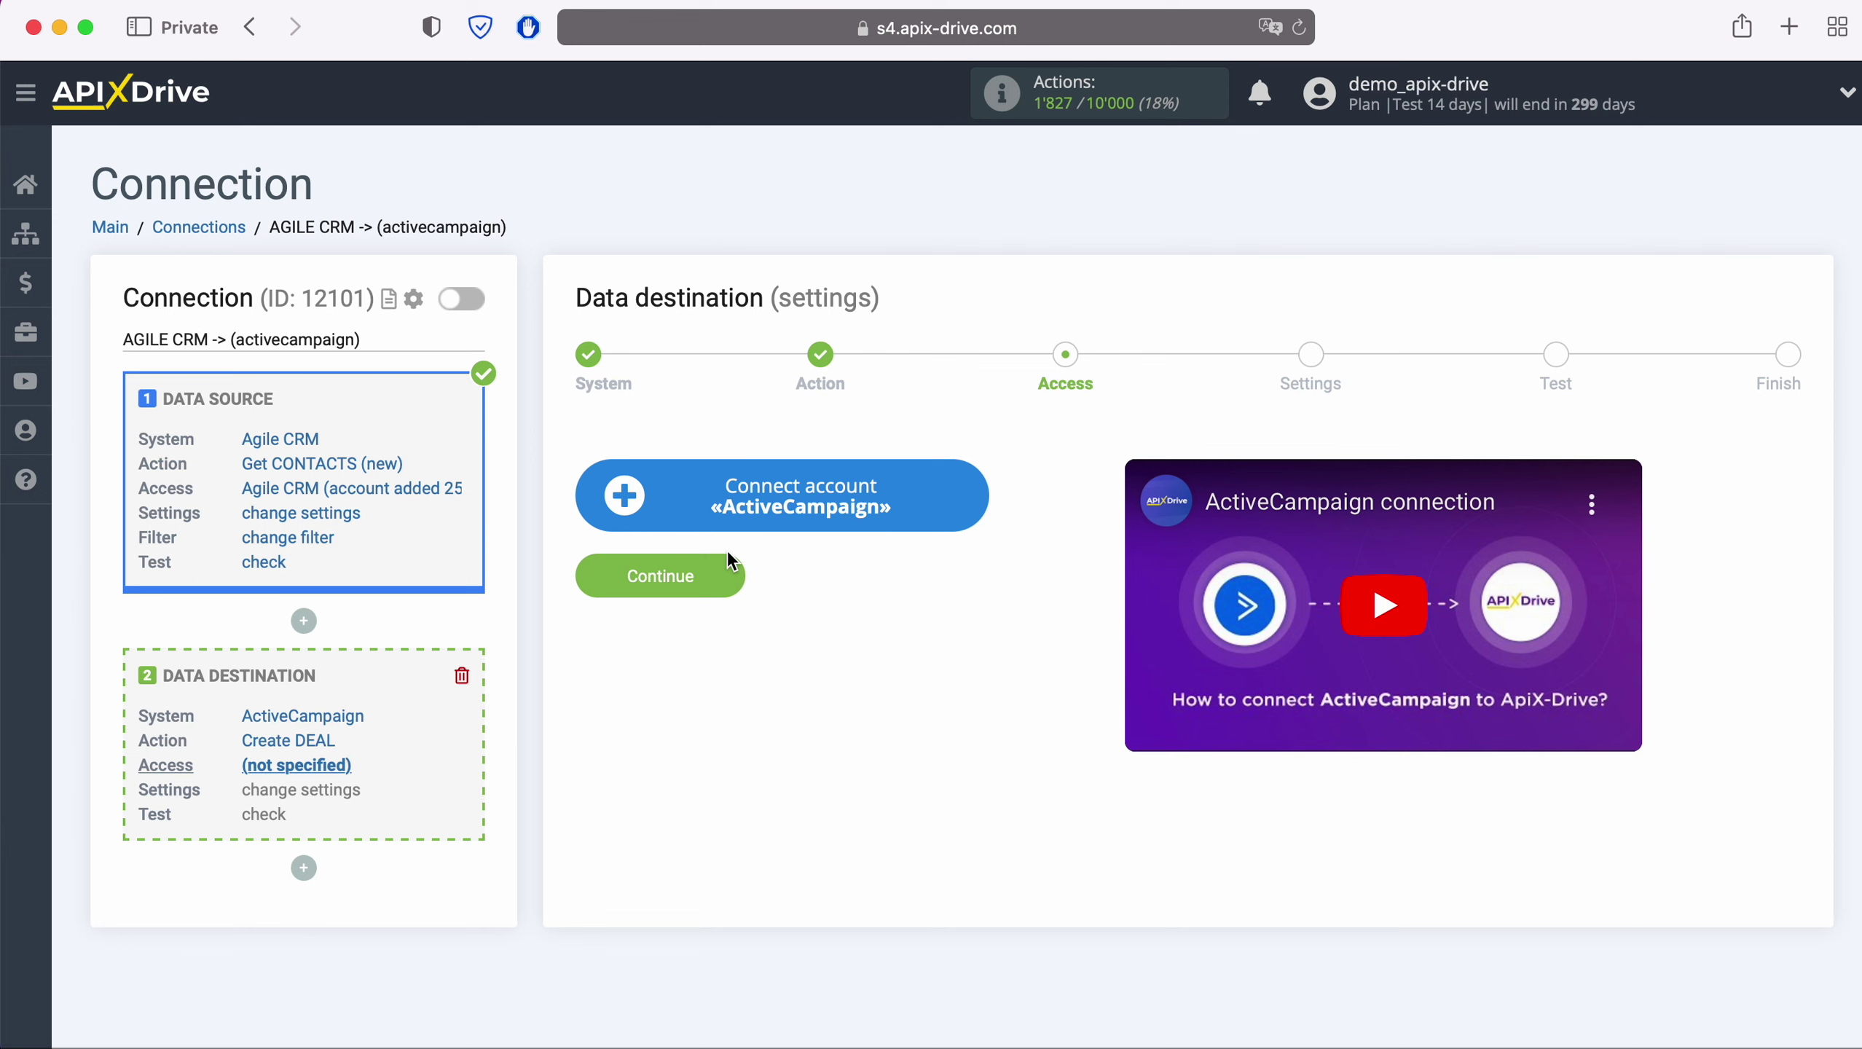
Copy the API URL from ActiveCampaign's Settings > Developer page for the new account
{"action": "left_click", "coordinate": [924, 505]}
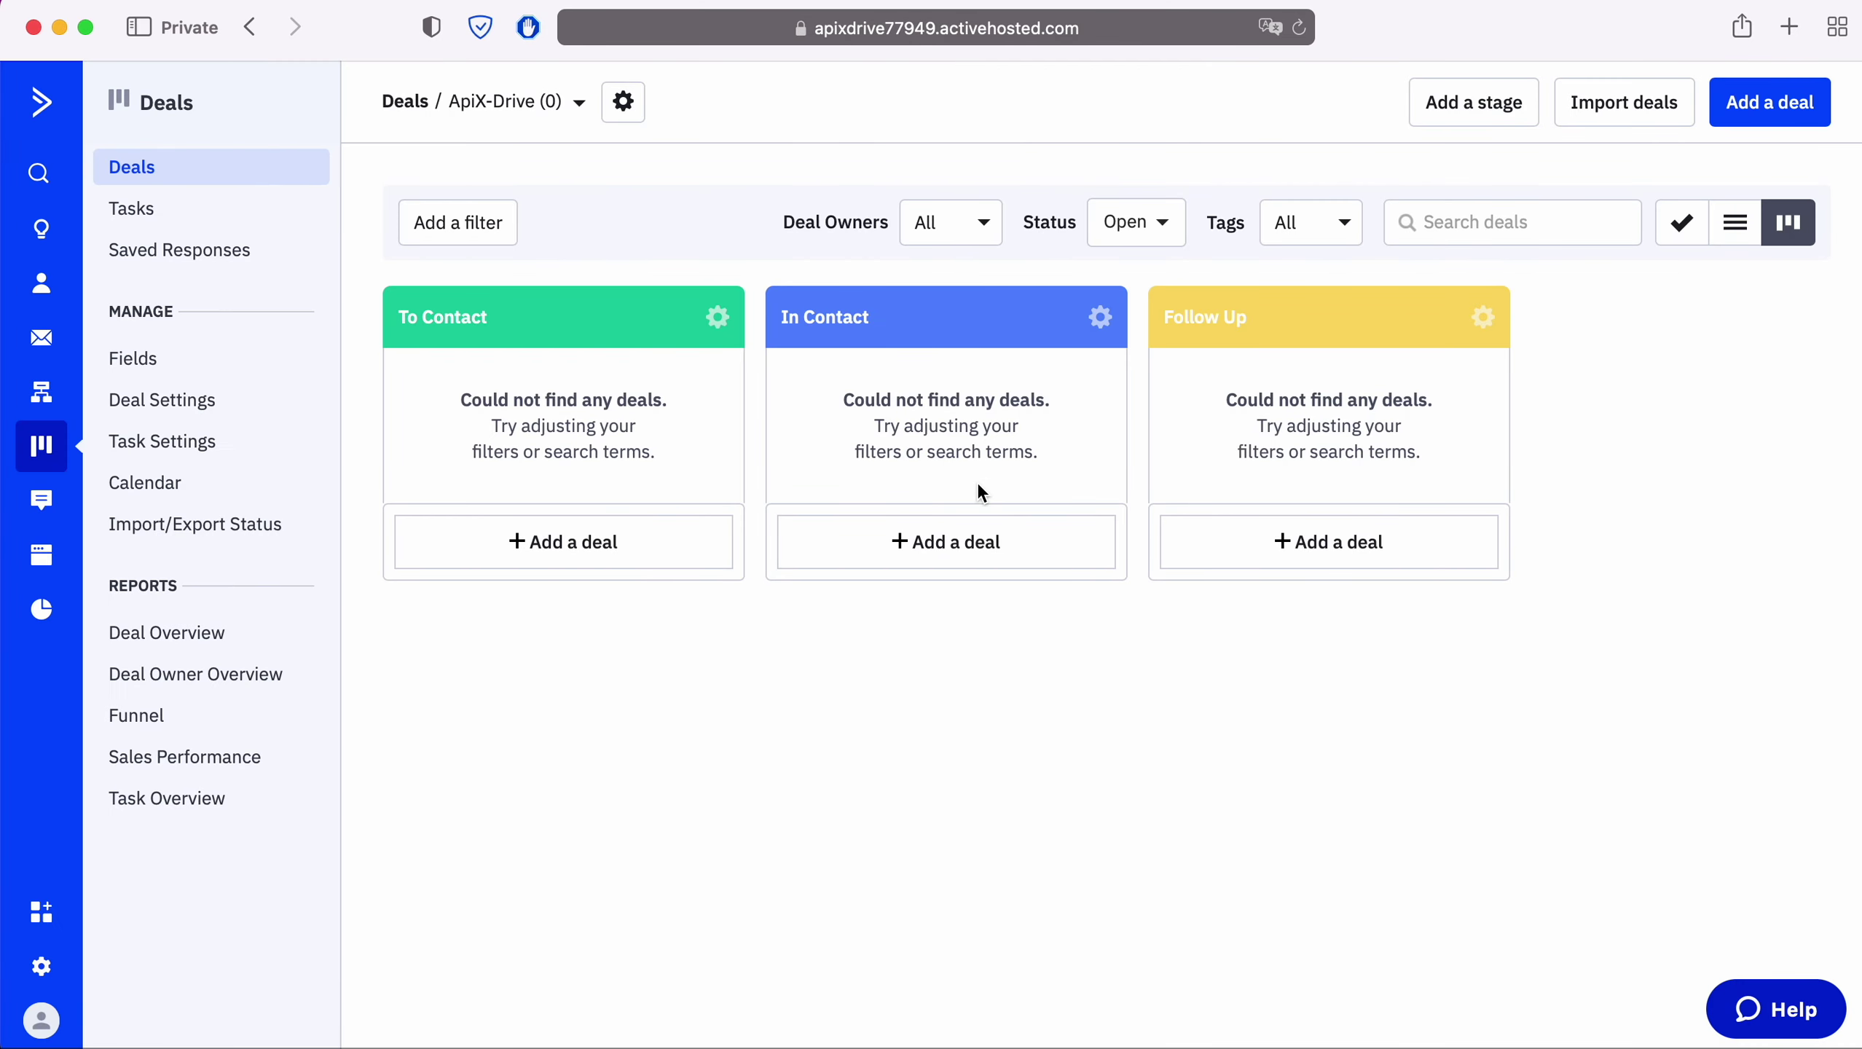
{"action": "left_click", "coordinate": [41, 964]}
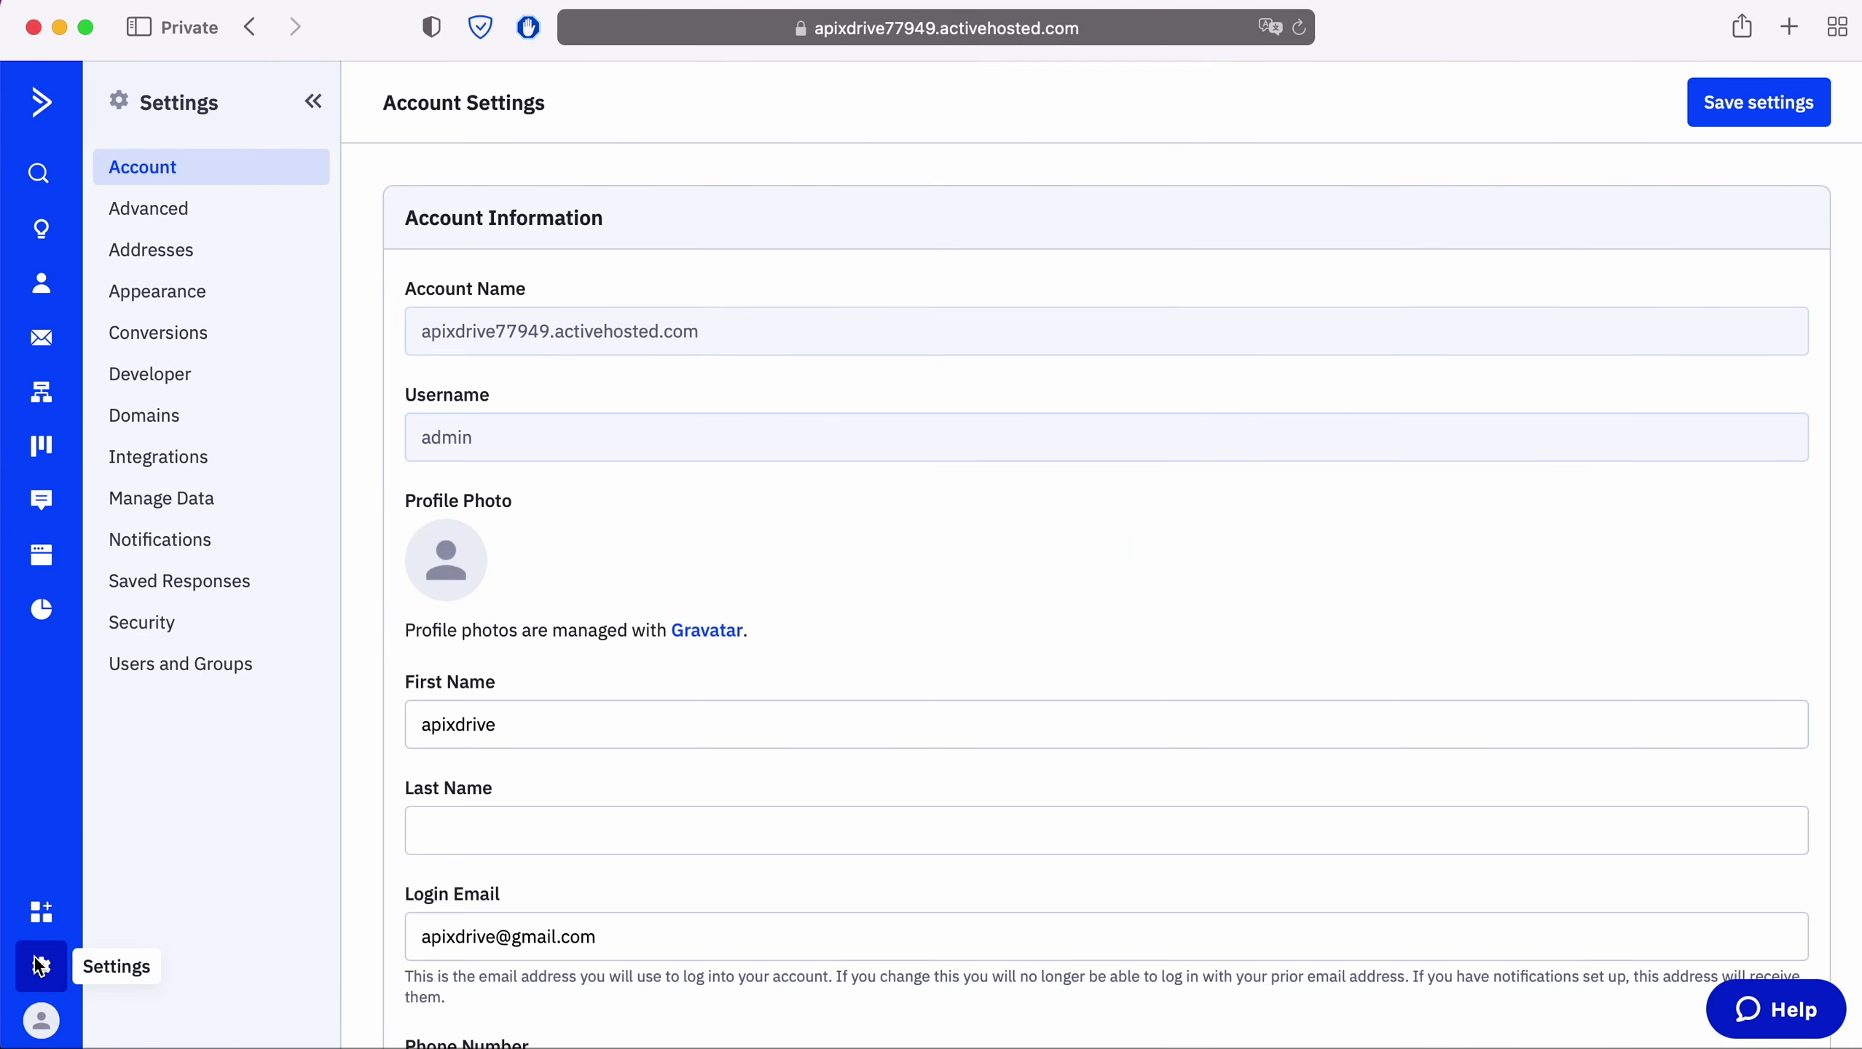
{"action": "left_click", "coordinate": [150, 374]}
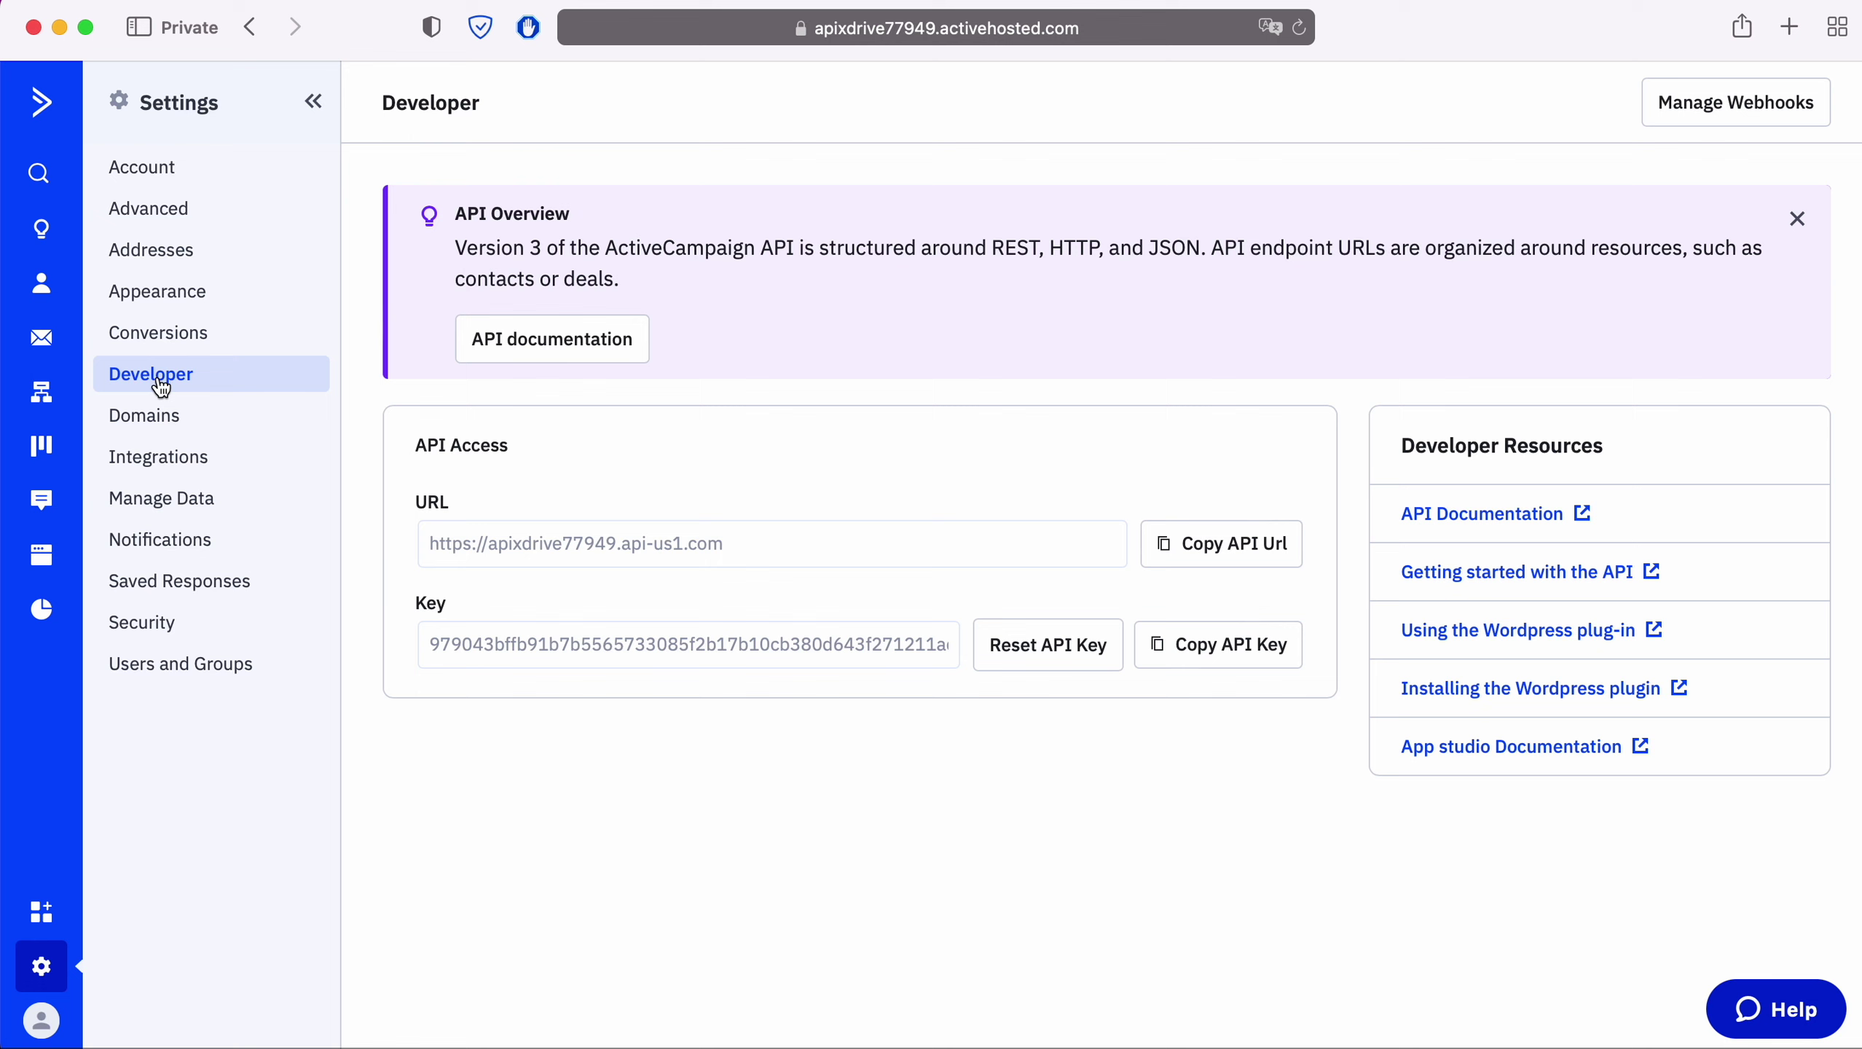
{"action": "left_click", "coordinate": [1219, 549]}
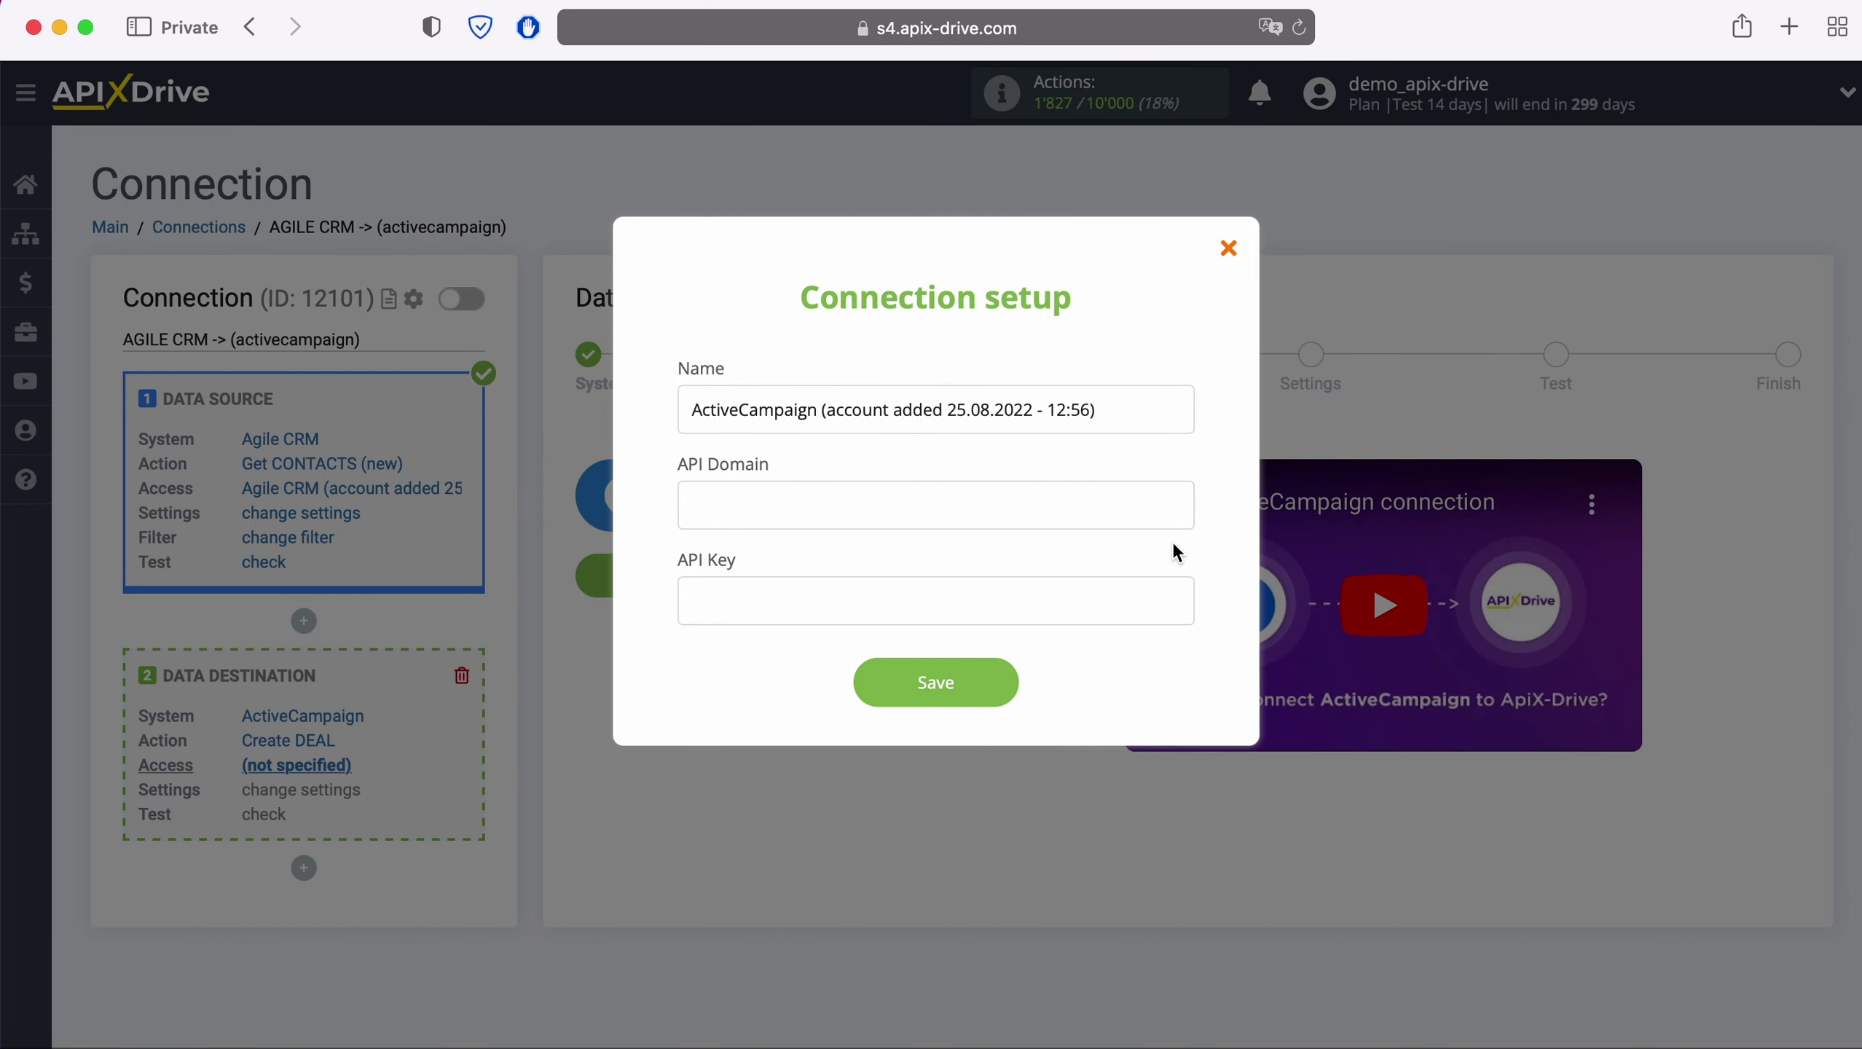
Paste the ActiveCampaign API URL and API key into the account form and save it
{"action": "right_click", "coordinate": [883, 508]}
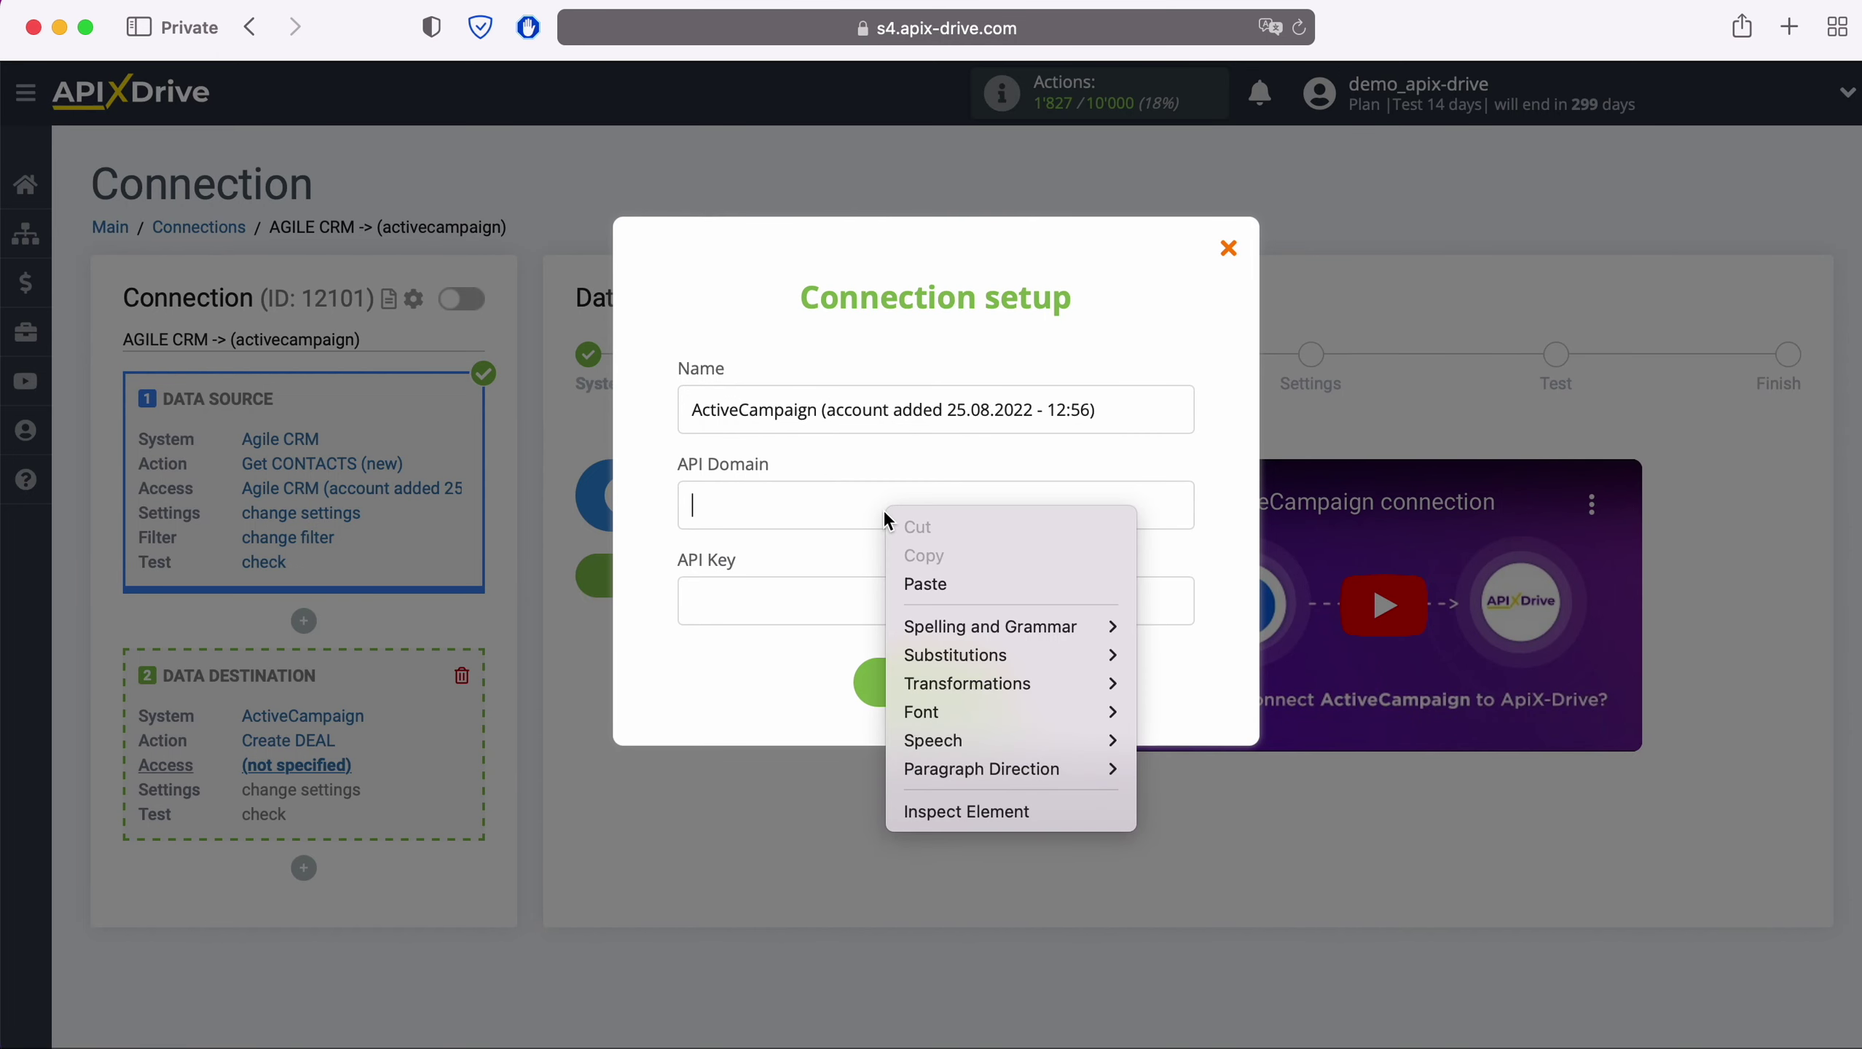
{"action": "left_click", "coordinate": [940, 586]}
{"action": "left_click", "coordinate": [1204, 647]}
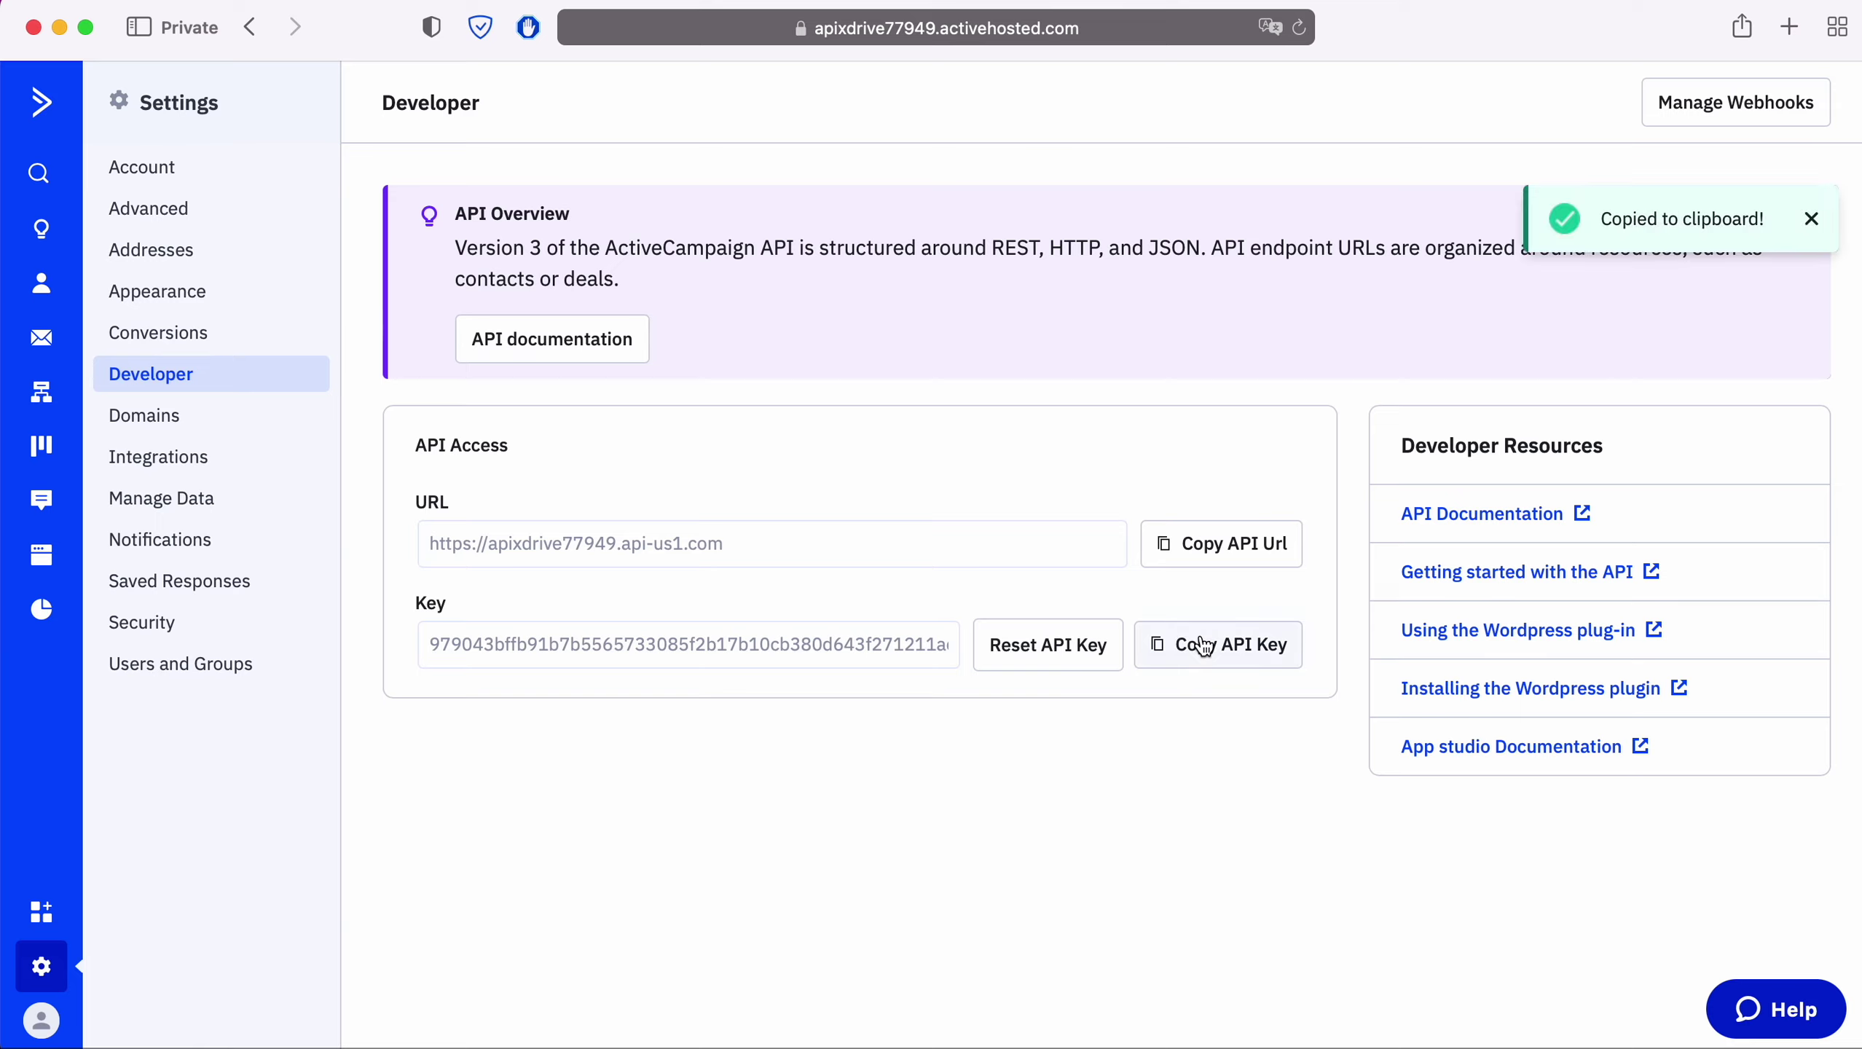
{"action": "right_click", "coordinate": [769, 604]}
{"action": "left_click", "coordinate": [801, 676]}
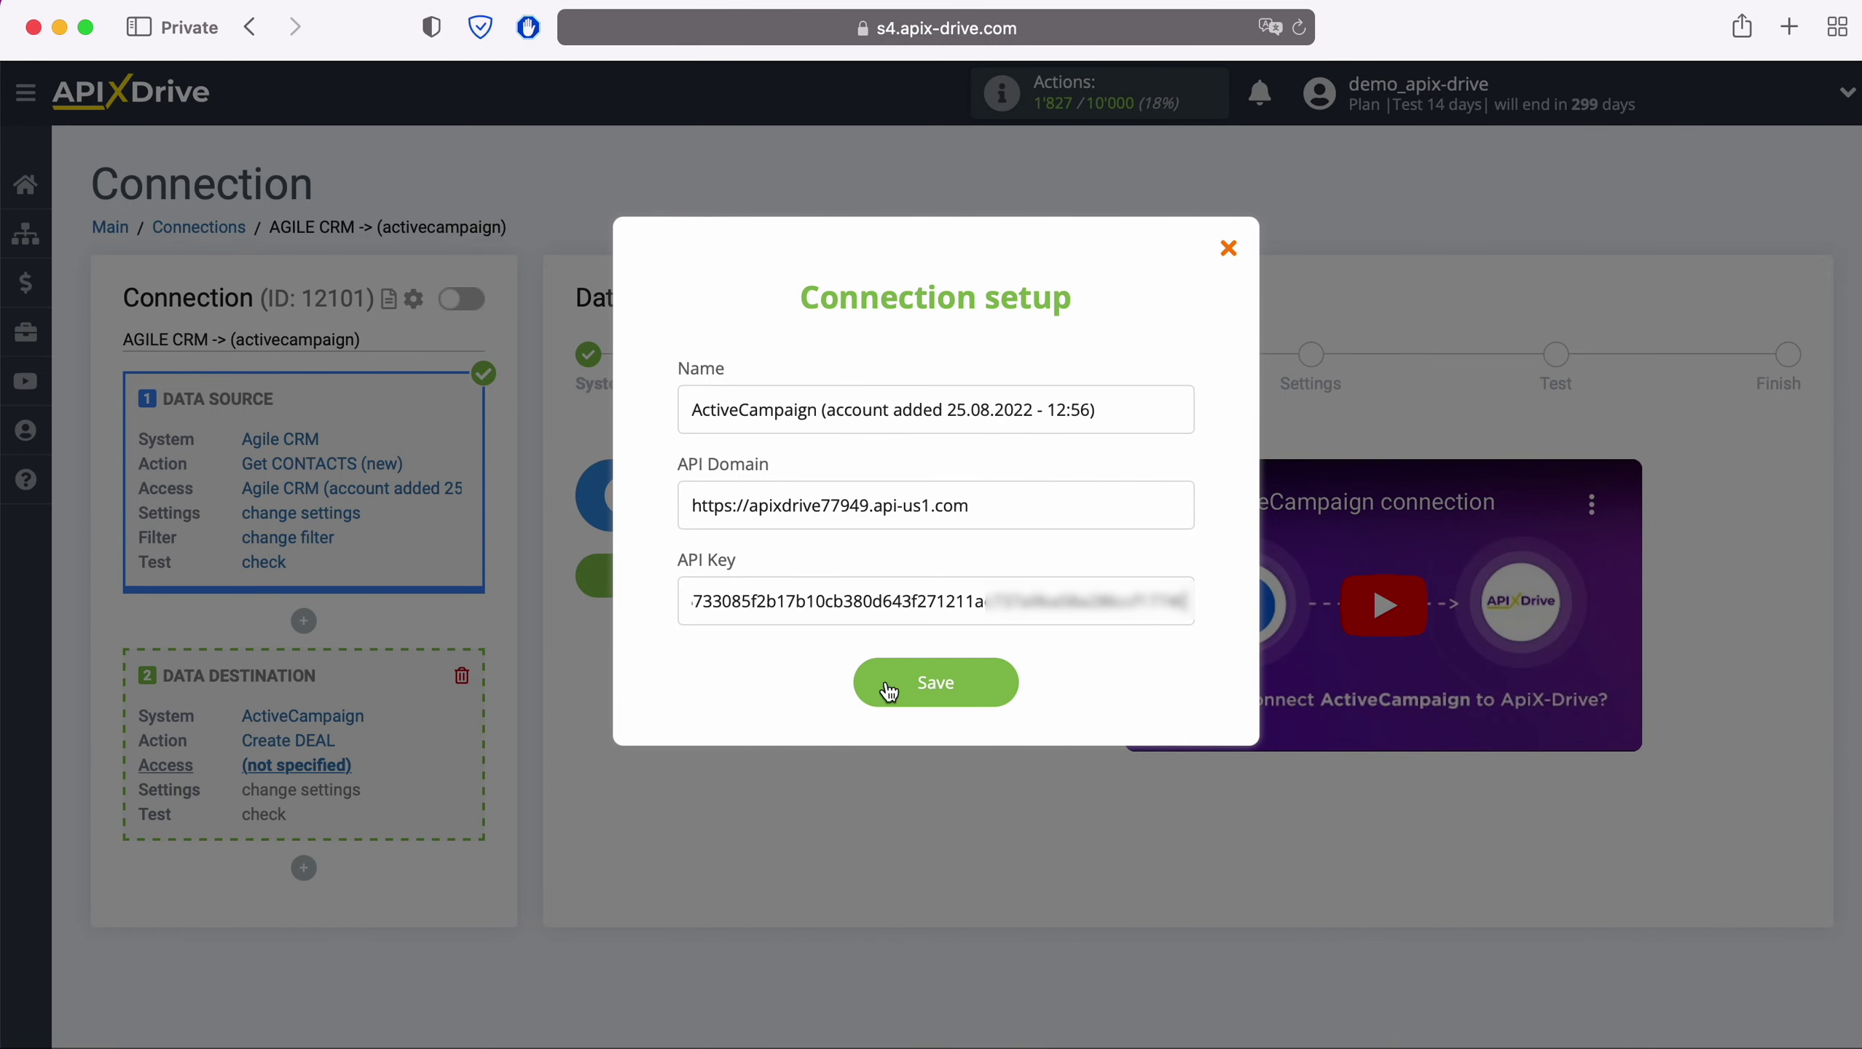
{"action": "left_click", "coordinate": [995, 683]}
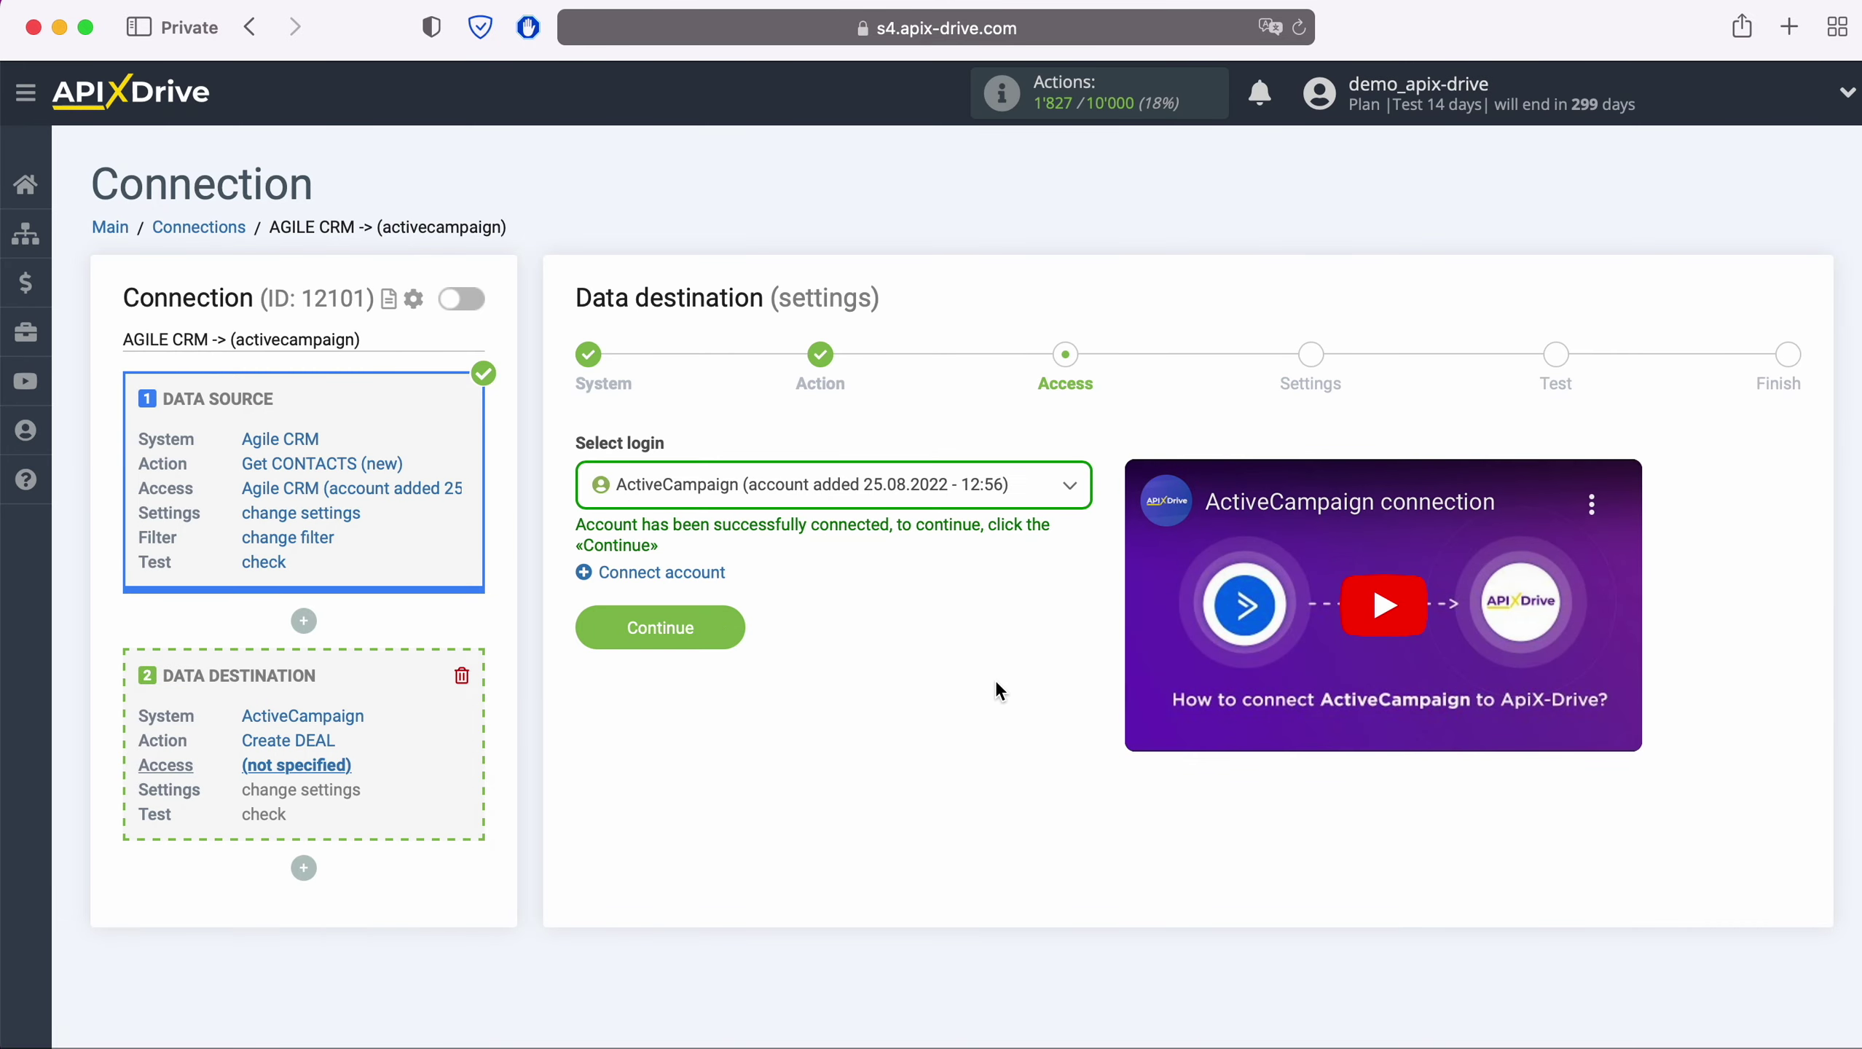
{"action": "left_click", "coordinate": [1027, 482]}
Select the connected ActiveCampaign account and continue to the field settings
{"action": "left_click", "coordinate": [937, 644]}
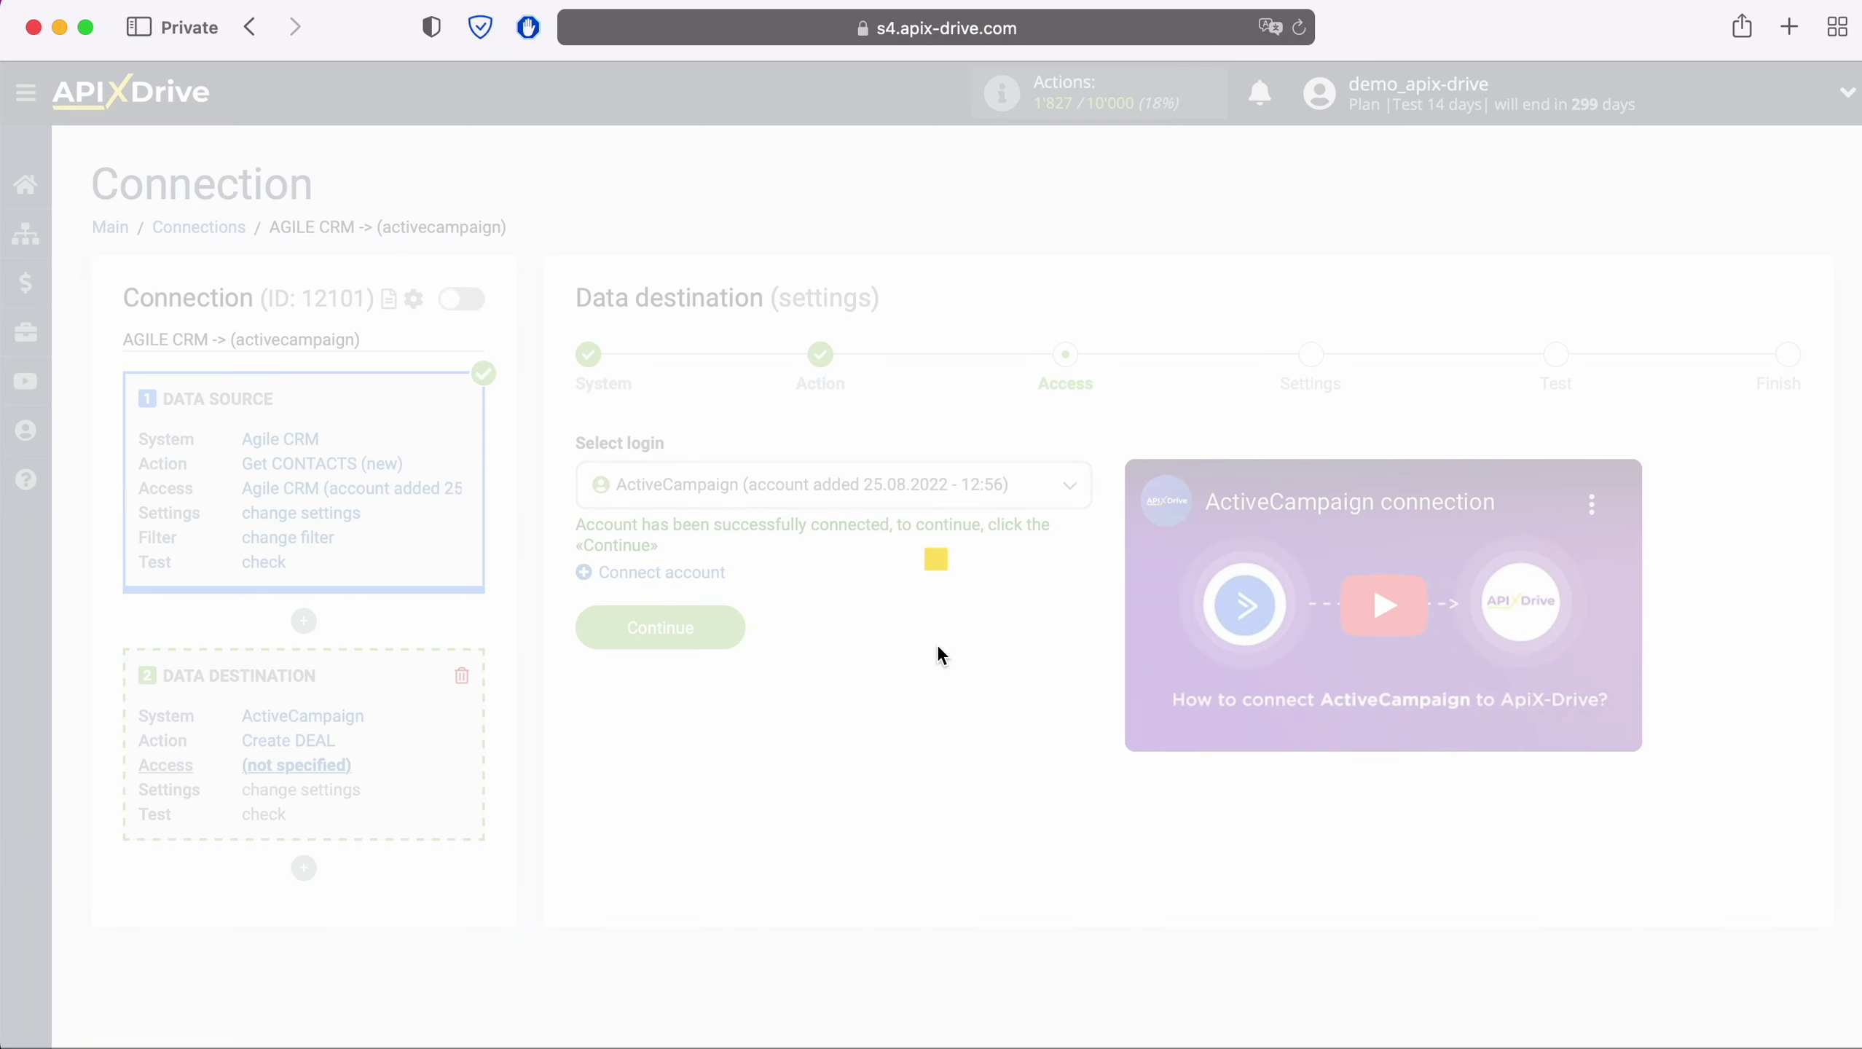
{"action": "left_click", "coordinate": [670, 628]}
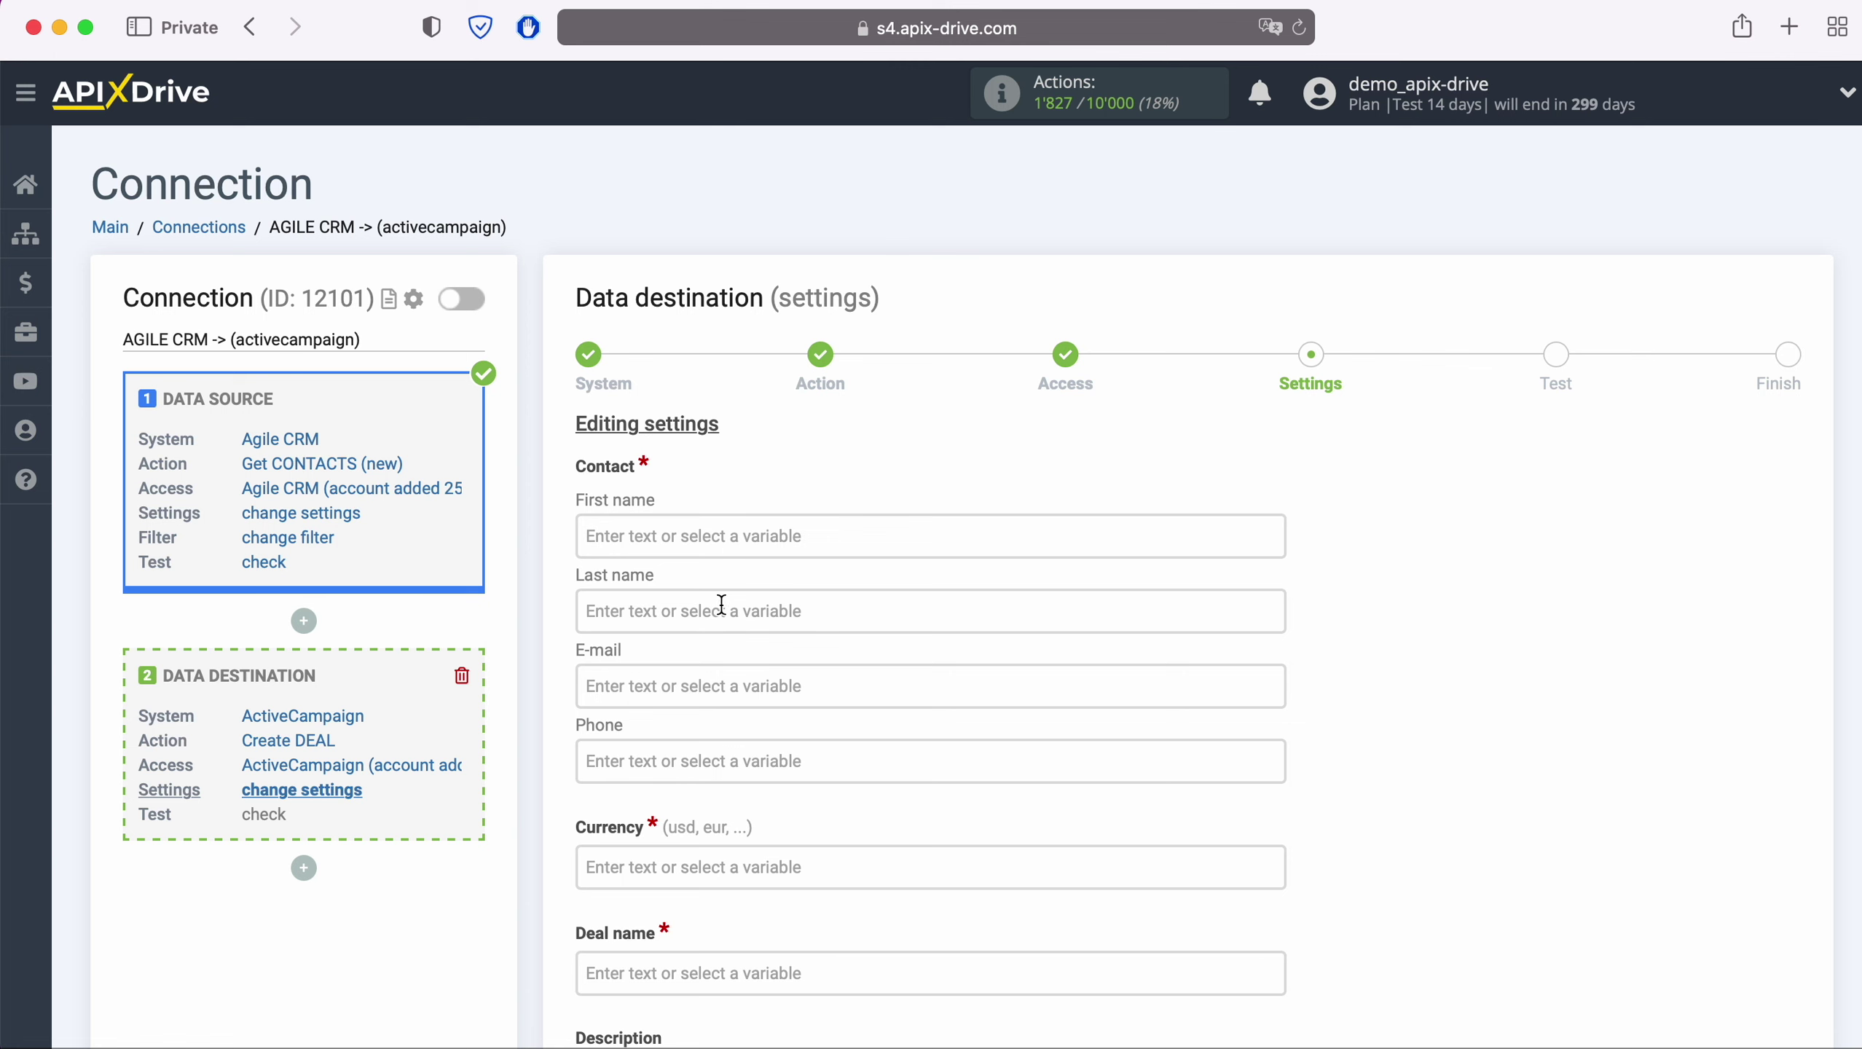
Map the First name, Last name, E-MAIL Value and PHONE Value variables into the matching deal fields
{"action": "left_click", "coordinate": [710, 538]}
{"action": "scroll", "coordinate": [784, 551], "scroll_direction": "down", "scroll_amount": 3}
{"action": "scroll", "coordinate": [1025, 571], "scroll_direction": "down", "scroll_amount": 3}
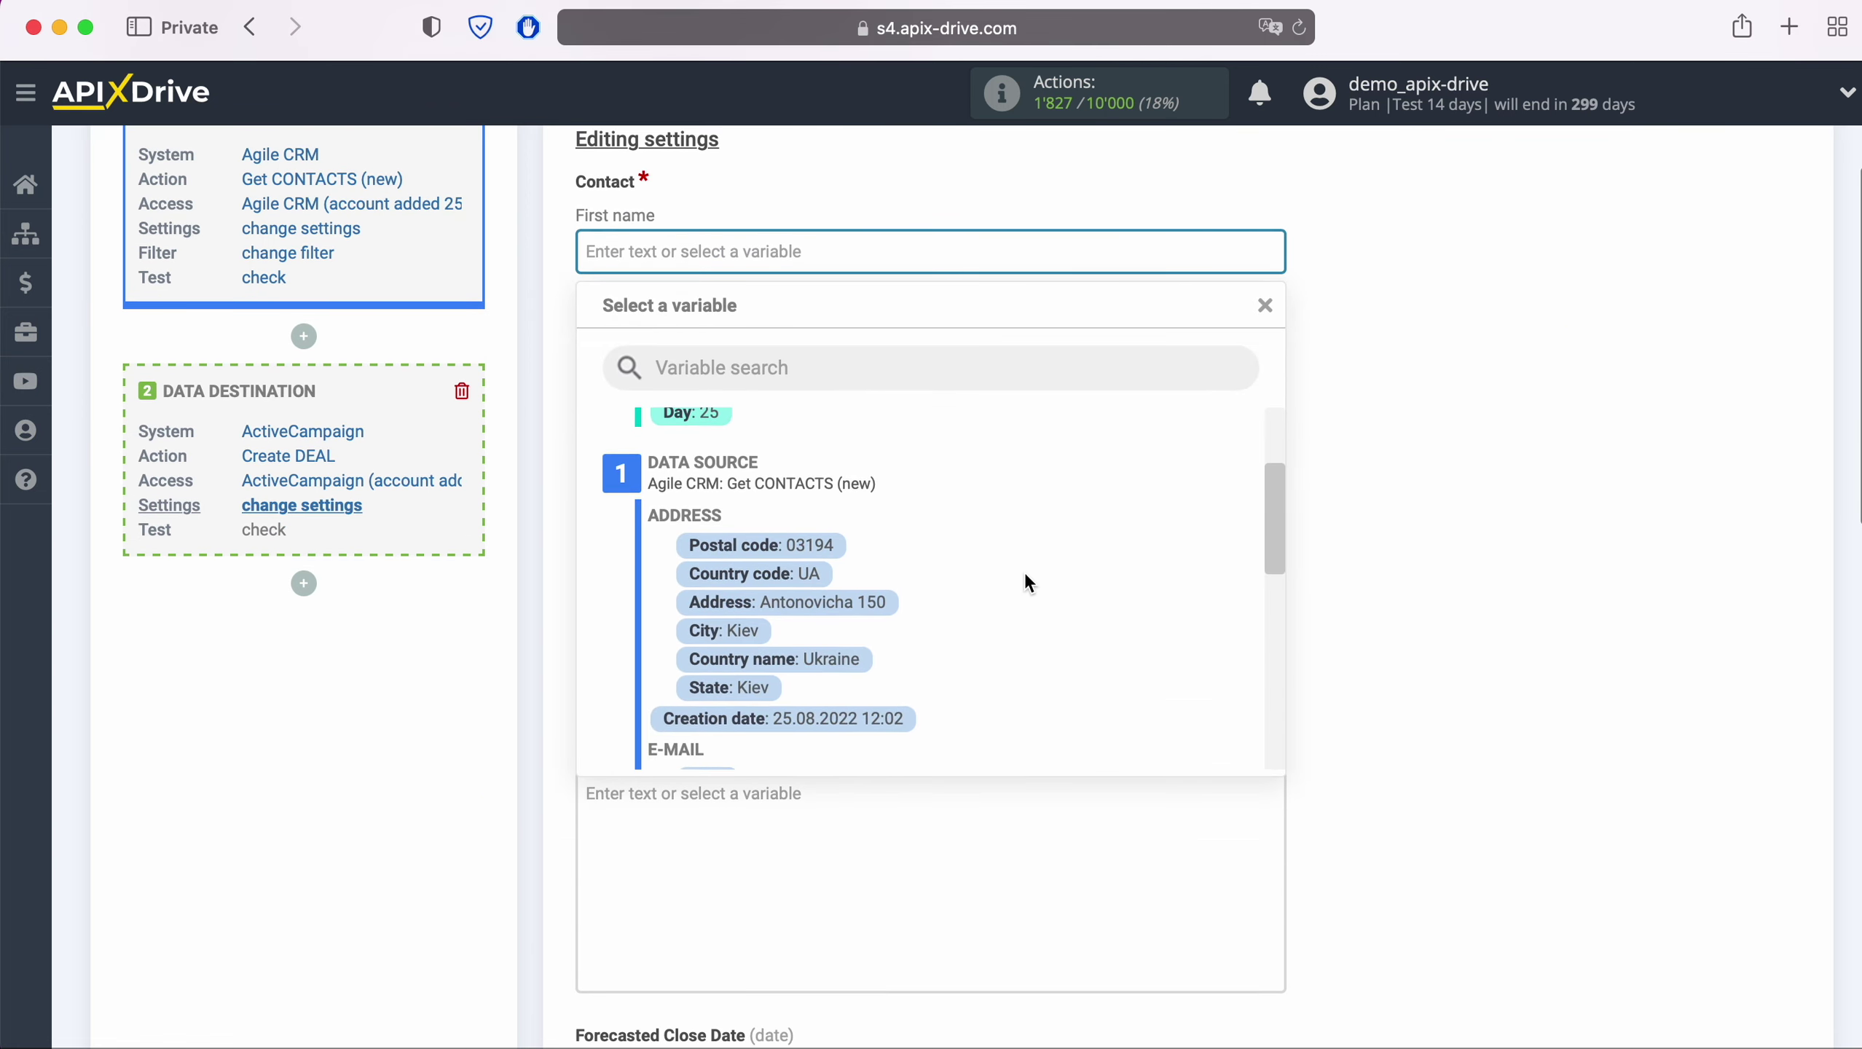
{"action": "scroll", "coordinate": [1025, 581], "scroll_direction": "down", "scroll_amount": 2}
{"action": "scroll", "coordinate": [1024, 581], "scroll_direction": "down", "scroll_amount": 2}
{"action": "scroll", "coordinate": [1024, 581], "scroll_direction": "down", "scroll_amount": 2}
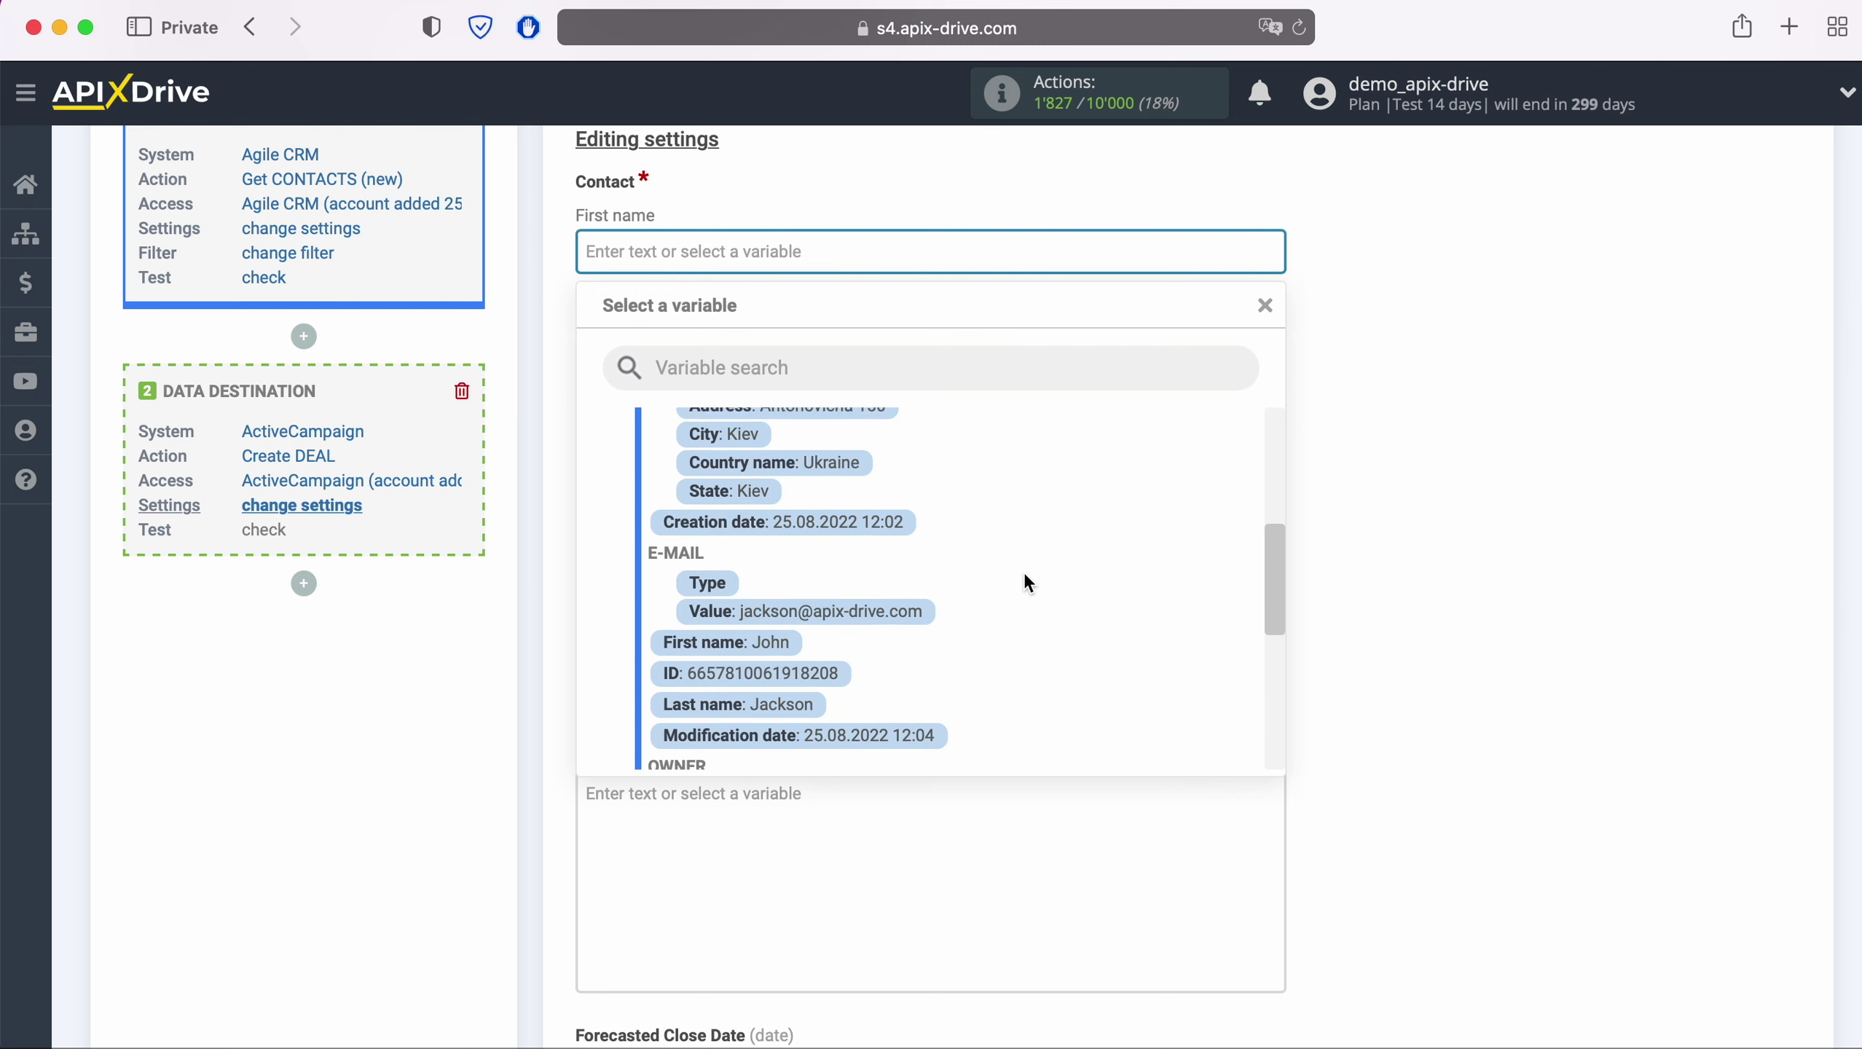
{"action": "left_click", "coordinate": [753, 639]}
{"action": "left_click", "coordinate": [727, 327]}
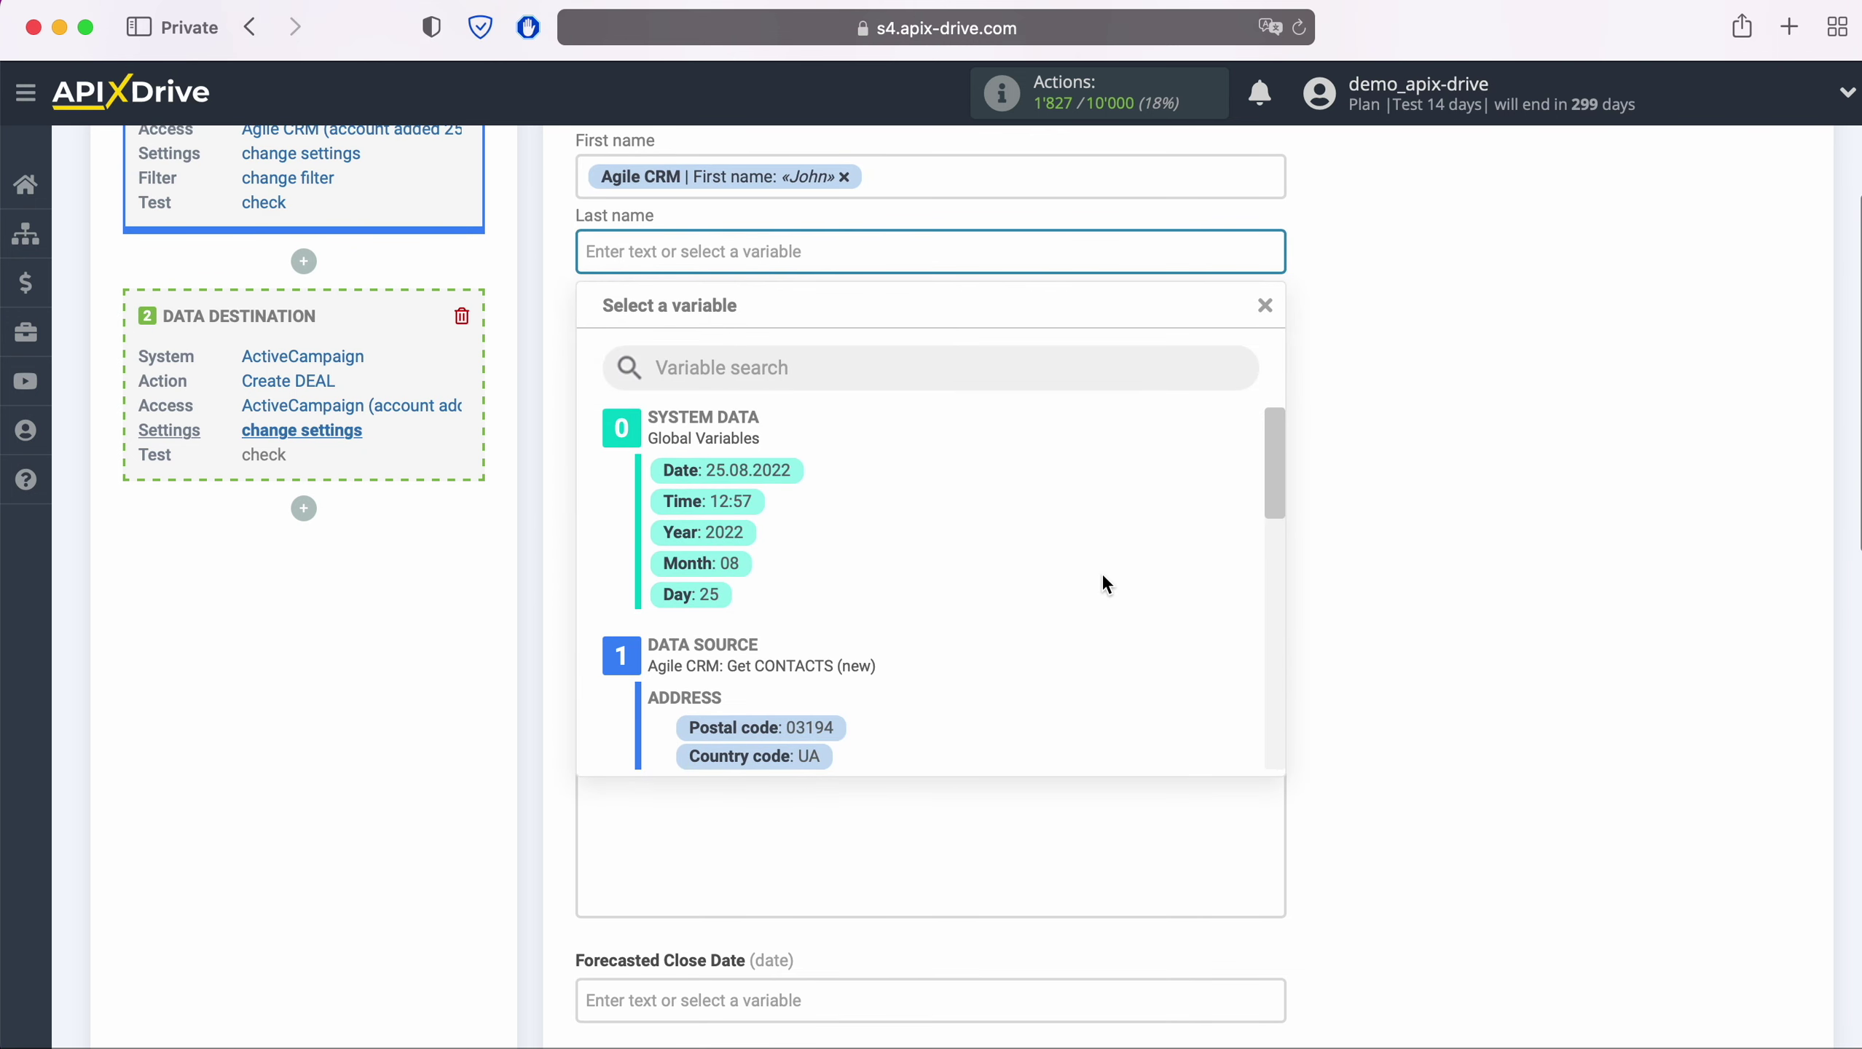
{"action": "scroll", "coordinate": [1079, 575], "scroll_direction": "down", "scroll_amount": 3}
{"action": "scroll", "coordinate": [1074, 574], "scroll_direction": "down", "scroll_amount": 1}
{"action": "scroll", "coordinate": [1074, 574], "scroll_direction": "down", "scroll_amount": 2}
{"action": "scroll", "coordinate": [1074, 574], "scroll_direction": "down", "scroll_amount": 2}
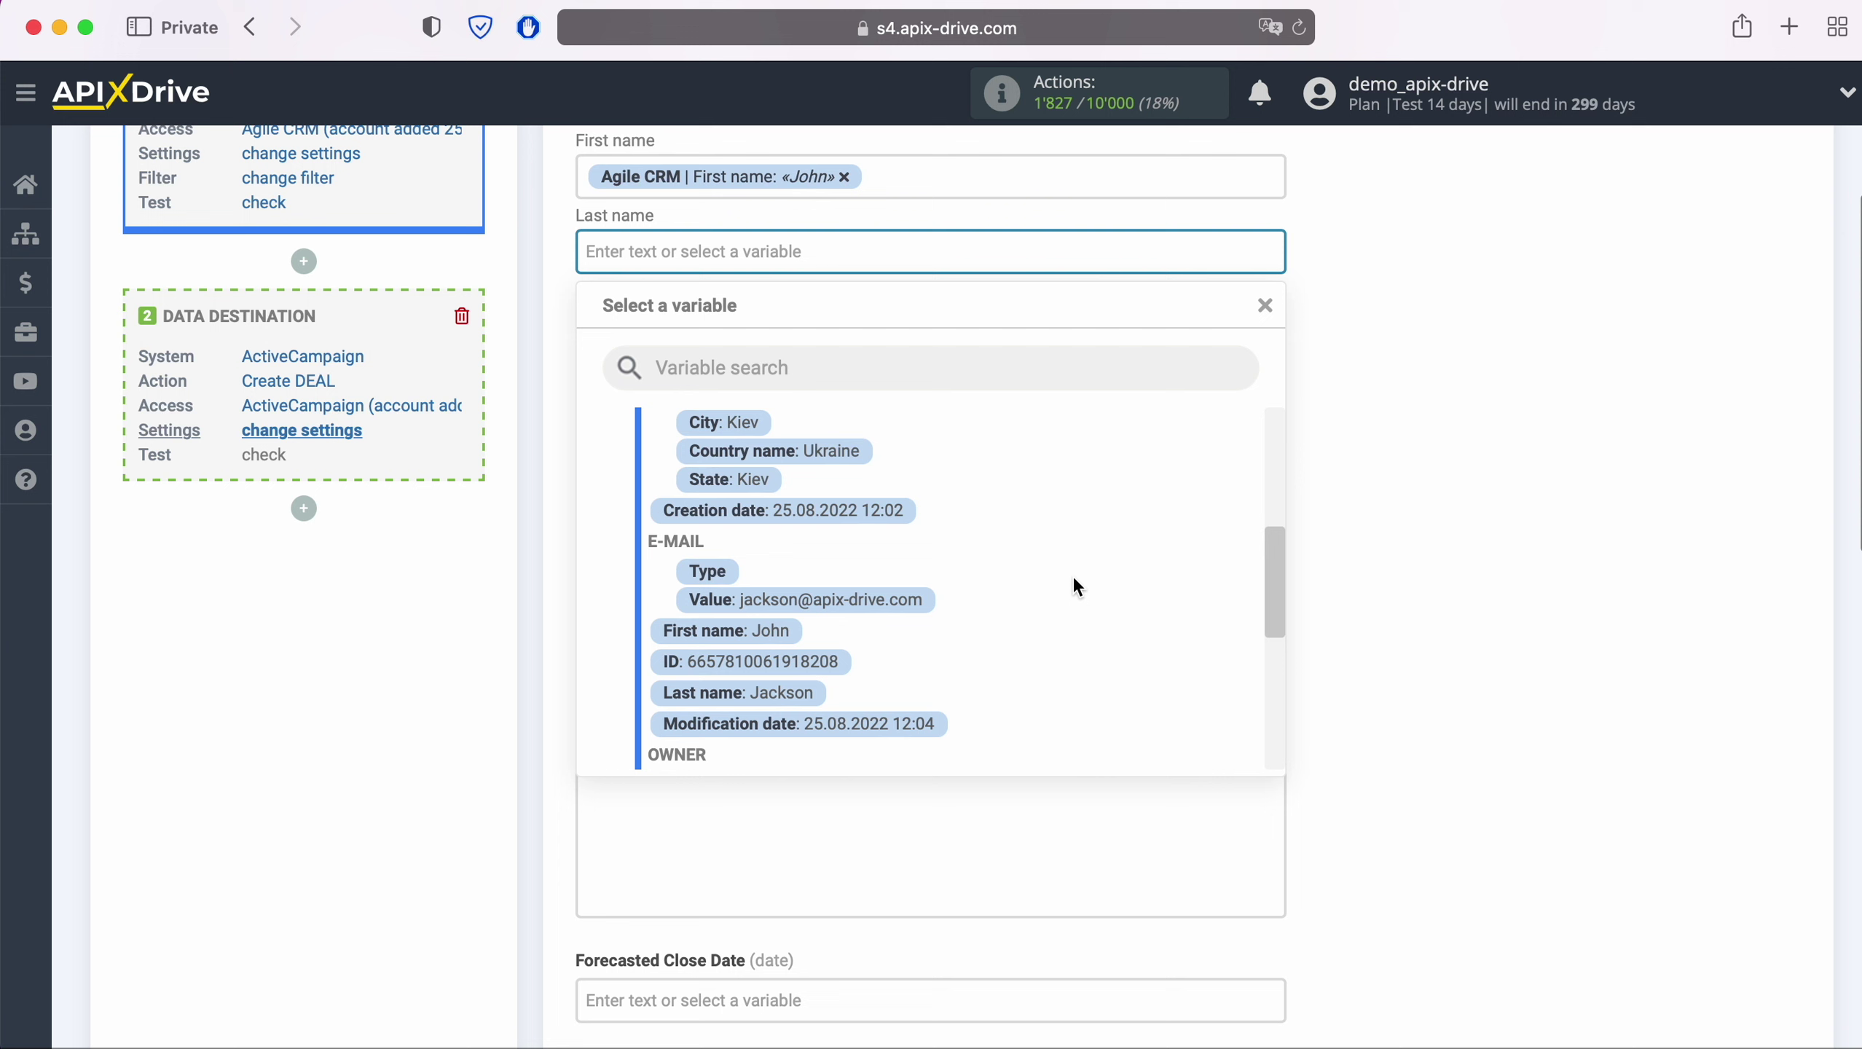
{"action": "scroll", "coordinate": [1073, 574], "scroll_direction": "down", "scroll_amount": 1}
{"action": "left_click", "coordinate": [778, 677]}
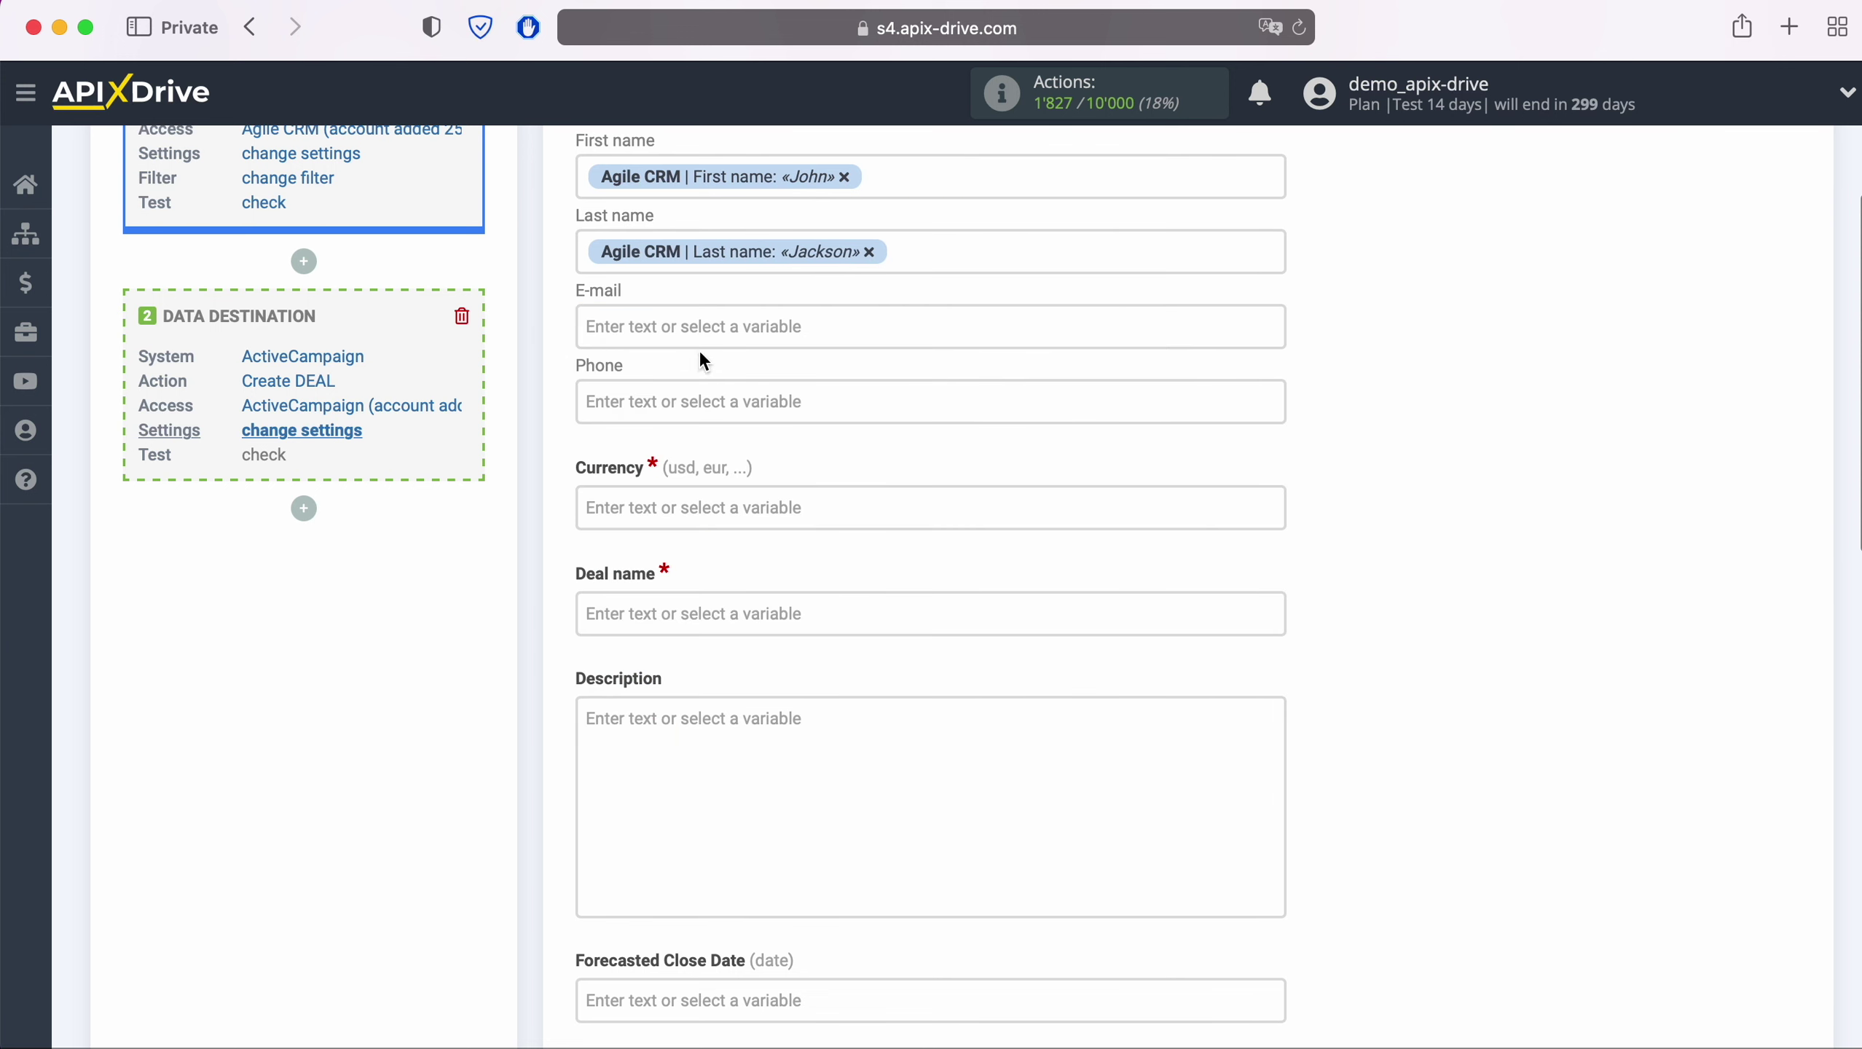
{"action": "left_click", "coordinate": [698, 326]}
{"action": "scroll", "coordinate": [1052, 566], "scroll_direction": "down", "scroll_amount": 3}
{"action": "scroll", "coordinate": [1052, 566], "scroll_direction": "down", "scroll_amount": 2}
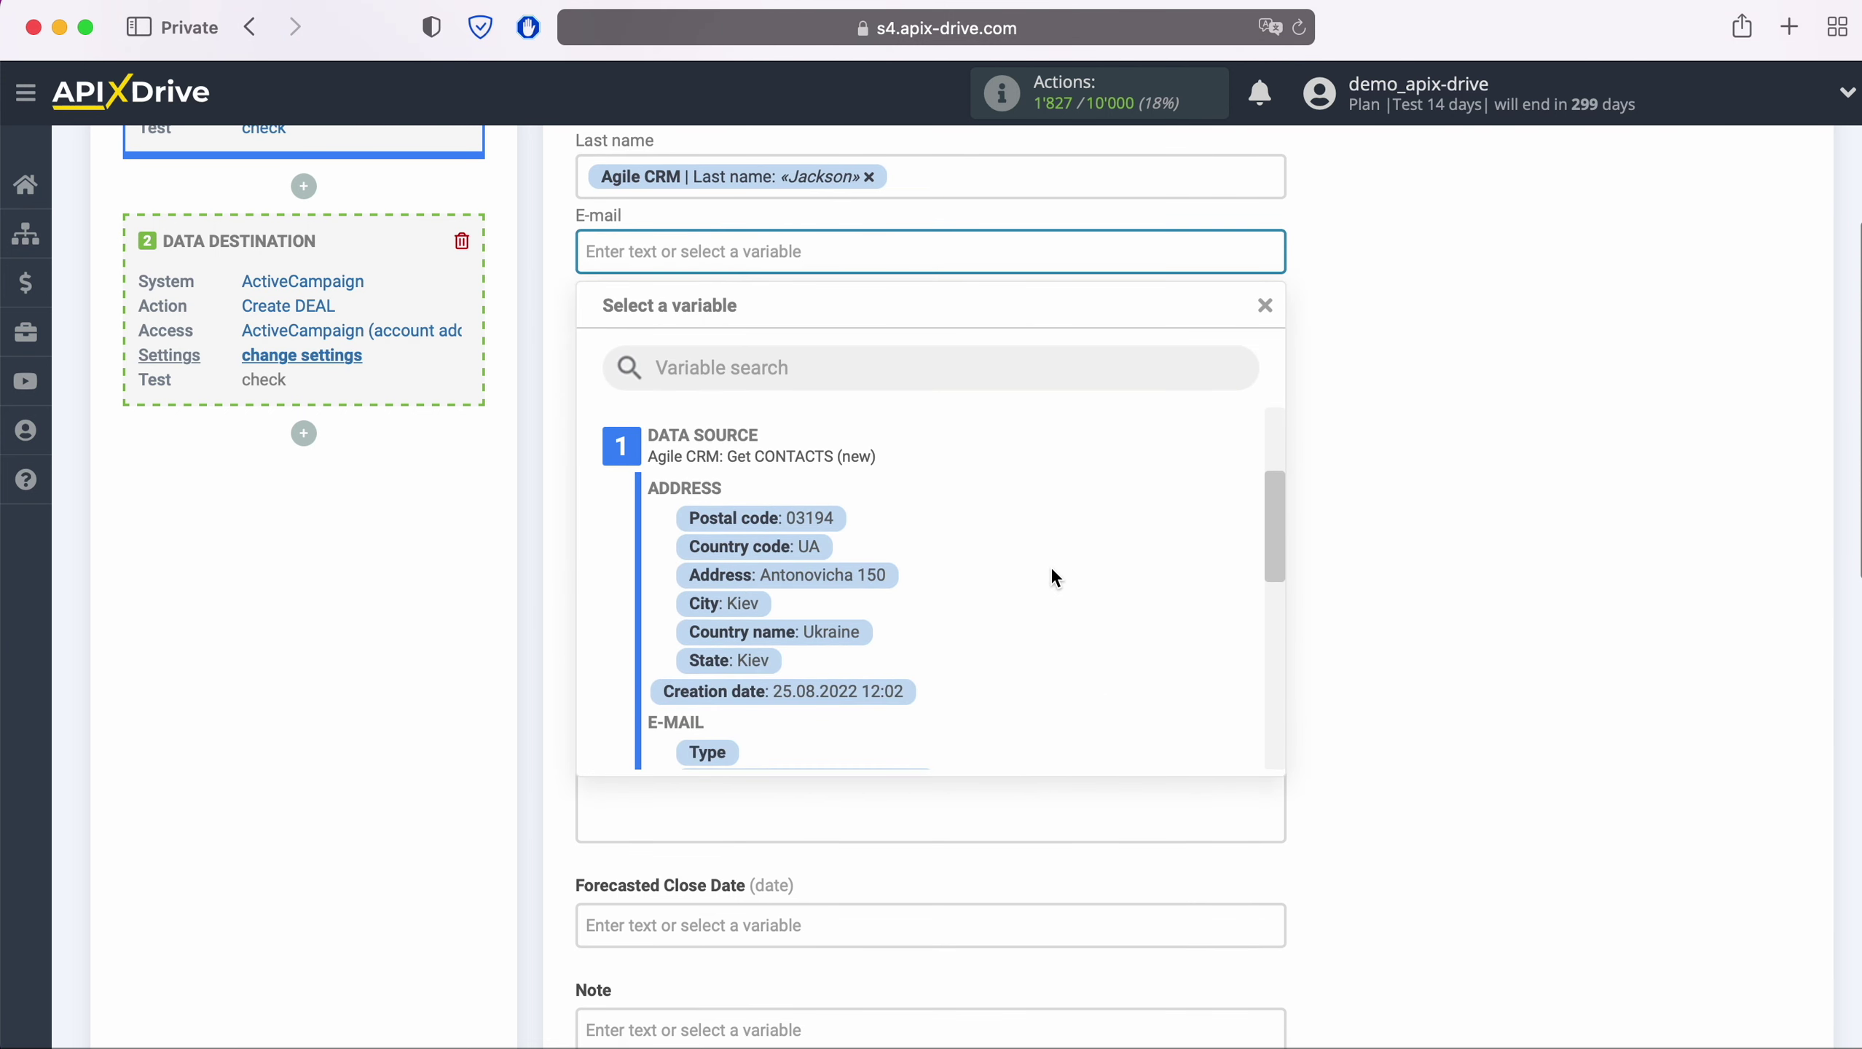
{"action": "scroll", "coordinate": [1050, 565], "scroll_direction": "down", "scroll_amount": 2}
{"action": "scroll", "coordinate": [1051, 566], "scroll_direction": "down", "scroll_amount": 2}
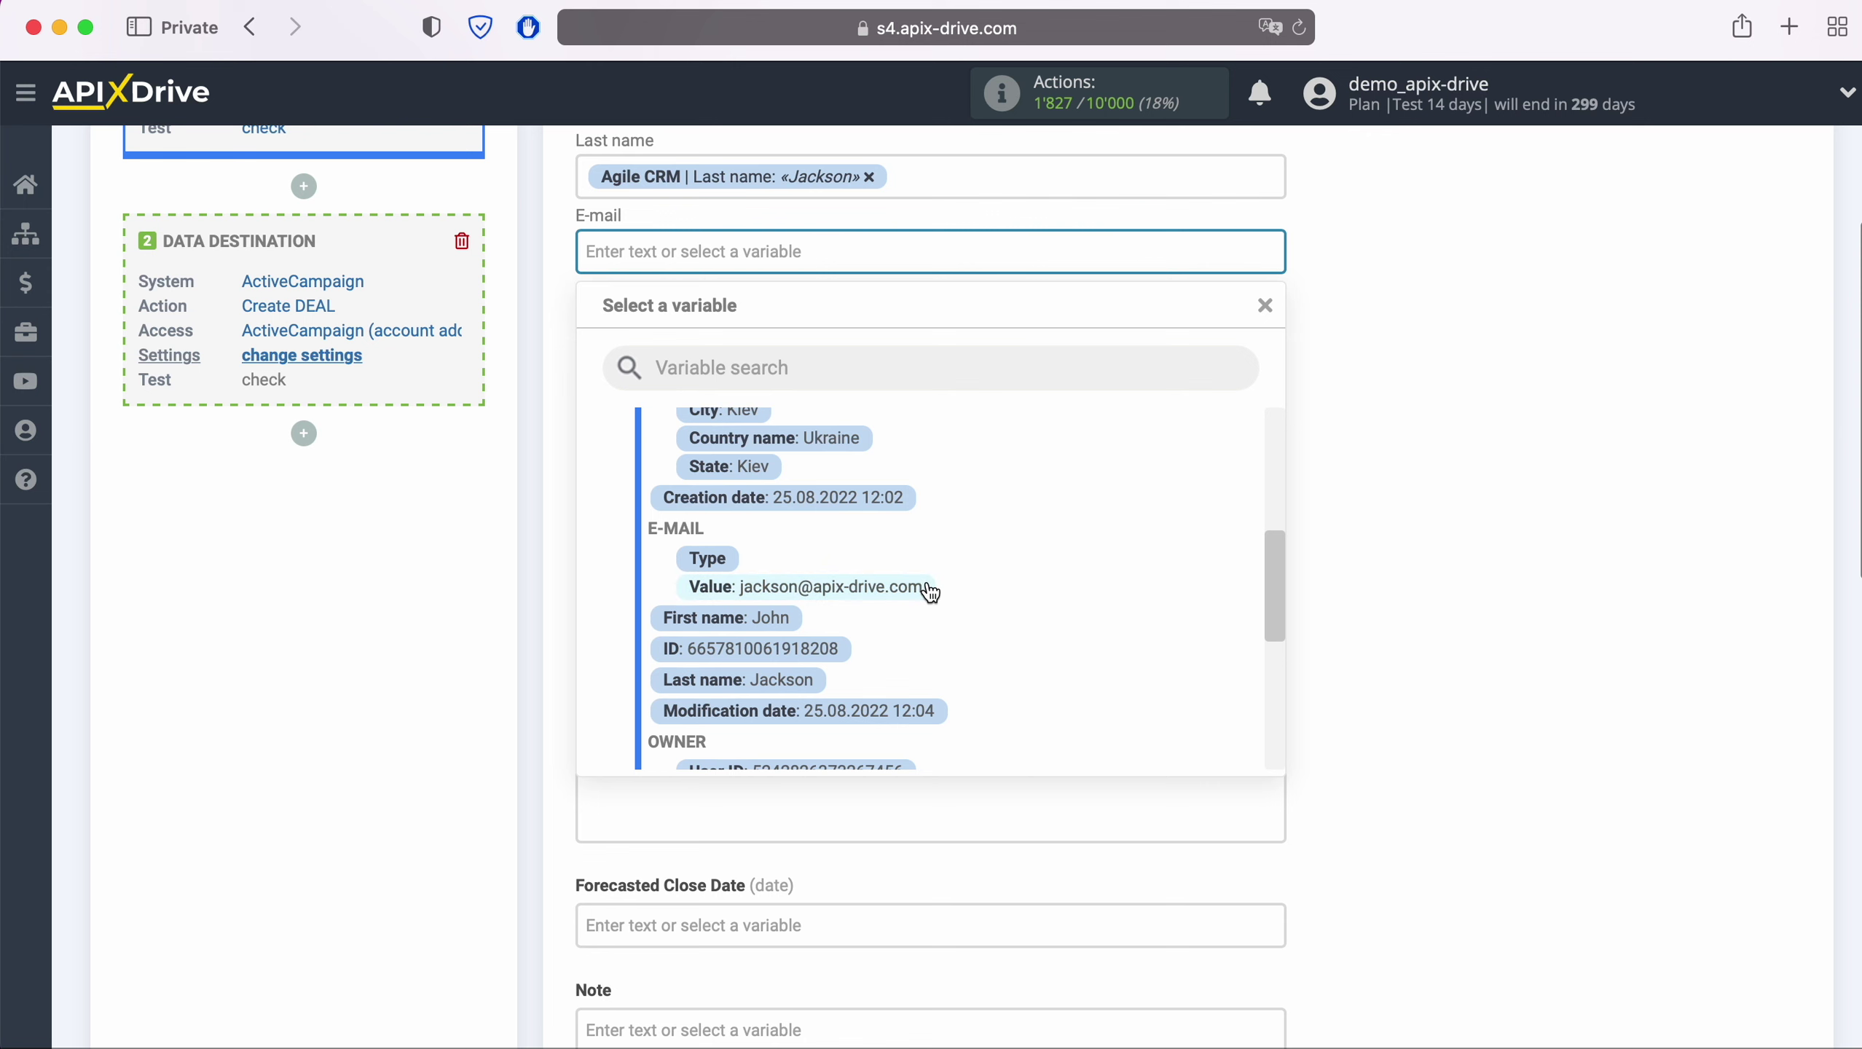
{"action": "left_click", "coordinate": [829, 586]}
{"action": "left_click", "coordinate": [698, 326]}
{"action": "scroll", "coordinate": [948, 596], "scroll_direction": "down", "scroll_amount": 1}
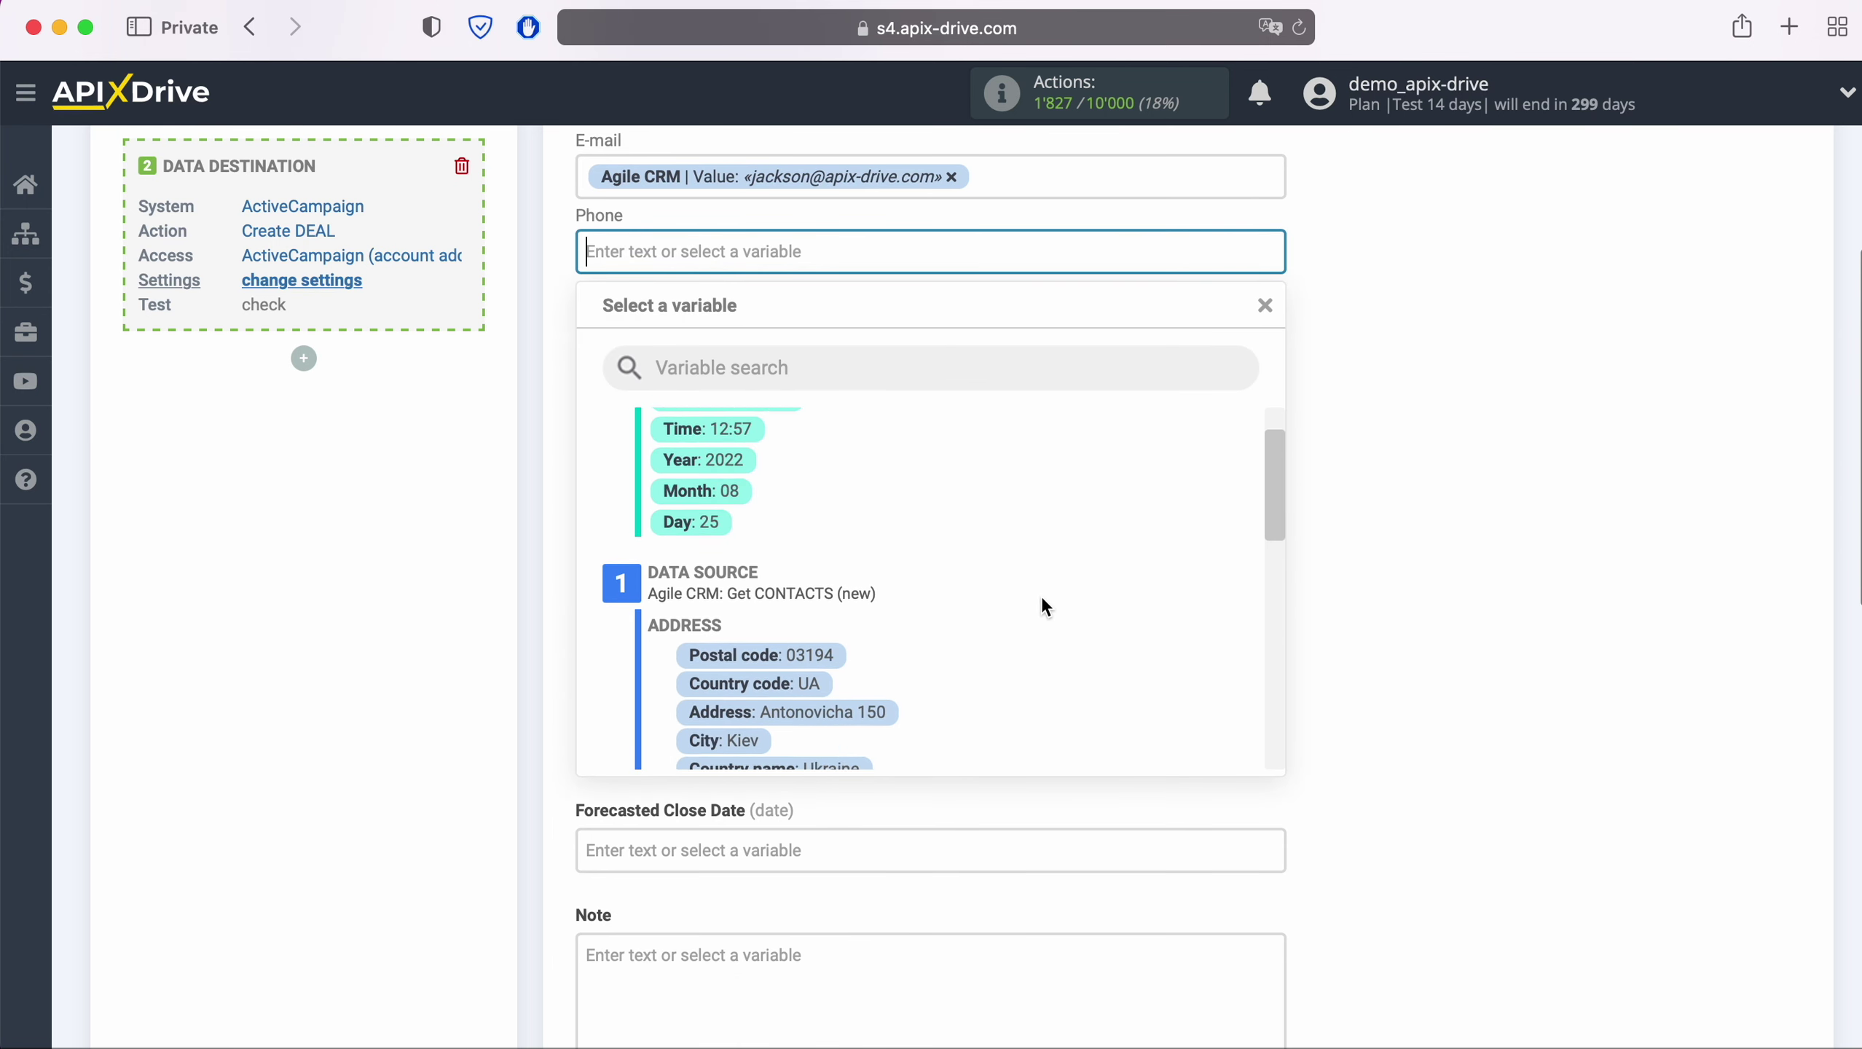
{"action": "scroll", "coordinate": [1042, 594], "scroll_direction": "down", "scroll_amount": 2}
{"action": "scroll", "coordinate": [1039, 593], "scroll_direction": "down", "scroll_amount": 1}
{"action": "scroll", "coordinate": [1039, 593], "scroll_direction": "down", "scroll_amount": 2}
{"action": "scroll", "coordinate": [1038, 593], "scroll_direction": "down", "scroll_amount": 1}
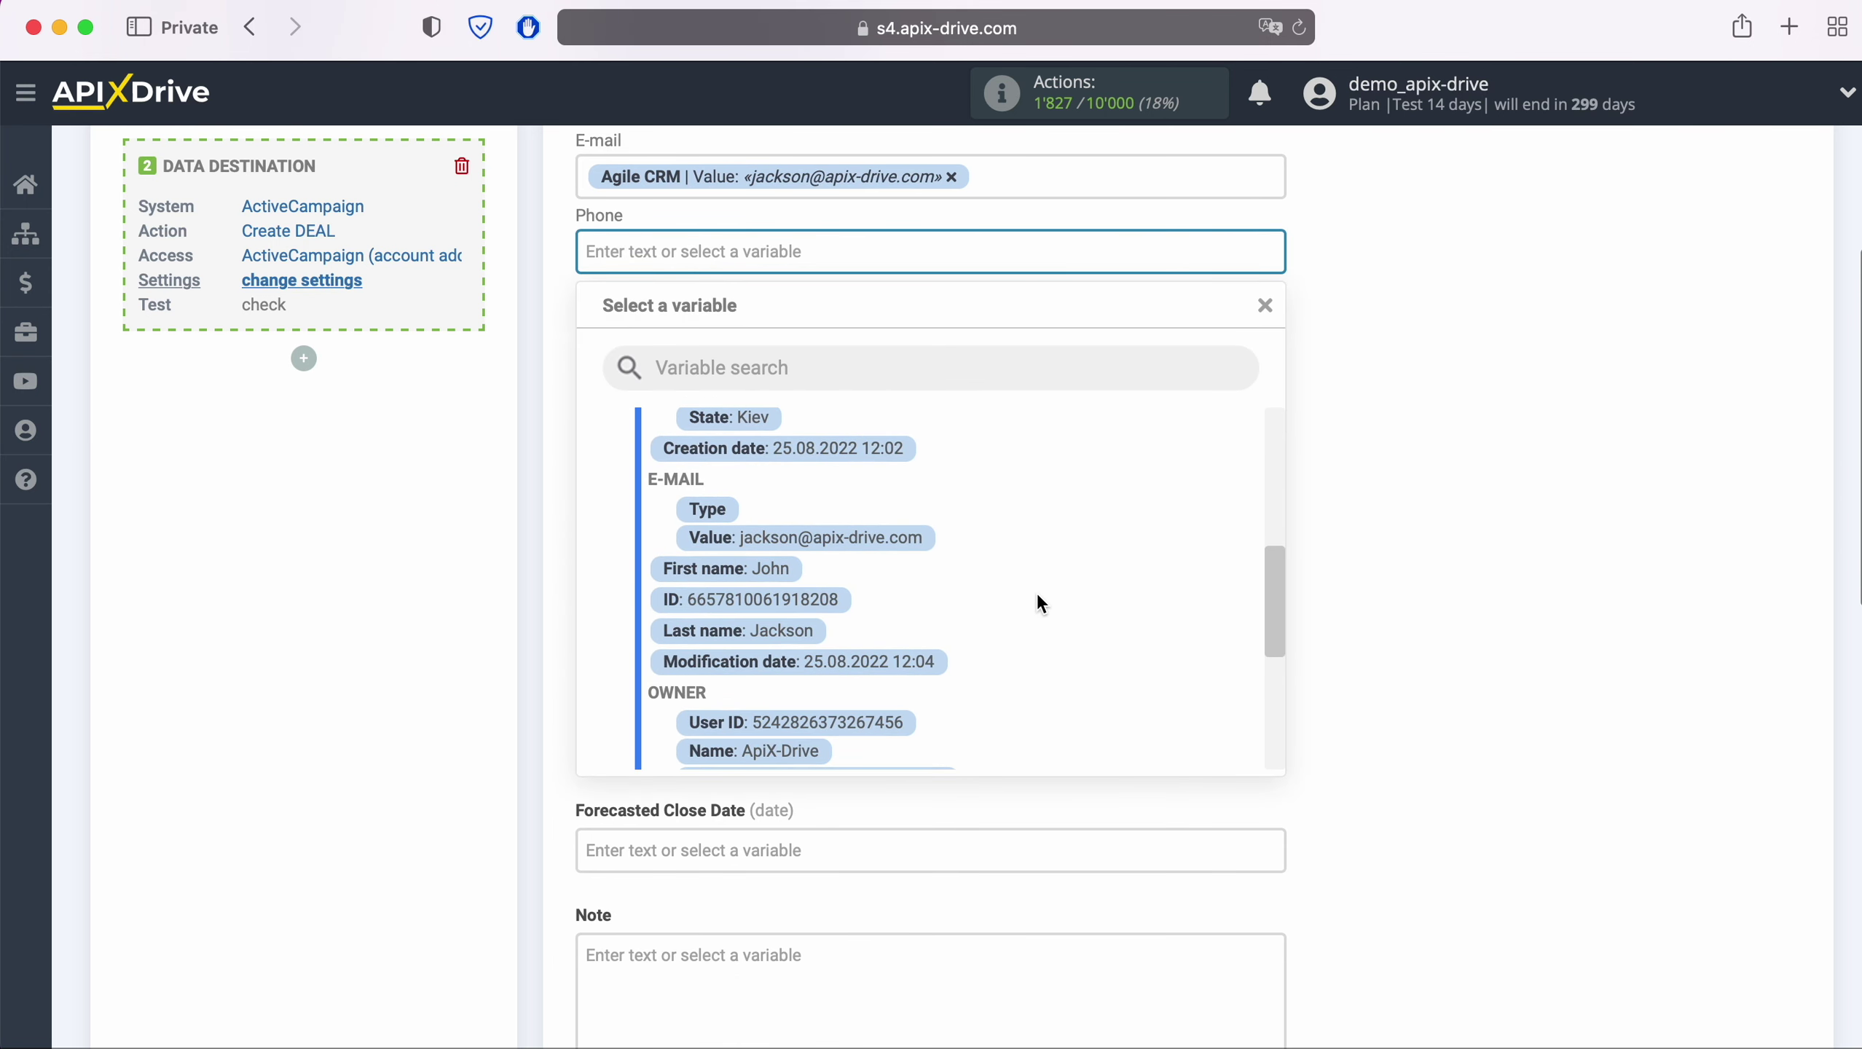
{"action": "scroll", "coordinate": [1037, 592], "scroll_direction": "down", "scroll_amount": 2}
{"action": "scroll", "coordinate": [1038, 592], "scroll_direction": "down", "scroll_amount": 2}
{"action": "left_click", "coordinate": [742, 668]}
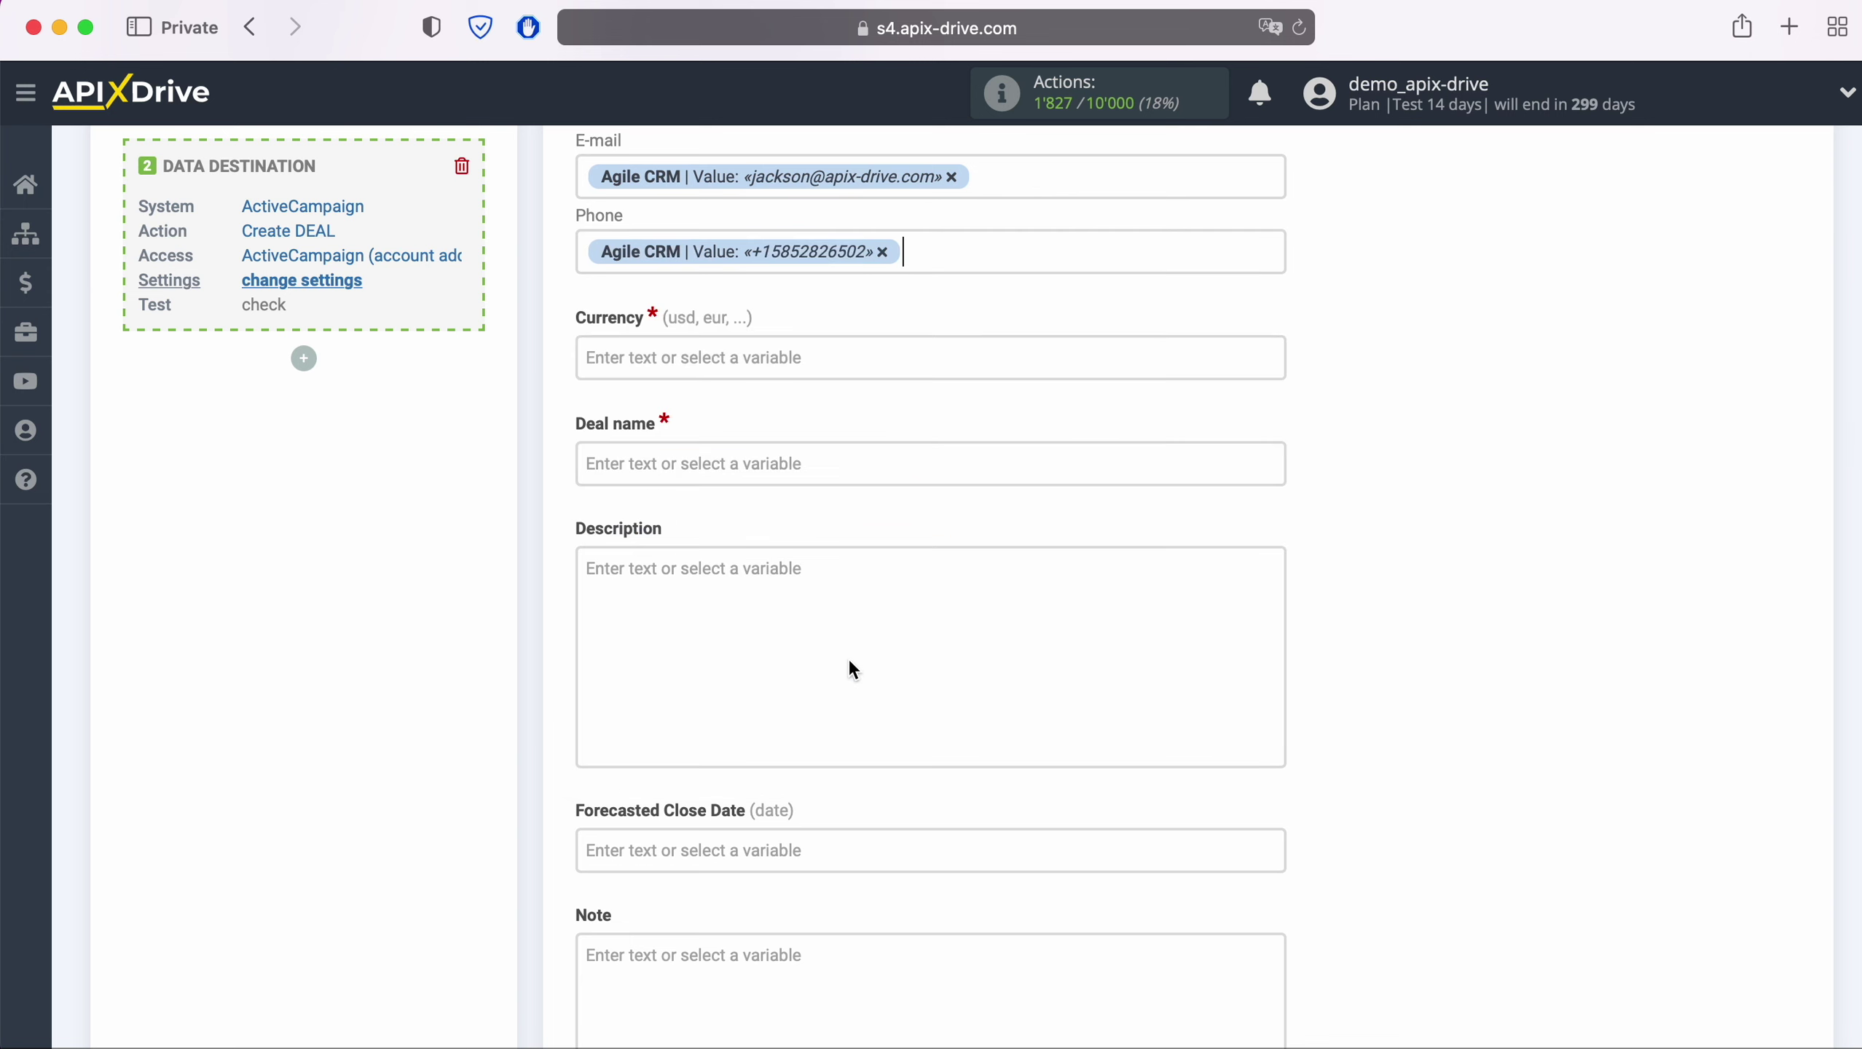
Set currency to usd, name the deal 'New CONTACT from AgileCRM' plus First/Last name, describe it 'Date' plus Creation date
{"action": "left_click", "coordinate": [716, 357]}
{"action": "scroll", "coordinate": [715, 356], "scroll_direction": "down", "scroll_amount": 1}
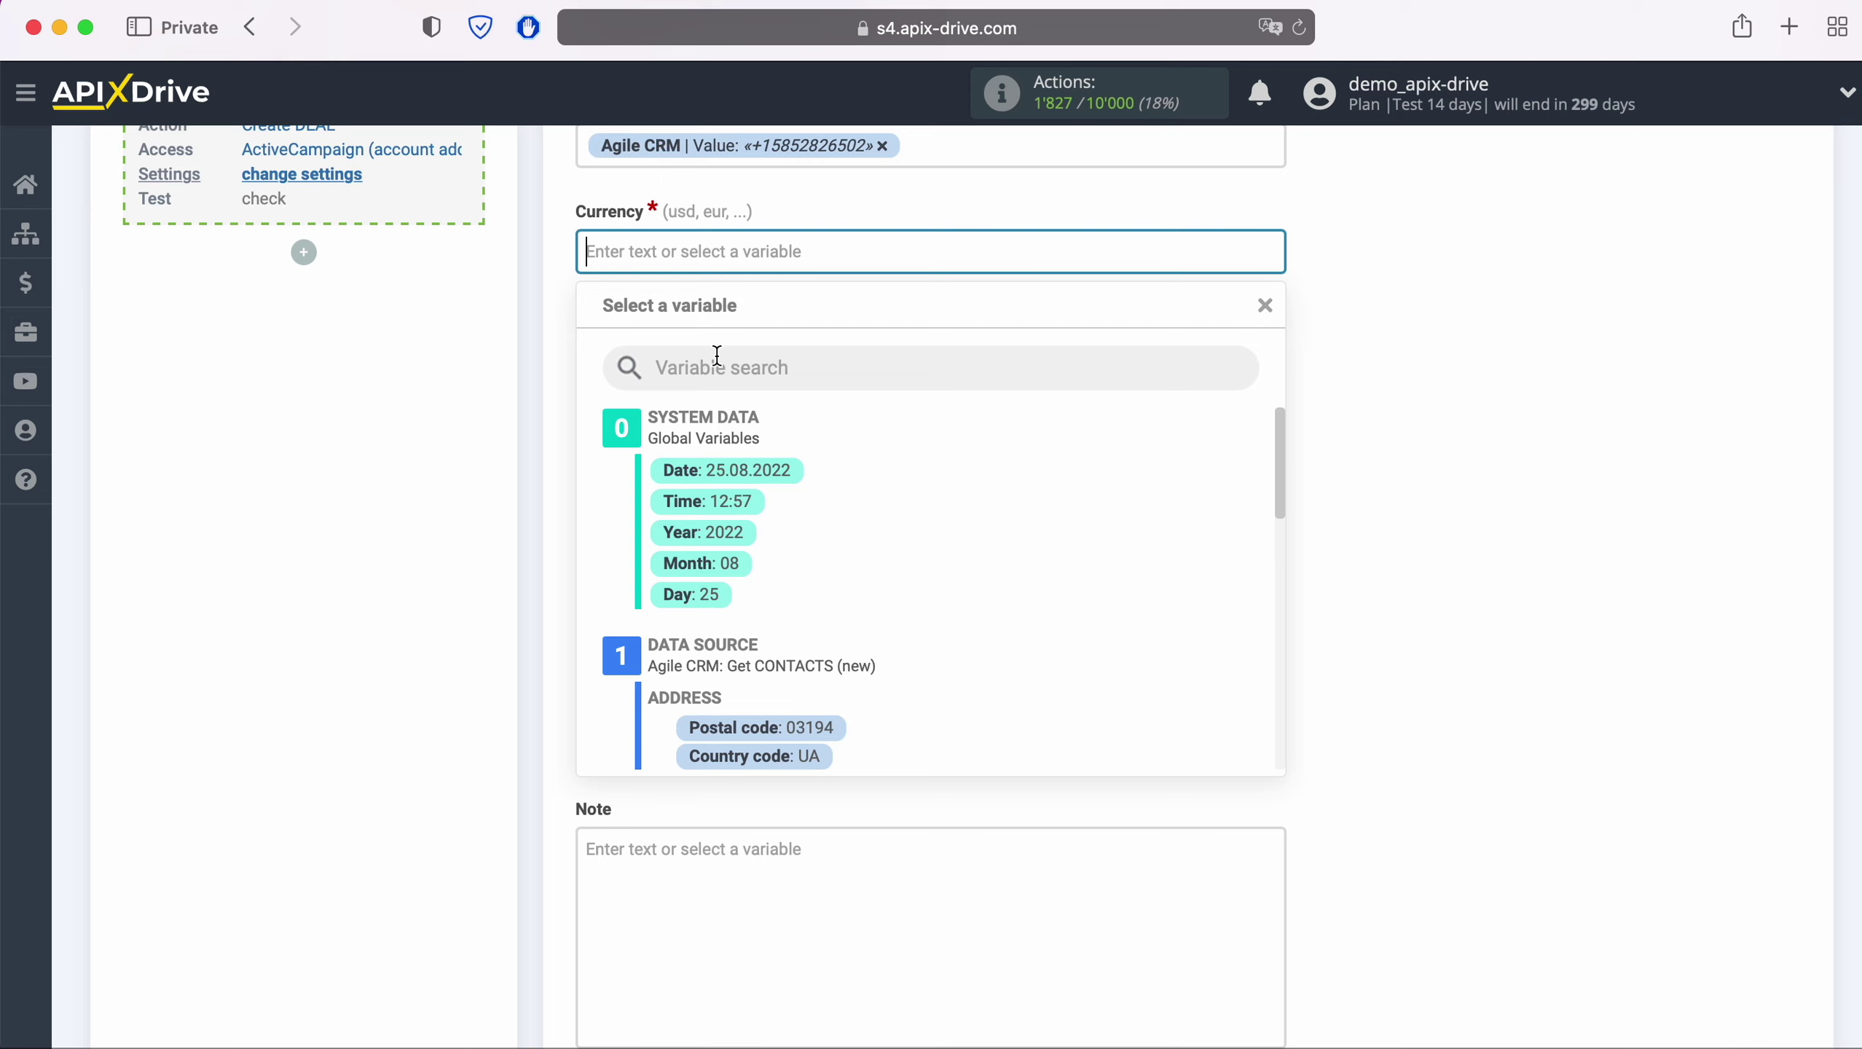
{"action": "type", "text": "usd"}
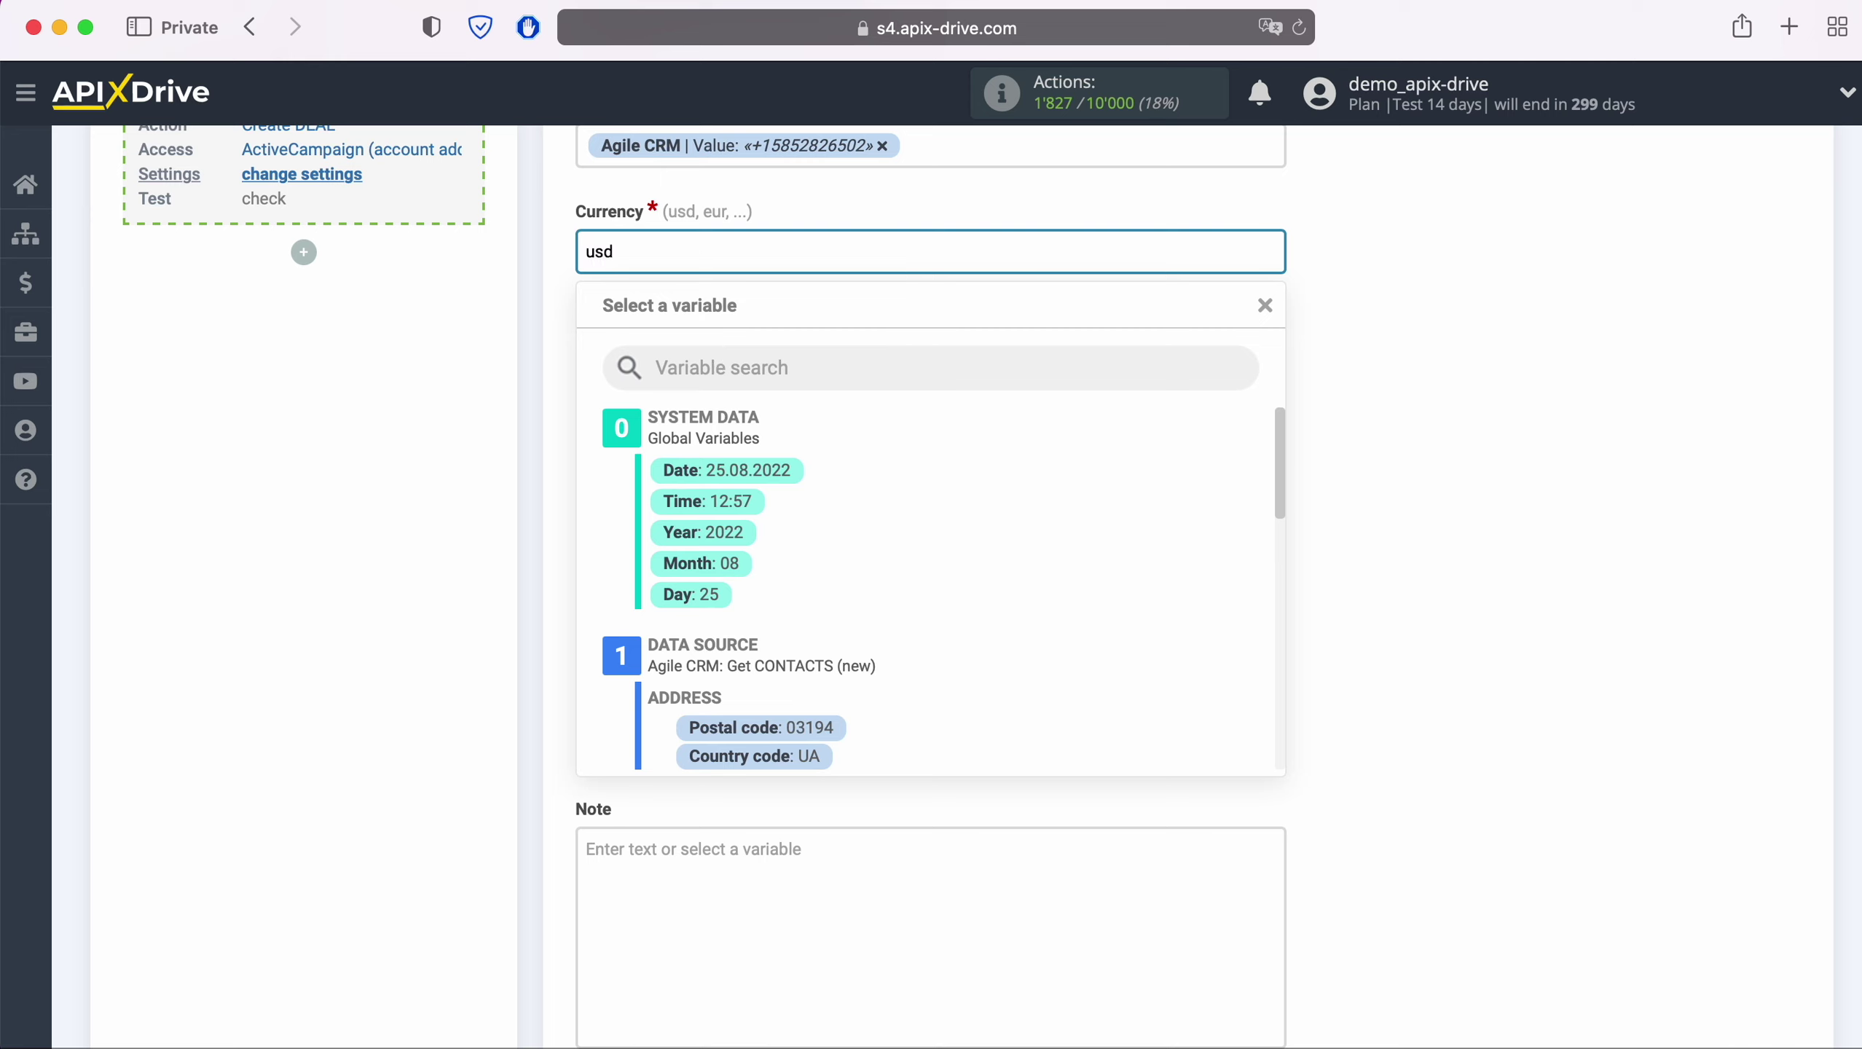
{"action": "left_click", "coordinate": [524, 411]}
{"action": "left_click", "coordinate": [640, 363]}
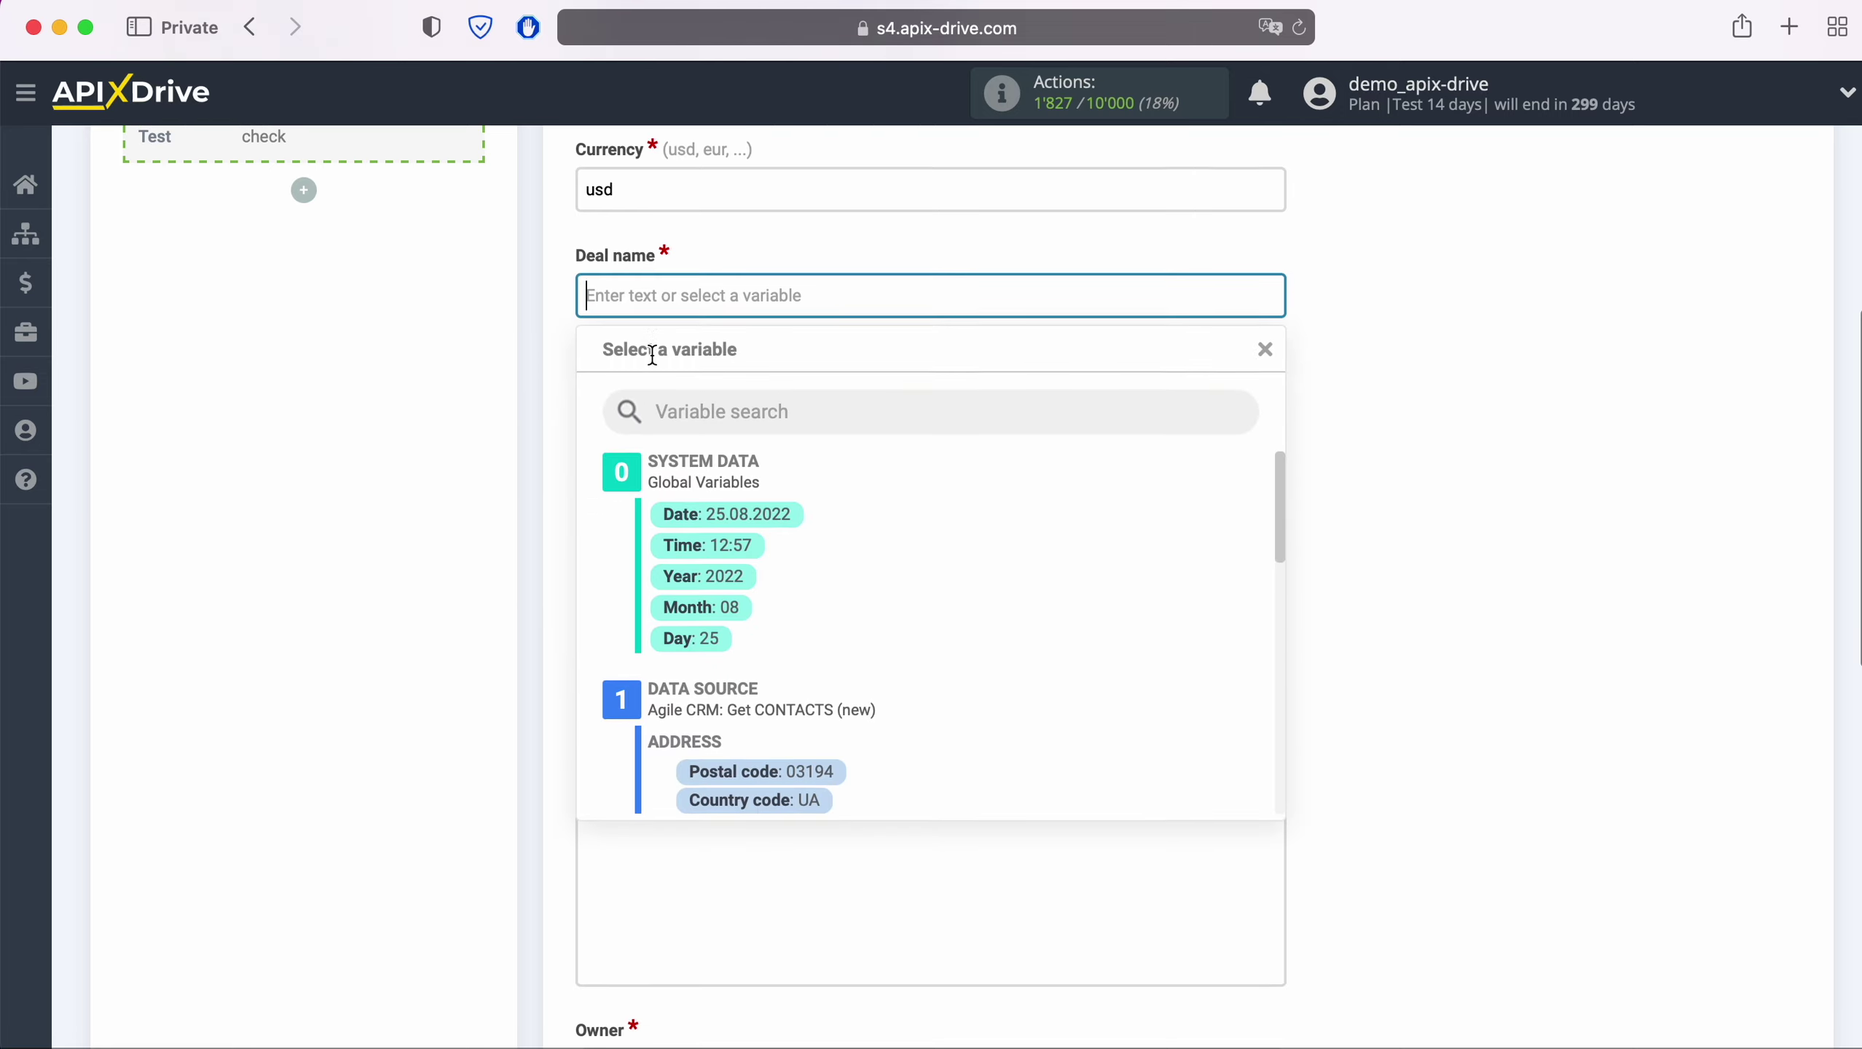
{"action": "type", "text": "New CONTA"}
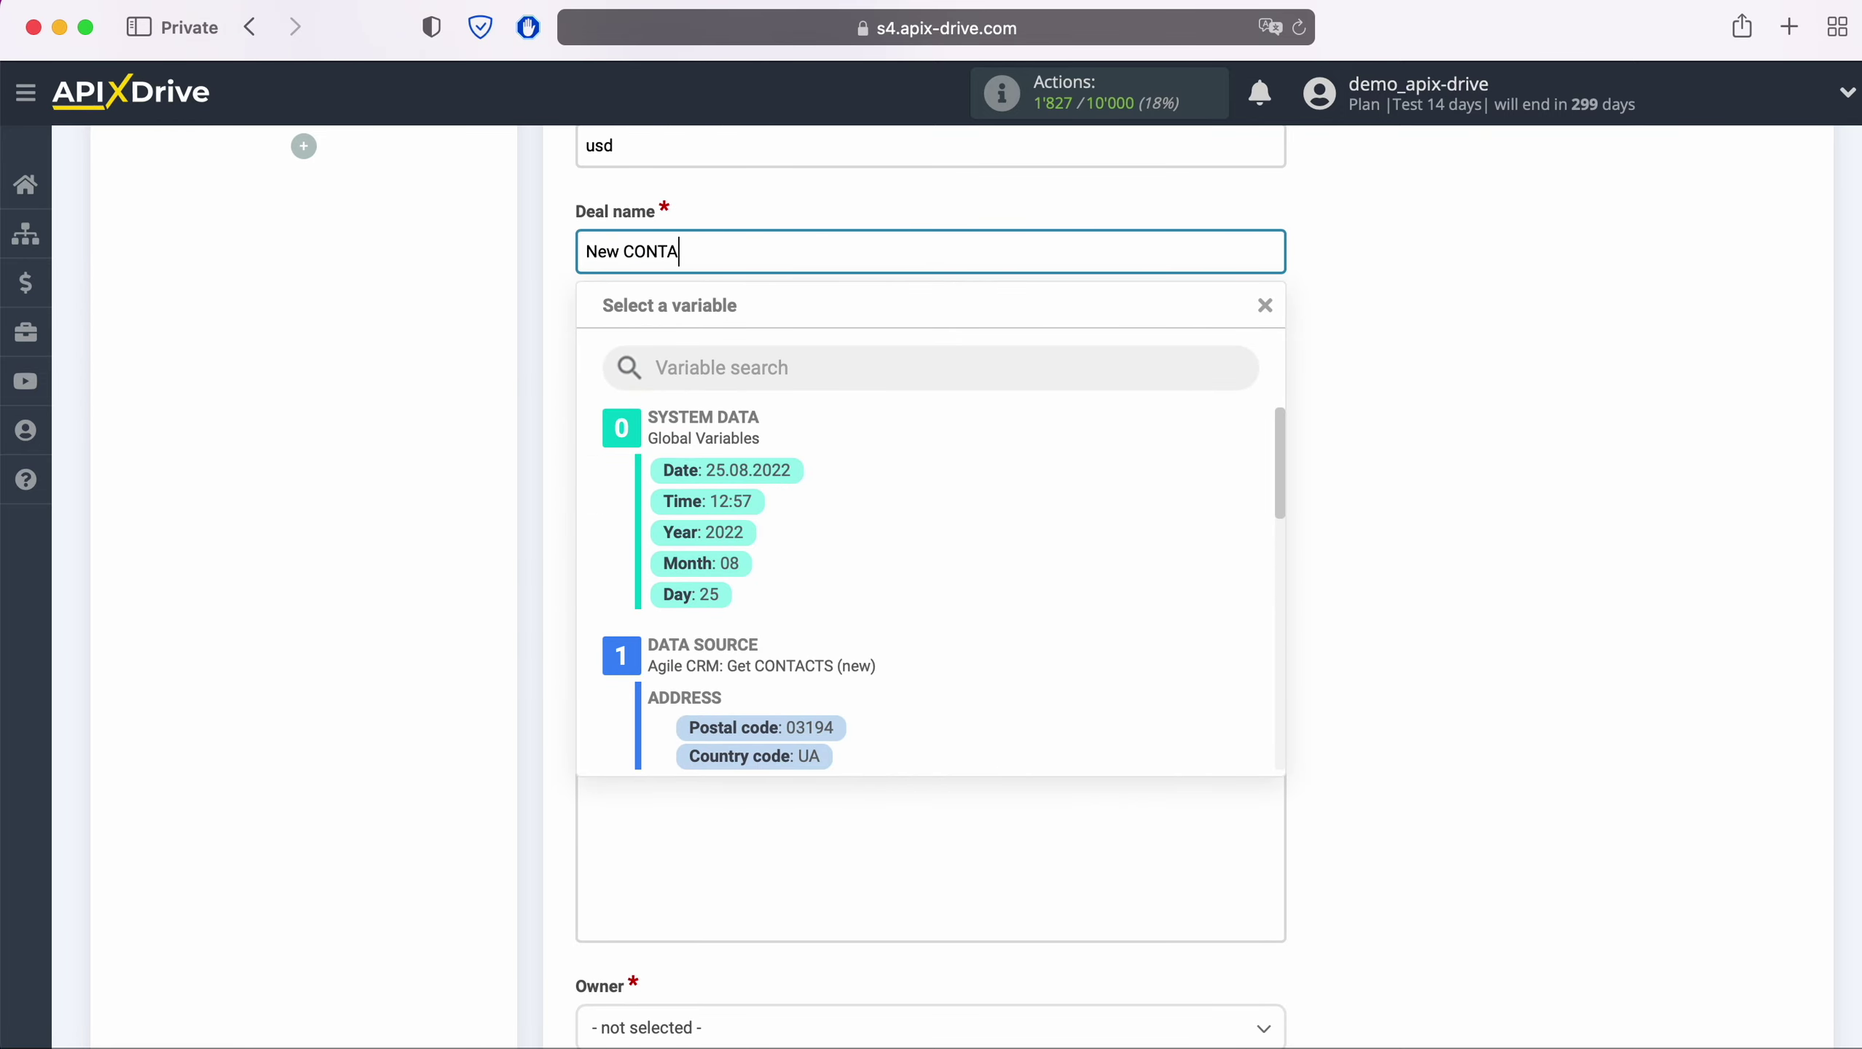
{"action": "type", "text": "CT from Agi"}
{"action": "type", "text": "leCRM"}
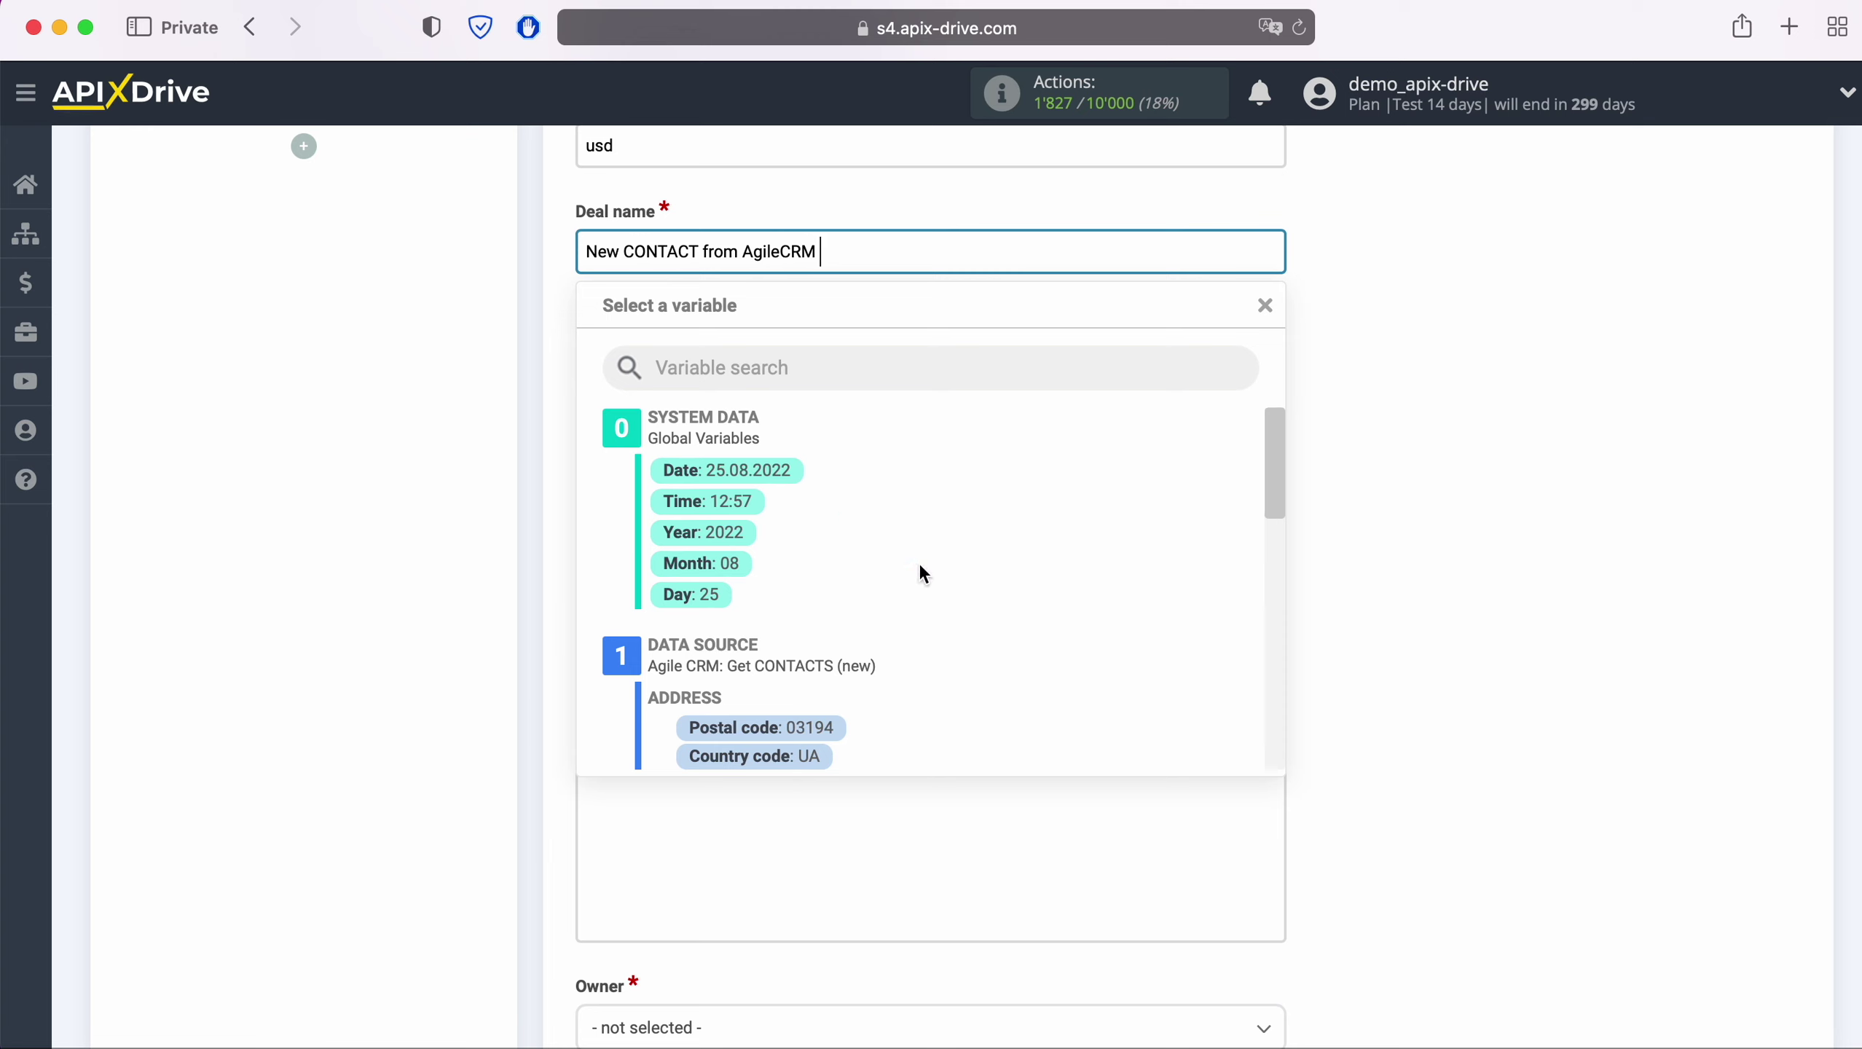
{"action": "scroll", "coordinate": [1024, 592], "scroll_direction": "down", "scroll_amount": 2}
{"action": "scroll", "coordinate": [1024, 592], "scroll_direction": "down", "scroll_amount": 2}
{"action": "scroll", "coordinate": [1025, 592], "scroll_direction": "down", "scroll_amount": 2}
{"action": "scroll", "coordinate": [1025, 592], "scroll_direction": "down", "scroll_amount": 2}
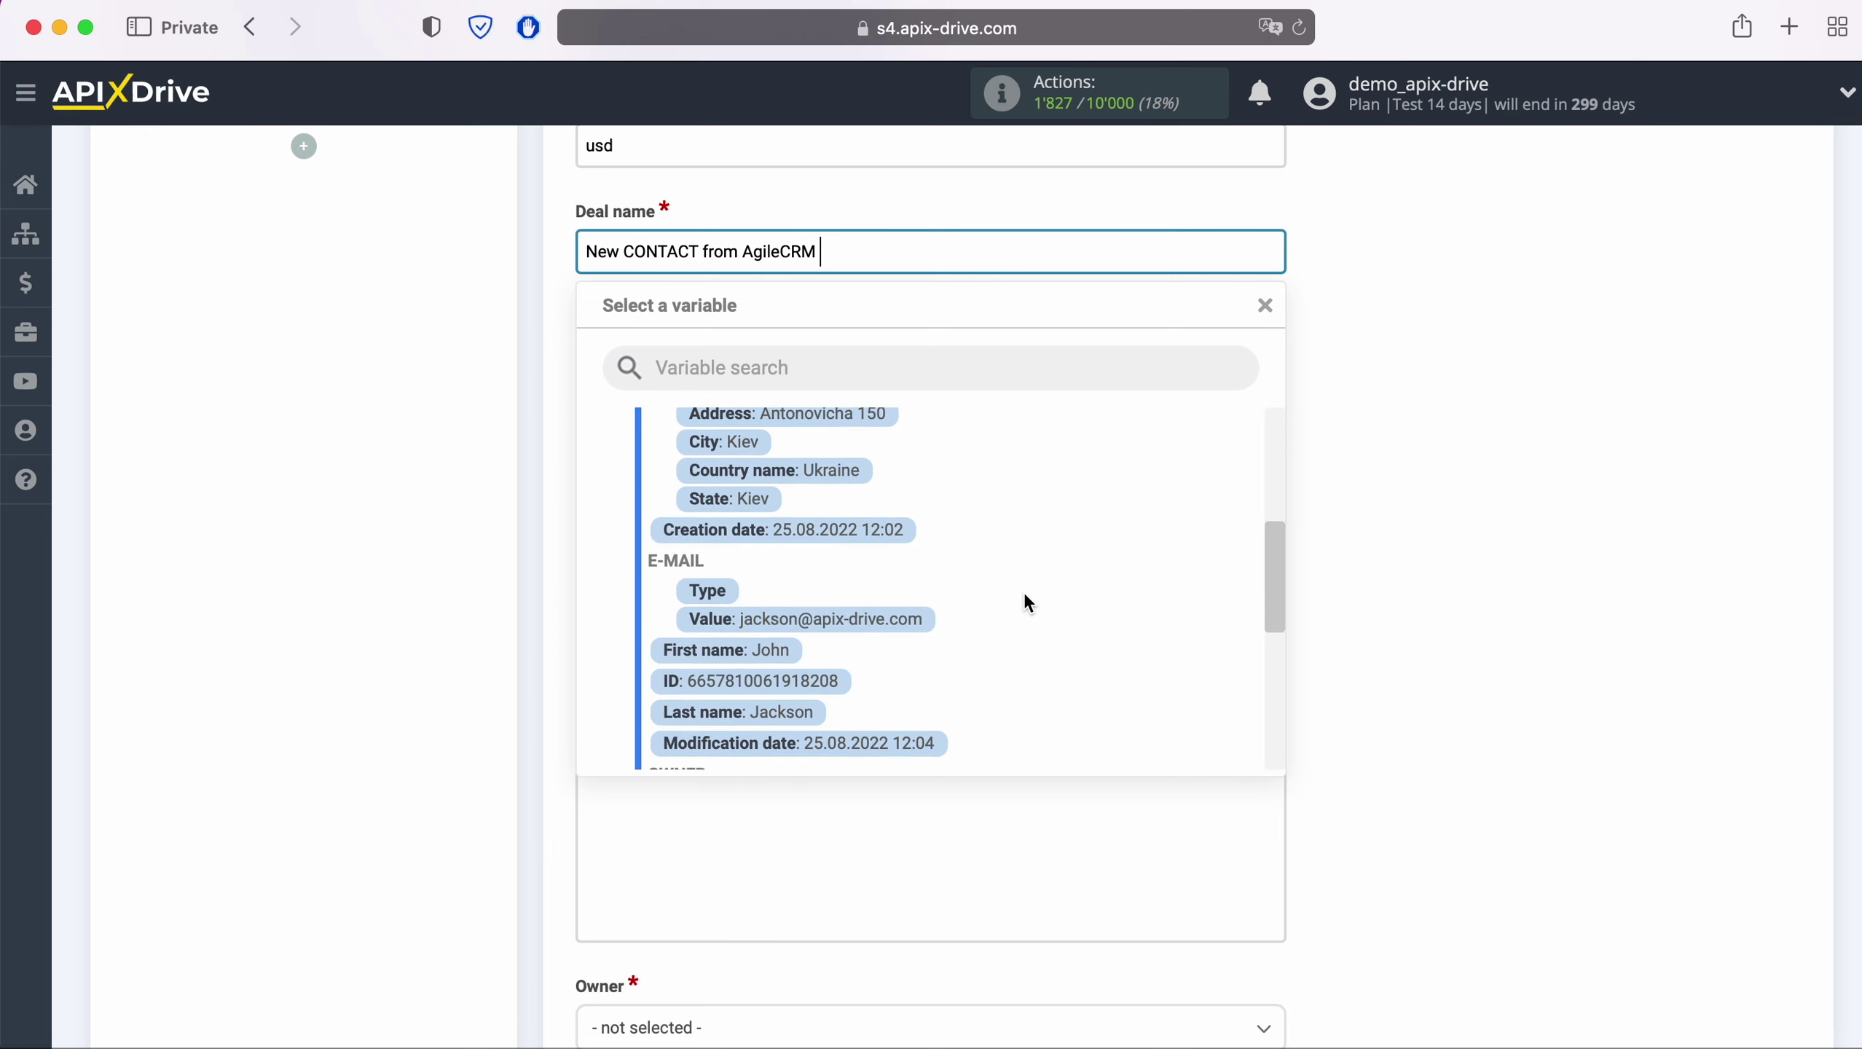
{"action": "left_click", "coordinate": [727, 650]}
{"action": "left_click", "coordinate": [1178, 251]}
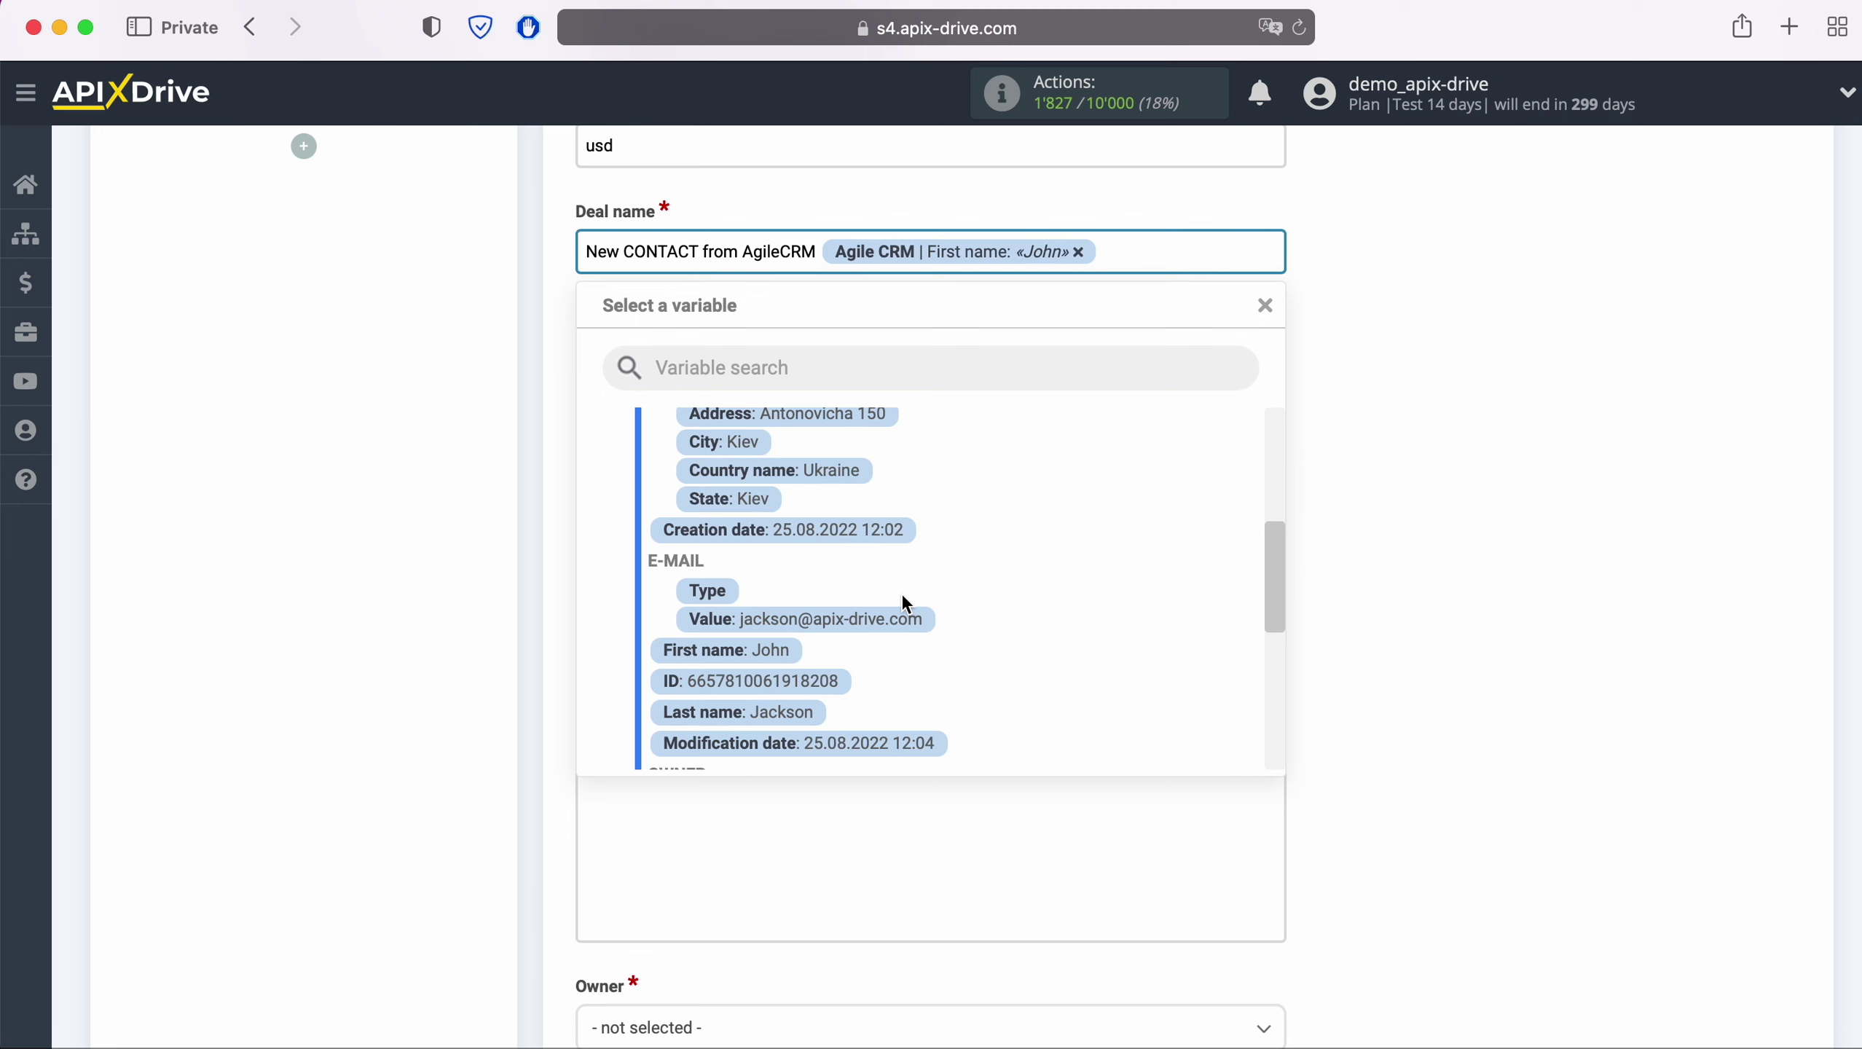
{"action": "left_click", "coordinate": [775, 710]}
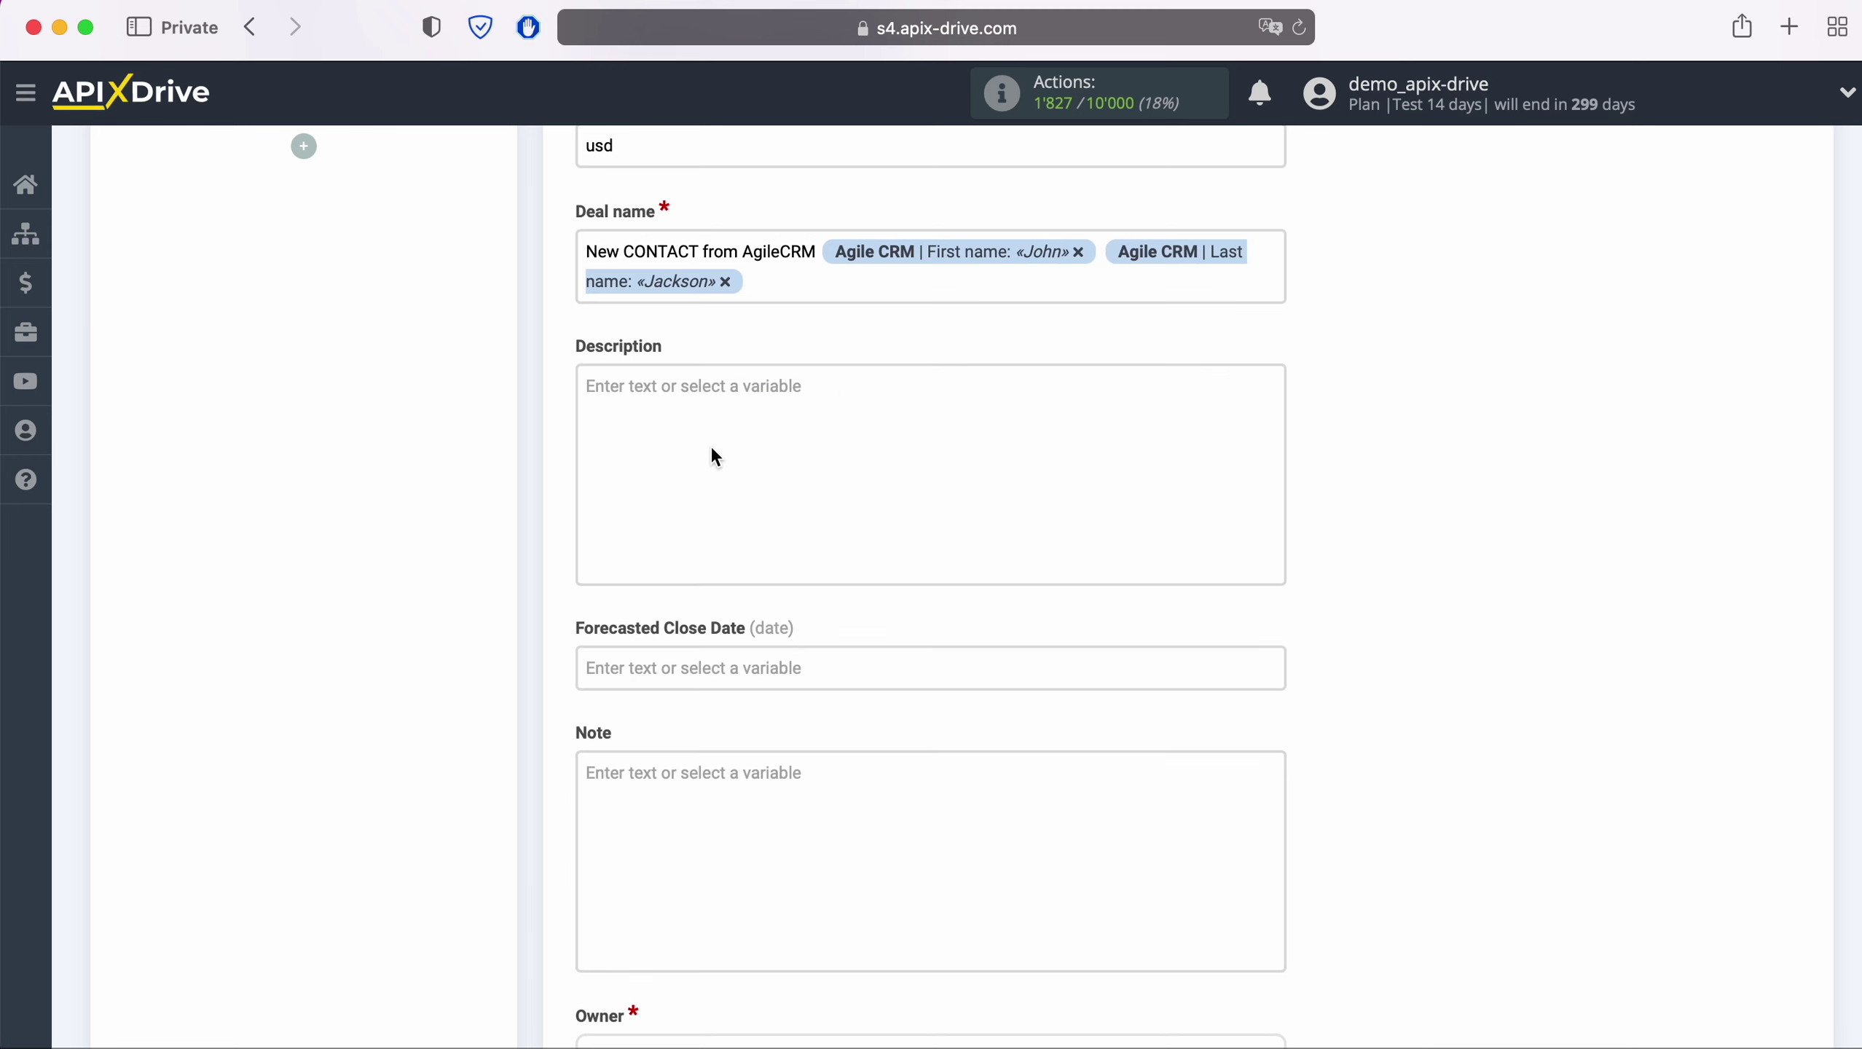
{"action": "scroll", "coordinate": [710, 443], "scroll_direction": "down", "scroll_amount": 1}
{"action": "left_click", "coordinate": [714, 362]}
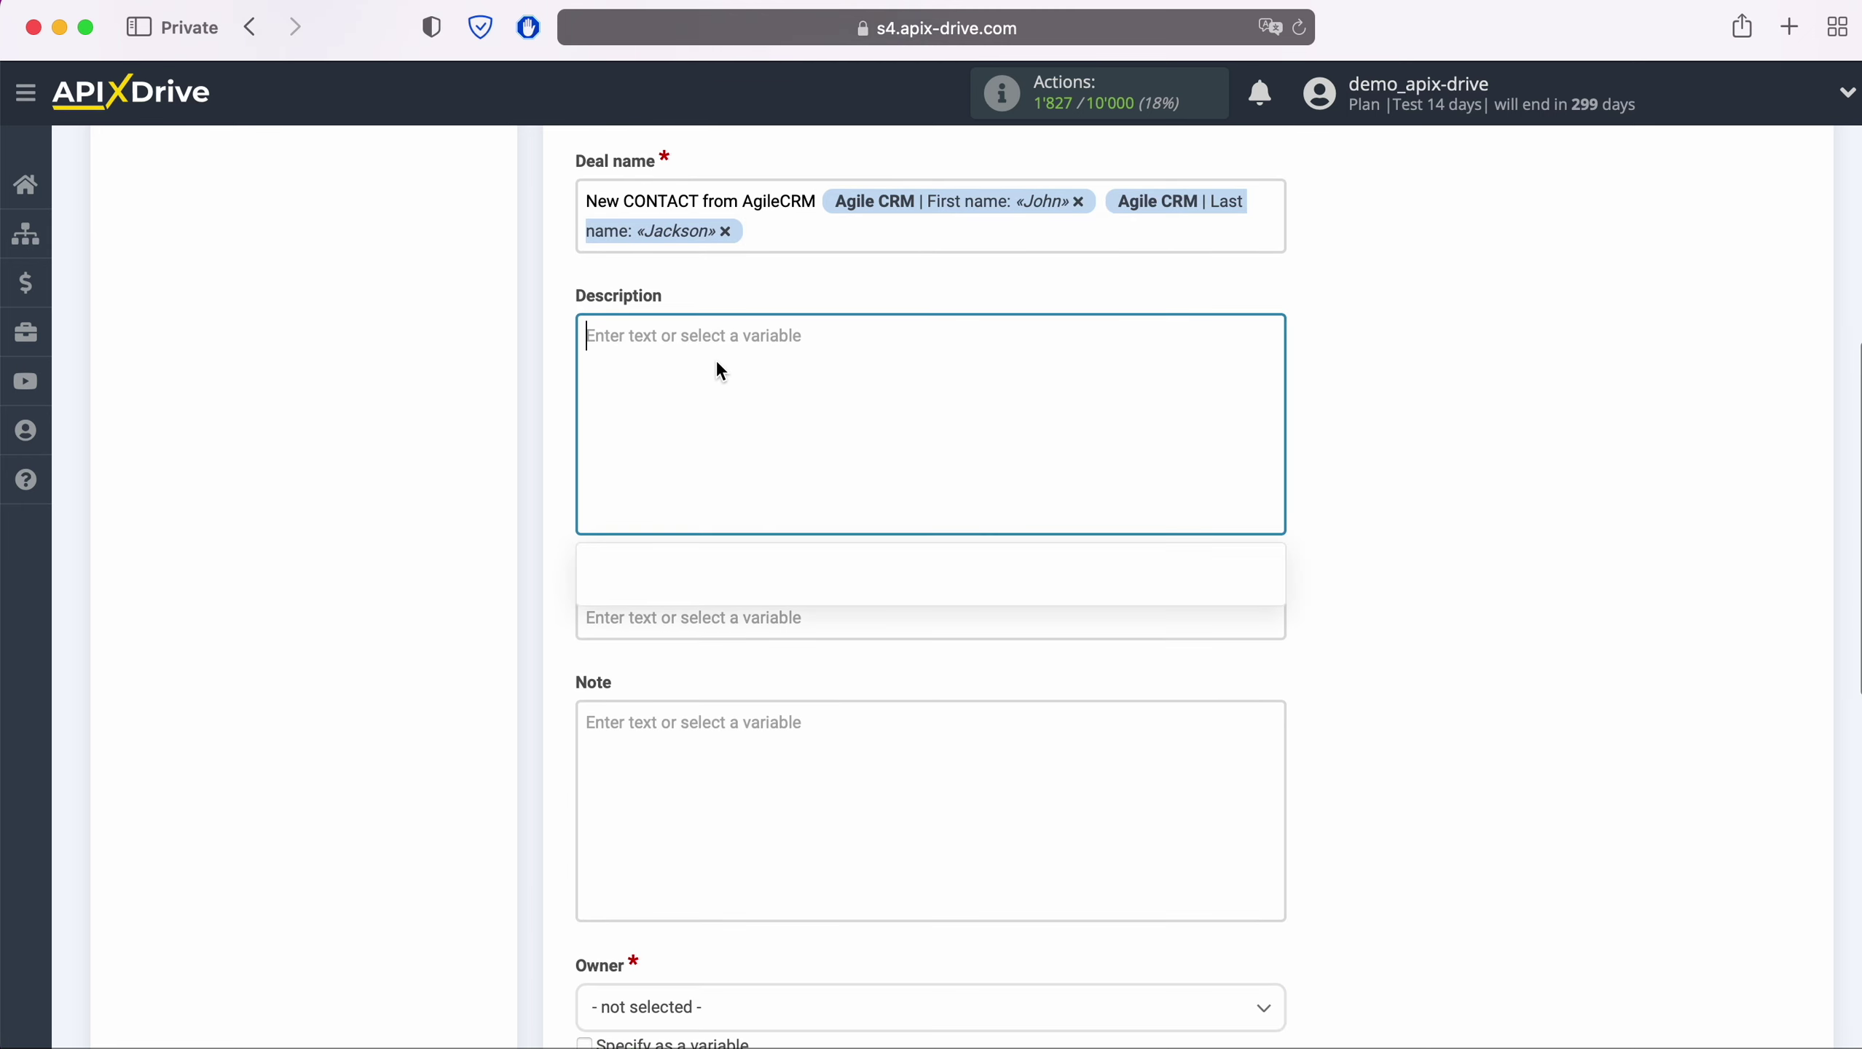
{"action": "type", "text": "Date"}
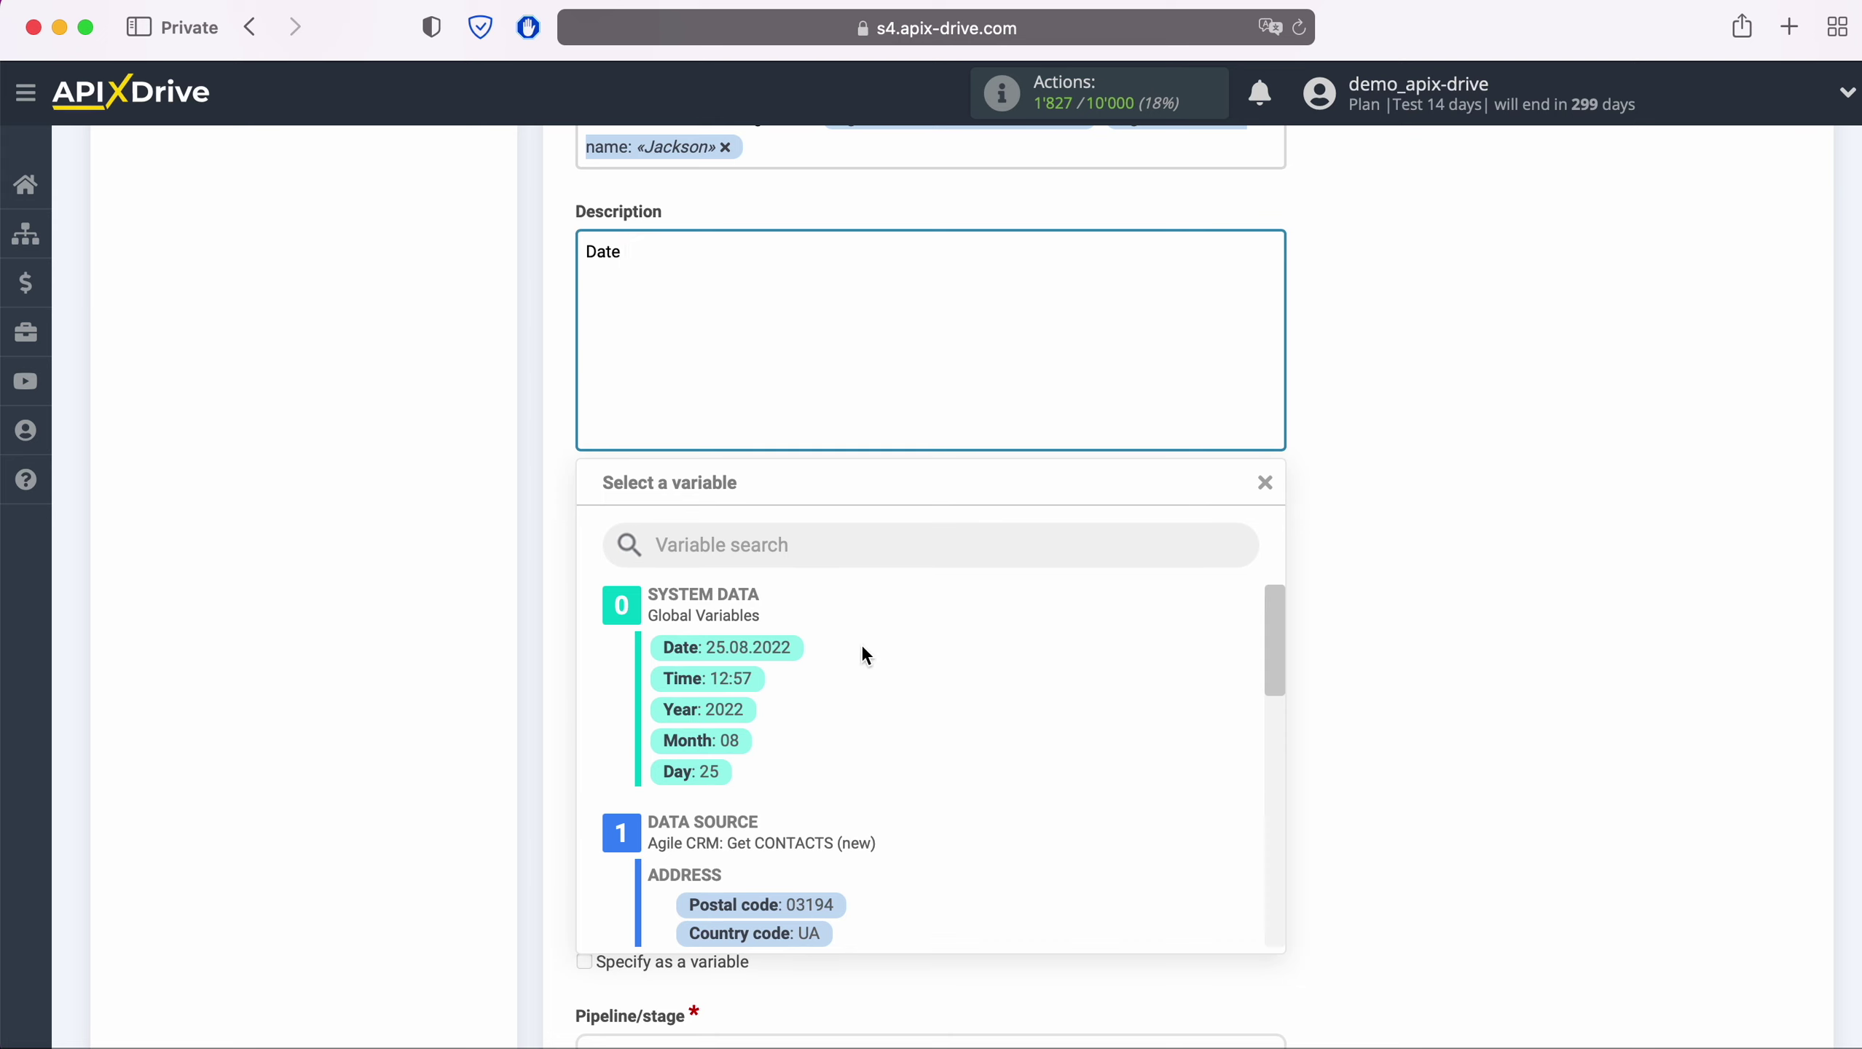
{"action": "scroll", "coordinate": [981, 699], "scroll_direction": "down", "scroll_amount": 2}
{"action": "scroll", "coordinate": [981, 699], "scroll_direction": "down", "scroll_amount": 2}
{"action": "scroll", "coordinate": [981, 698], "scroll_direction": "down", "scroll_amount": 1}
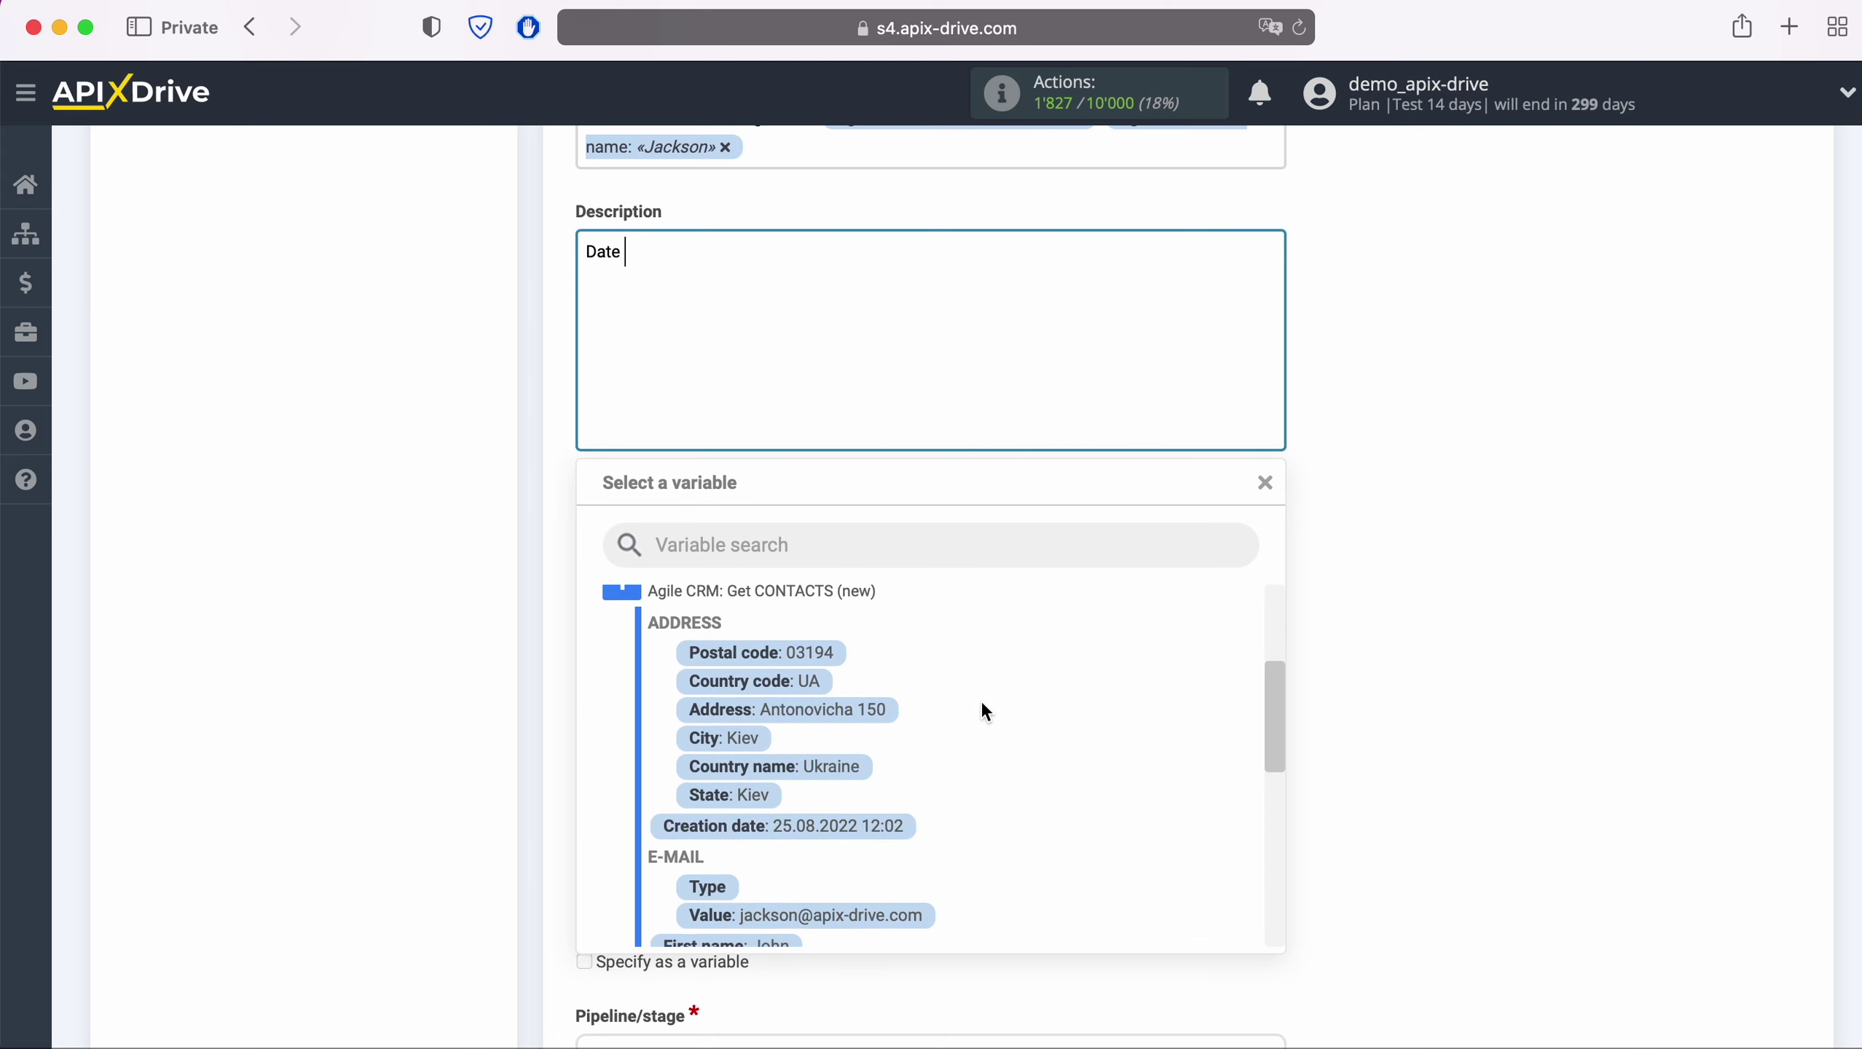
{"action": "left_click", "coordinate": [891, 823]}
{"action": "scroll", "coordinate": [929, 703], "scroll_direction": "down", "scroll_amount": 3}
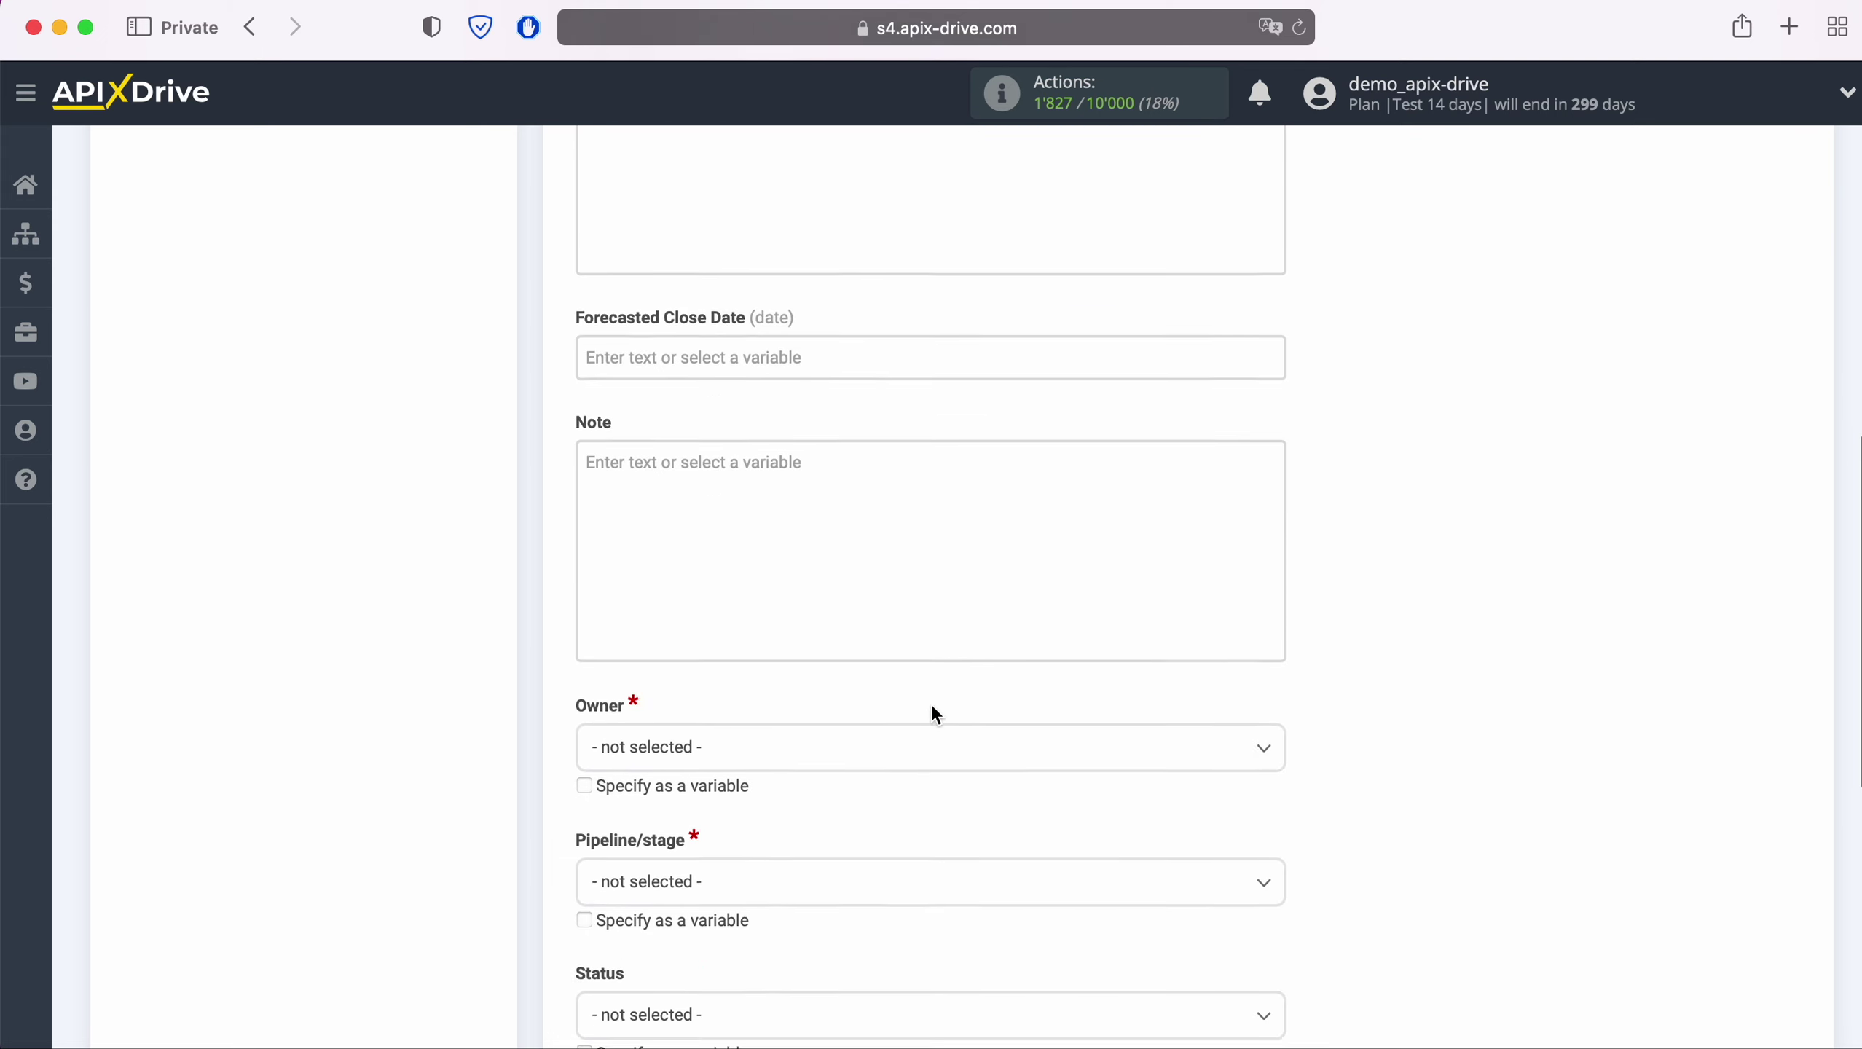
{"action": "scroll", "coordinate": [931, 712], "scroll_direction": "down", "scroll_amount": 1}
{"action": "scroll", "coordinate": [931, 712], "scroll_direction": "down", "scroll_amount": 2}
{"action": "scroll", "coordinate": [931, 712], "scroll_direction": "down", "scroll_amount": 2}
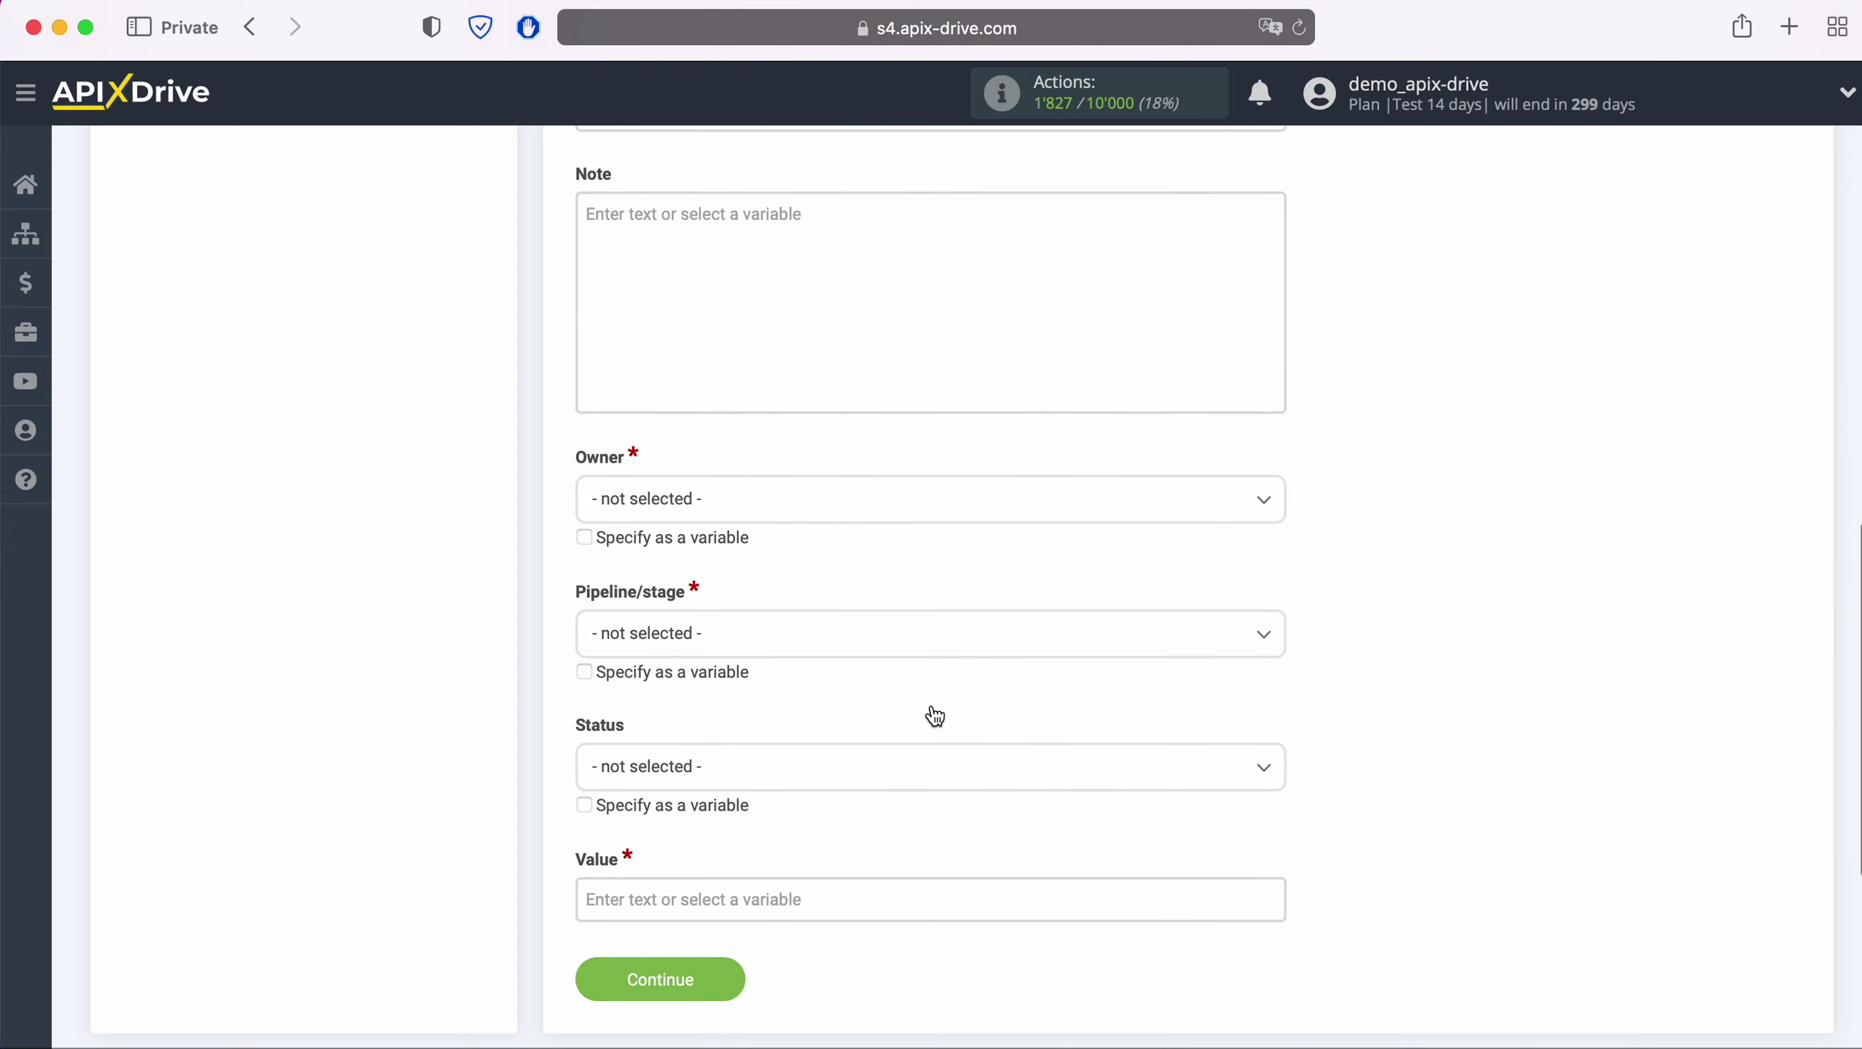
Set owner admin(apixdrive), stage ApiX-Drive: To Contact, status Open and deal value 100
{"action": "left_click", "coordinate": [811, 499]}
{"action": "left_click", "coordinate": [670, 632]}
{"action": "left_click", "coordinate": [739, 635]}
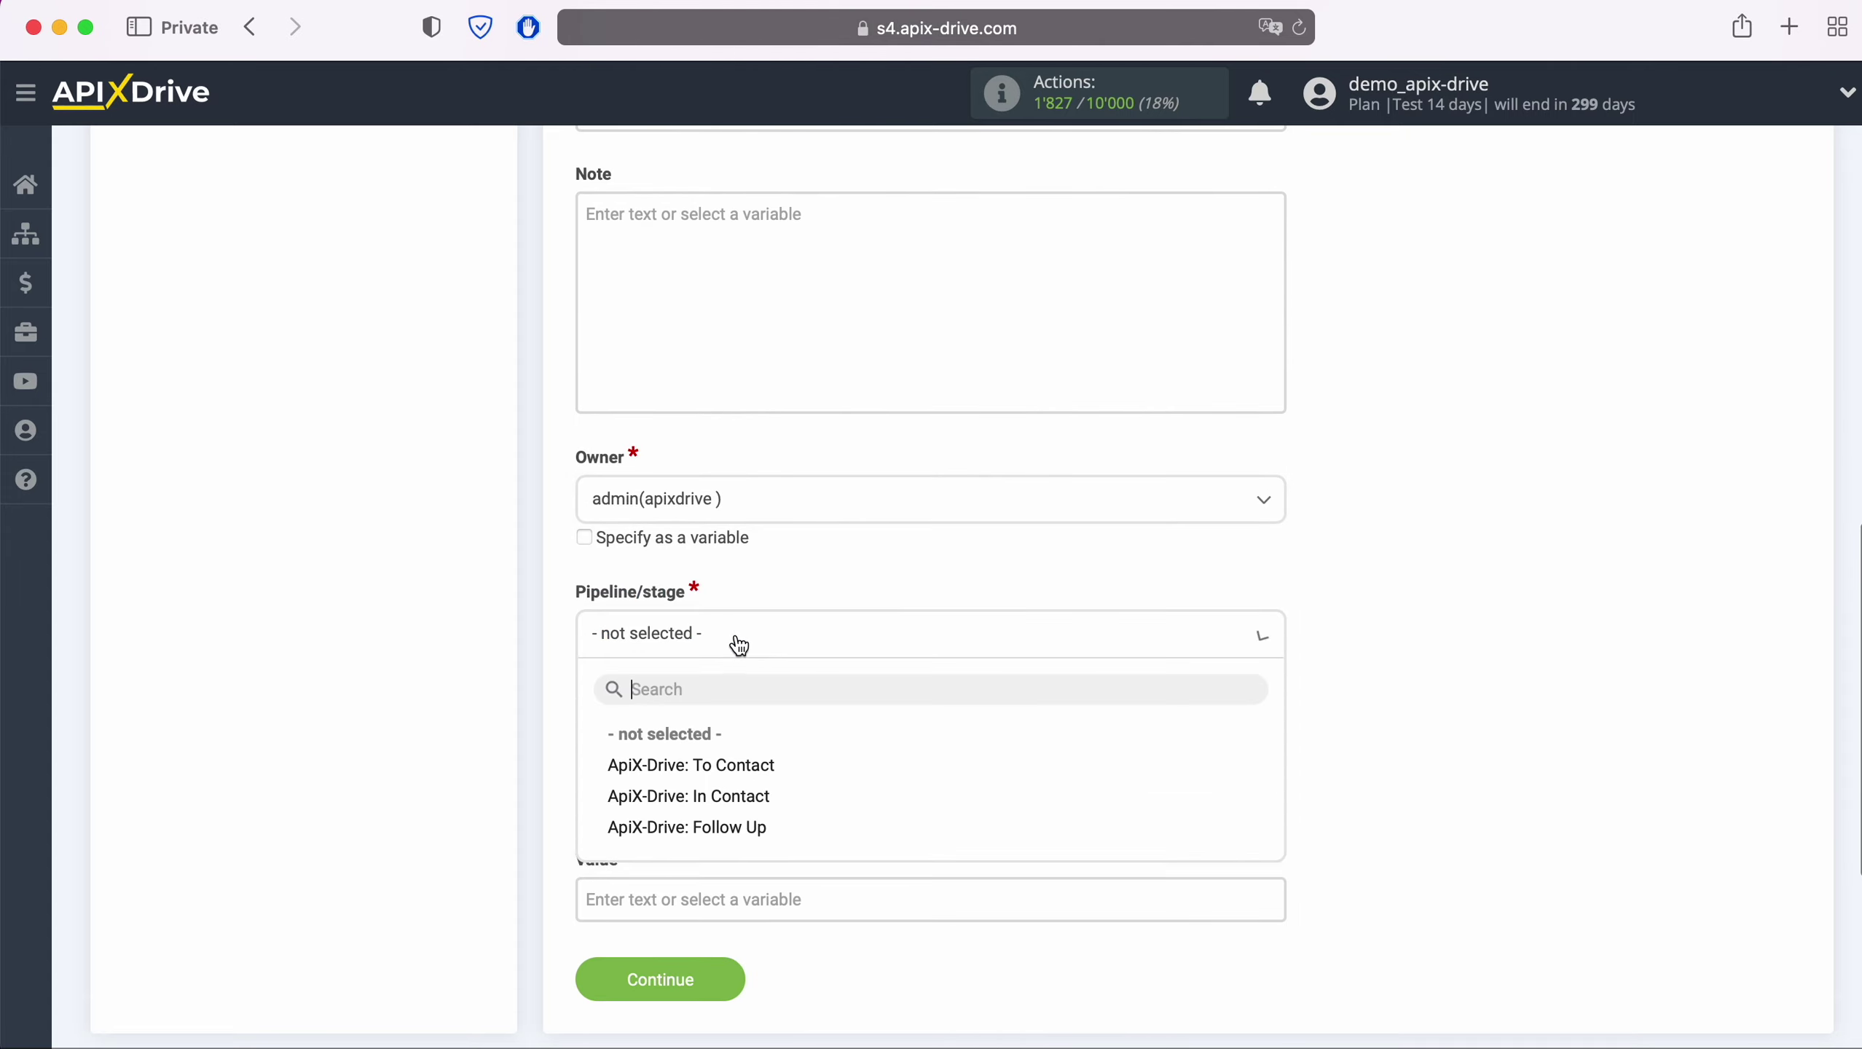
{"action": "left_click", "coordinate": [691, 765]}
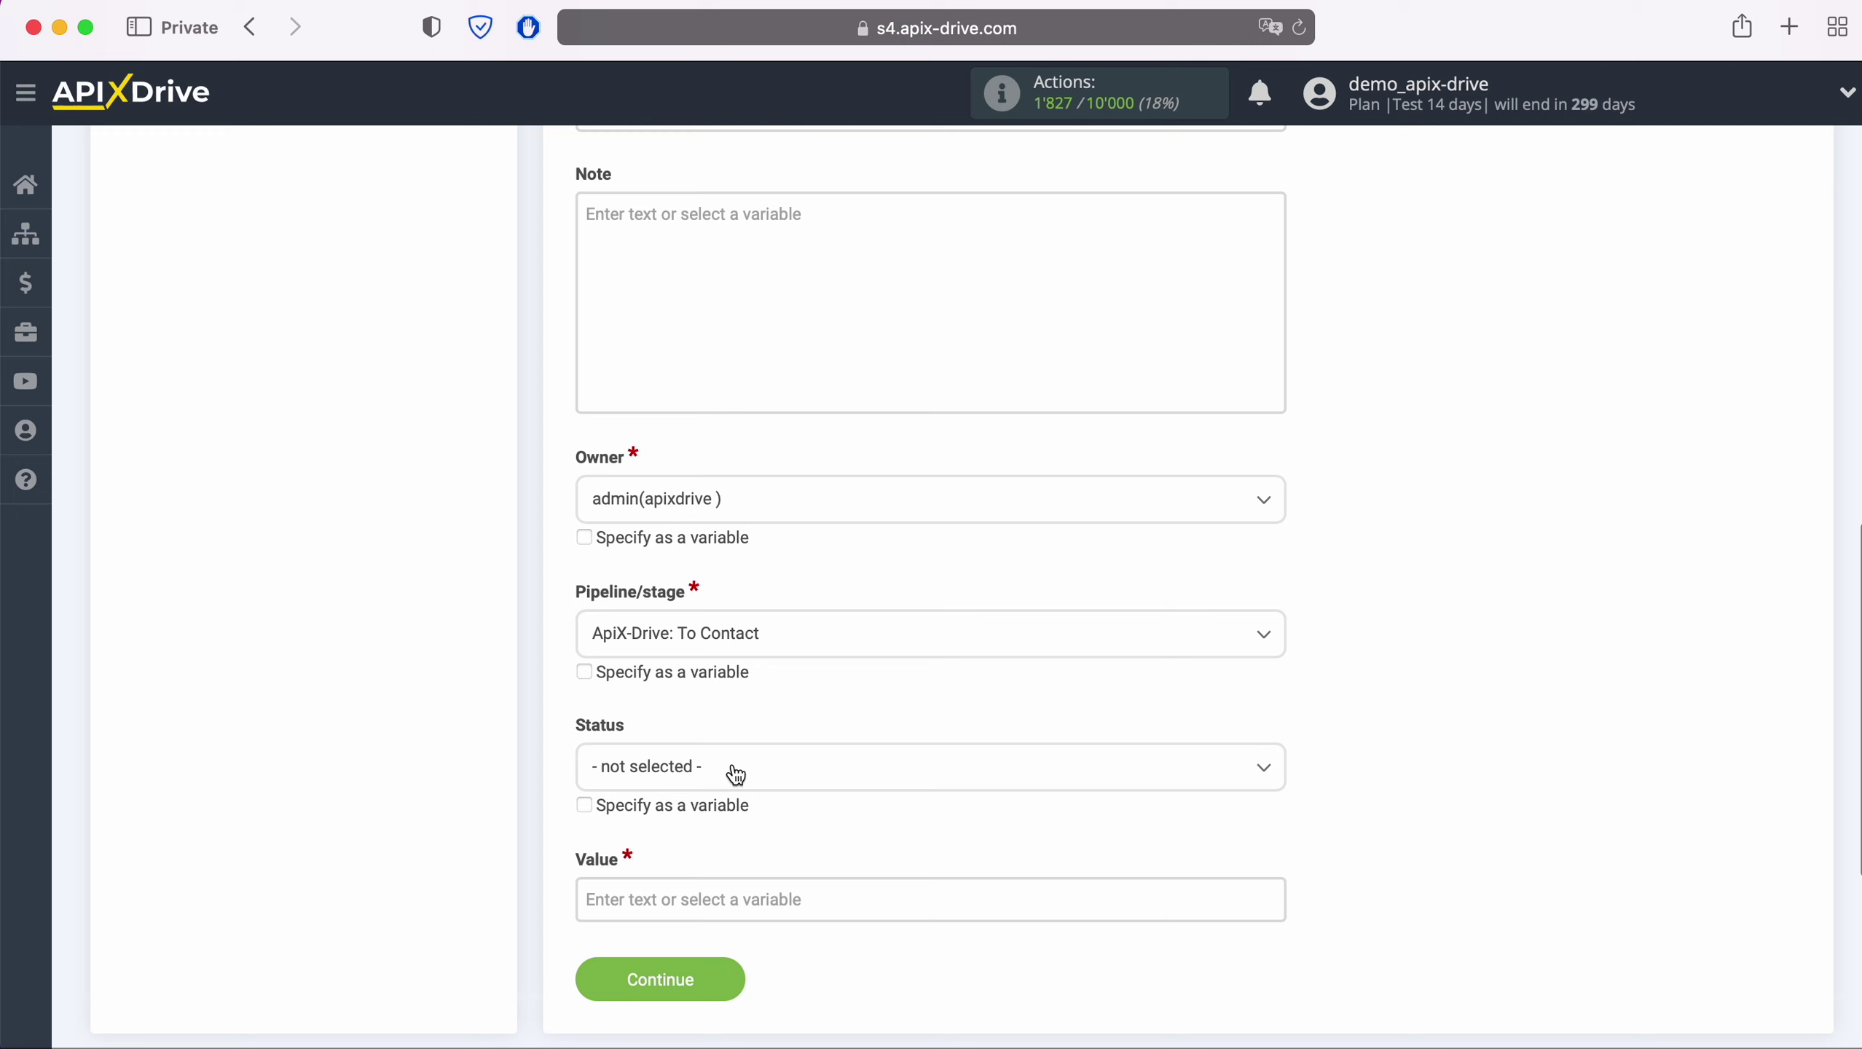
{"action": "left_click", "coordinate": [735, 773]}
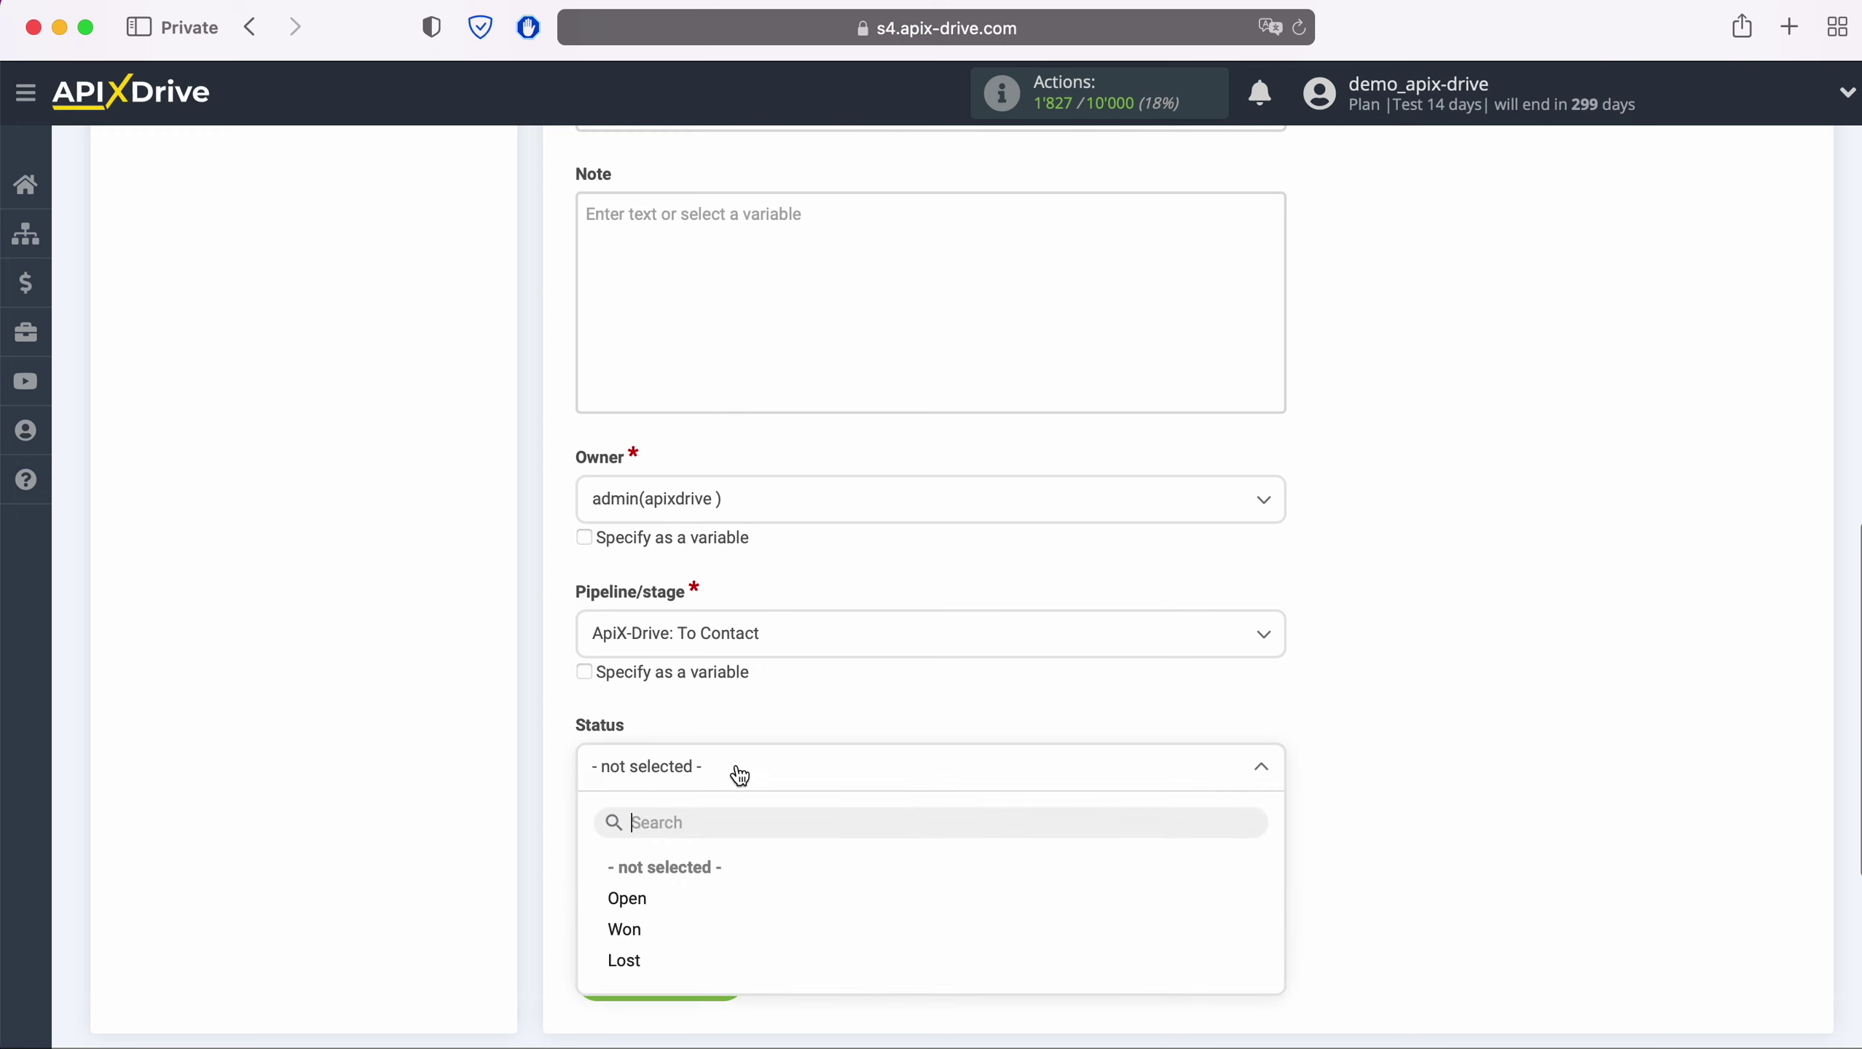
{"action": "left_click", "coordinate": [630, 900]}
{"action": "left_click", "coordinate": [645, 898]}
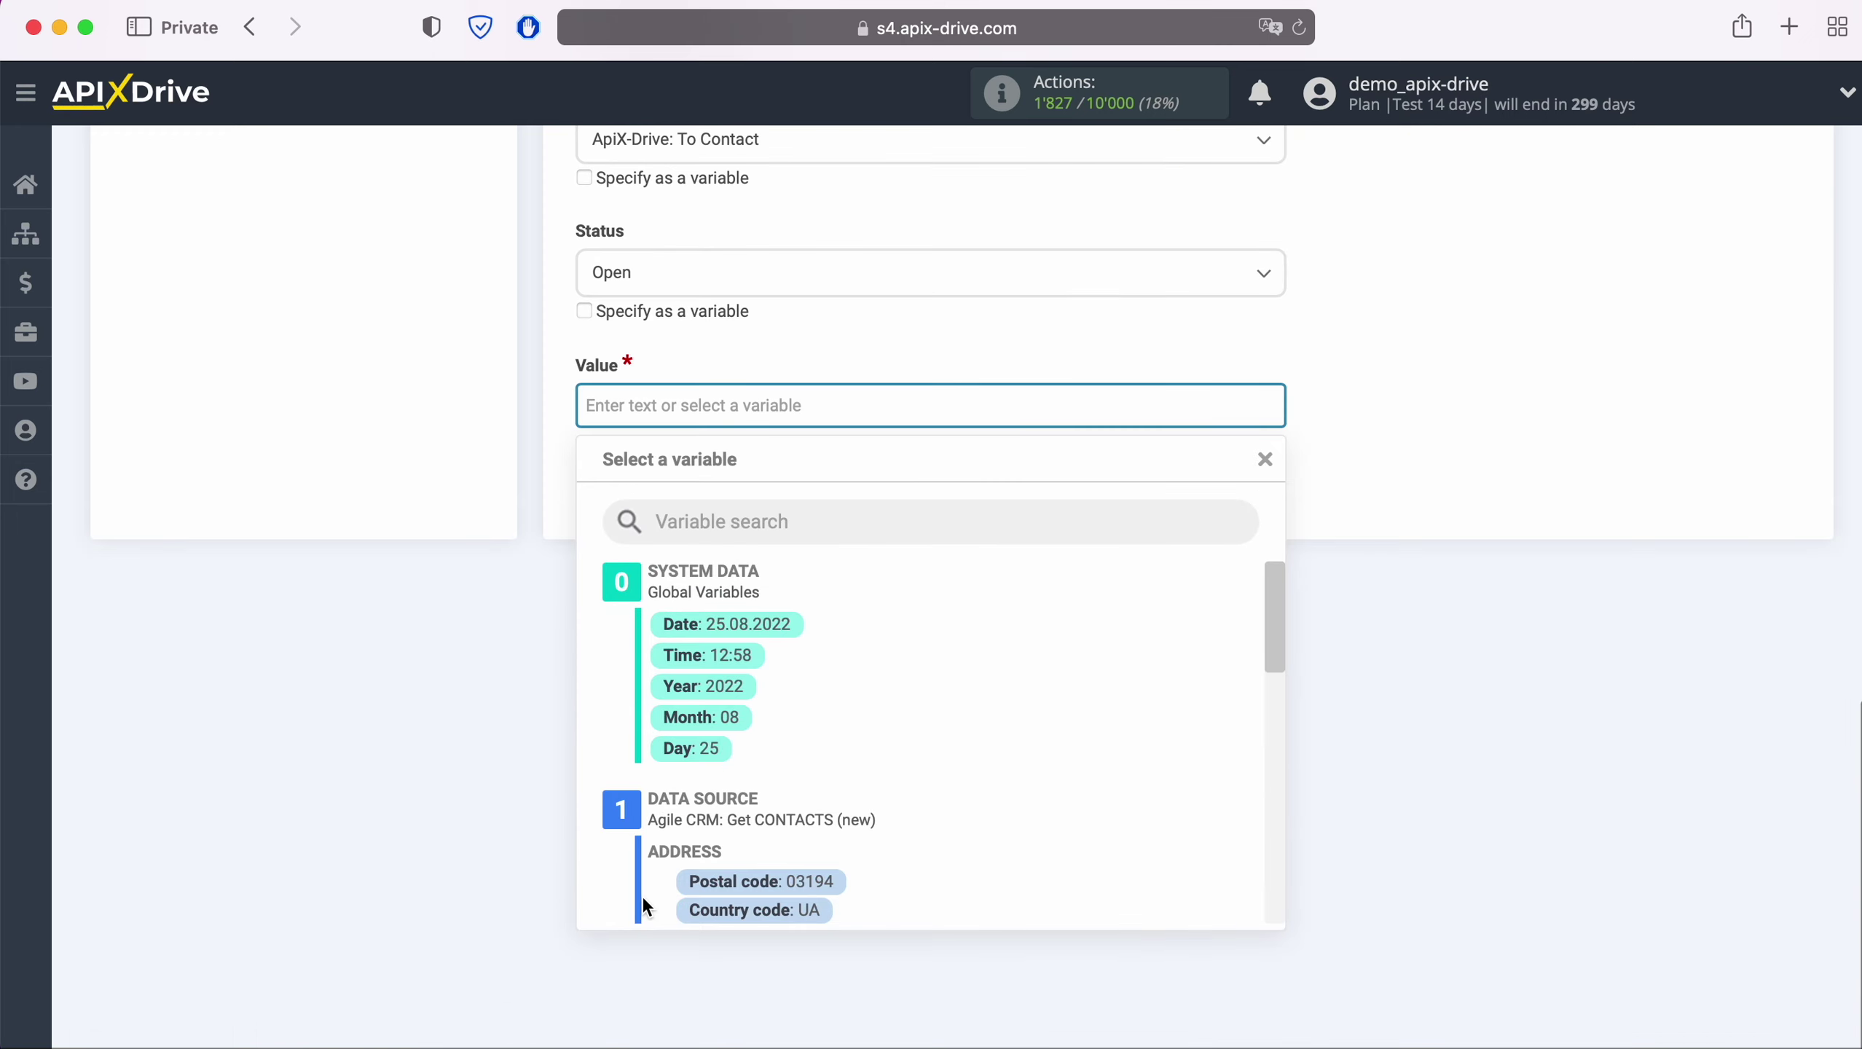
{"action": "type", "text": "100"}
{"action": "left_click", "coordinate": [472, 726]}
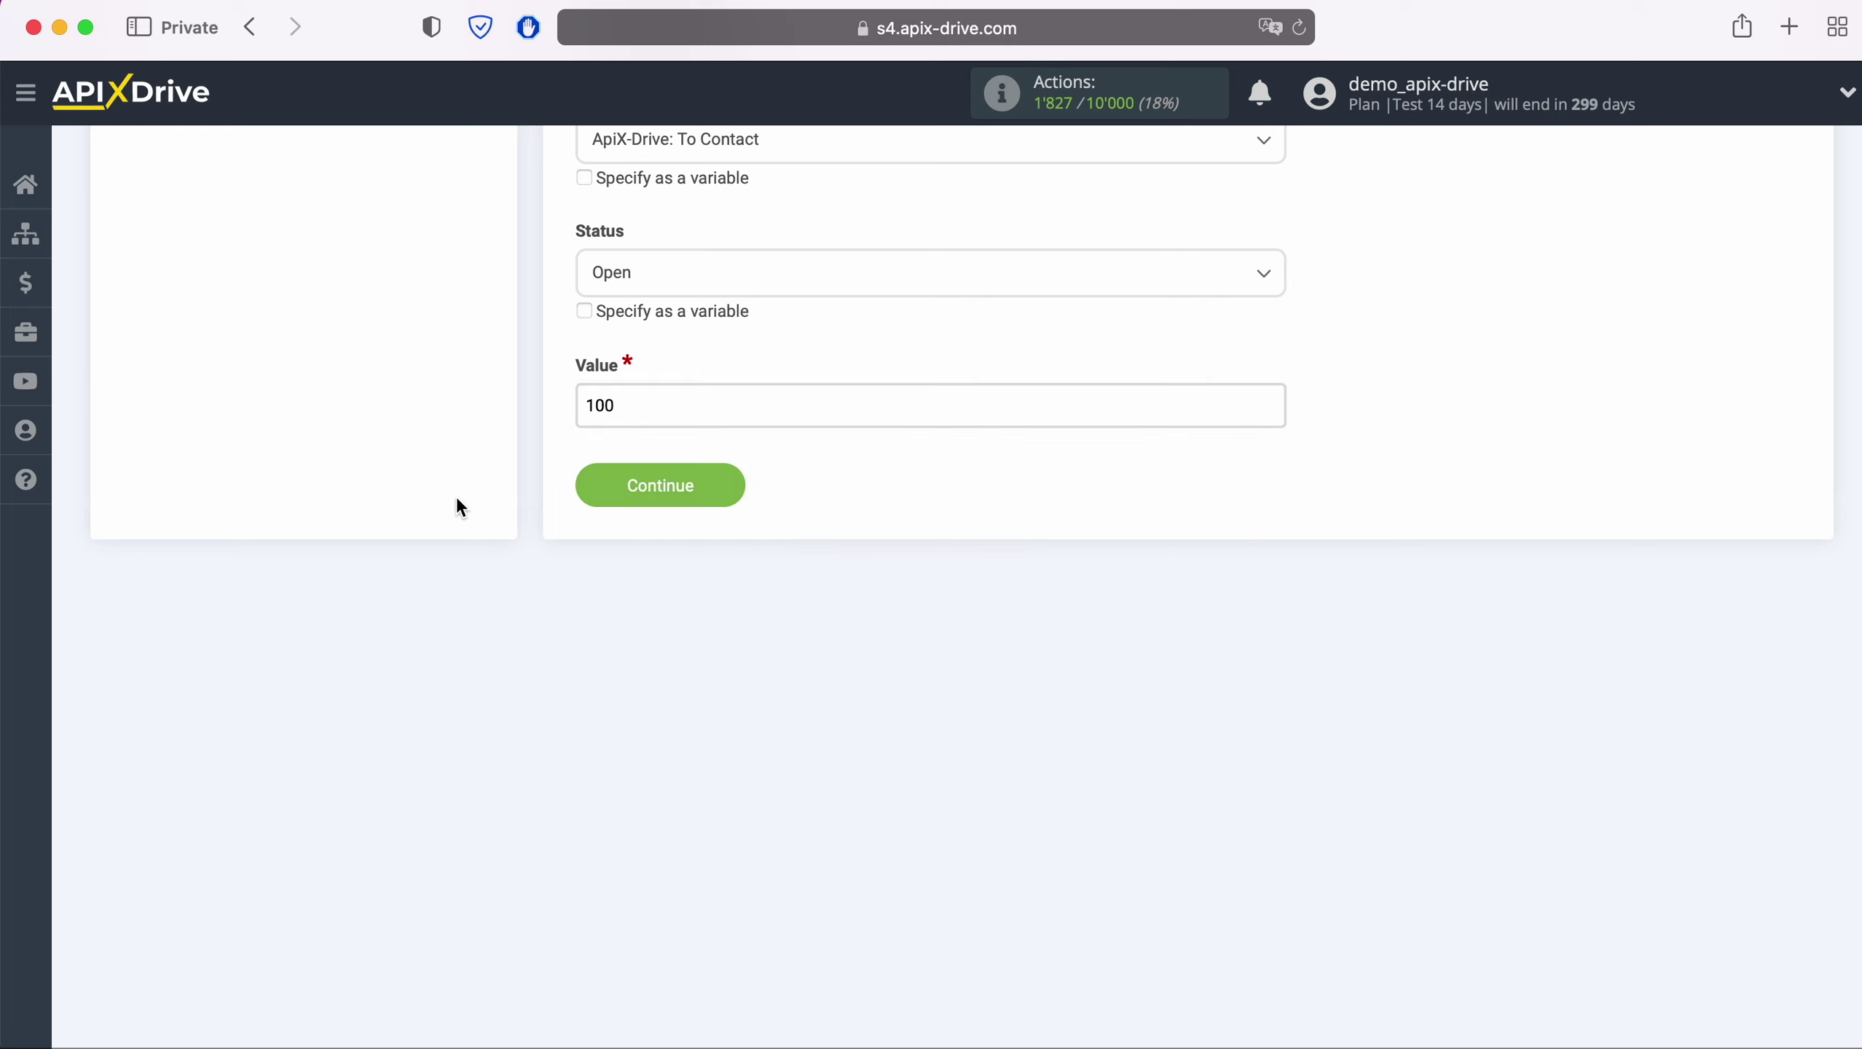
Continue to the Test step, check the deal preview, and send test data to ActiveCampaign
{"action": "left_click", "coordinate": [726, 486]}
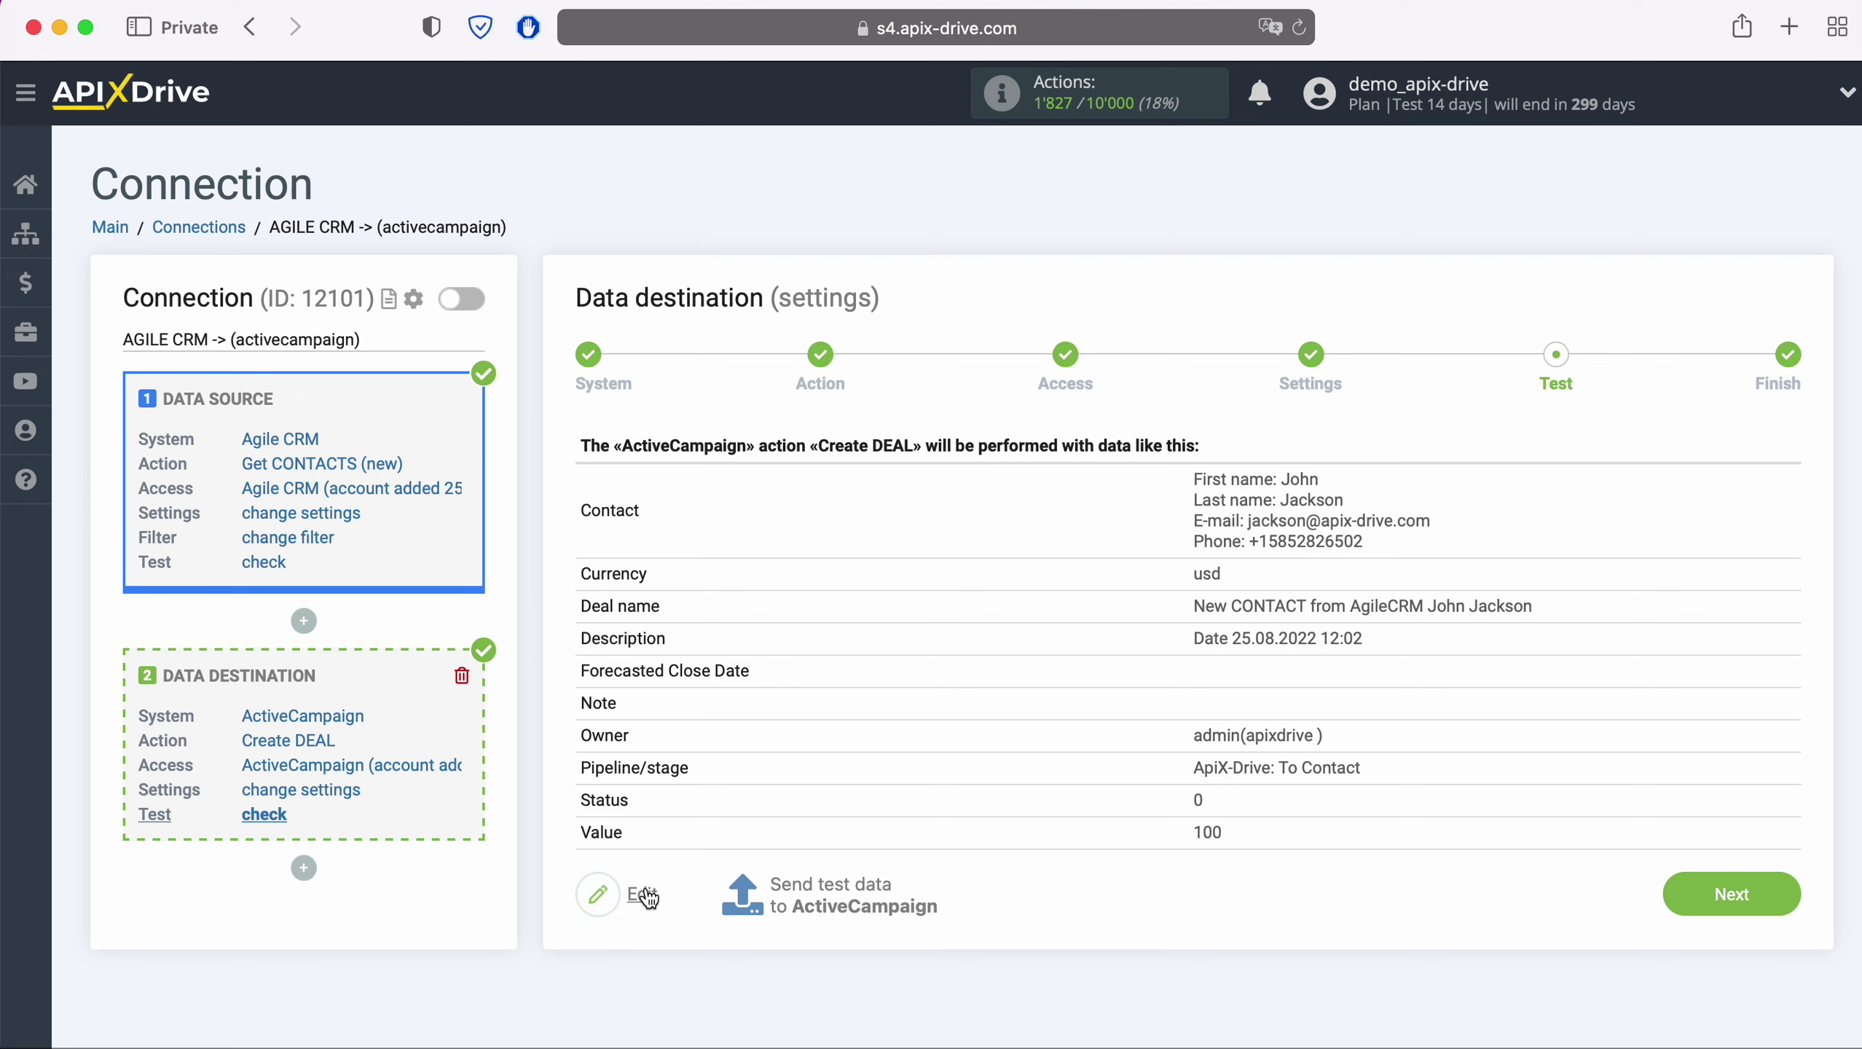
{"action": "left_click", "coordinate": [833, 884]}
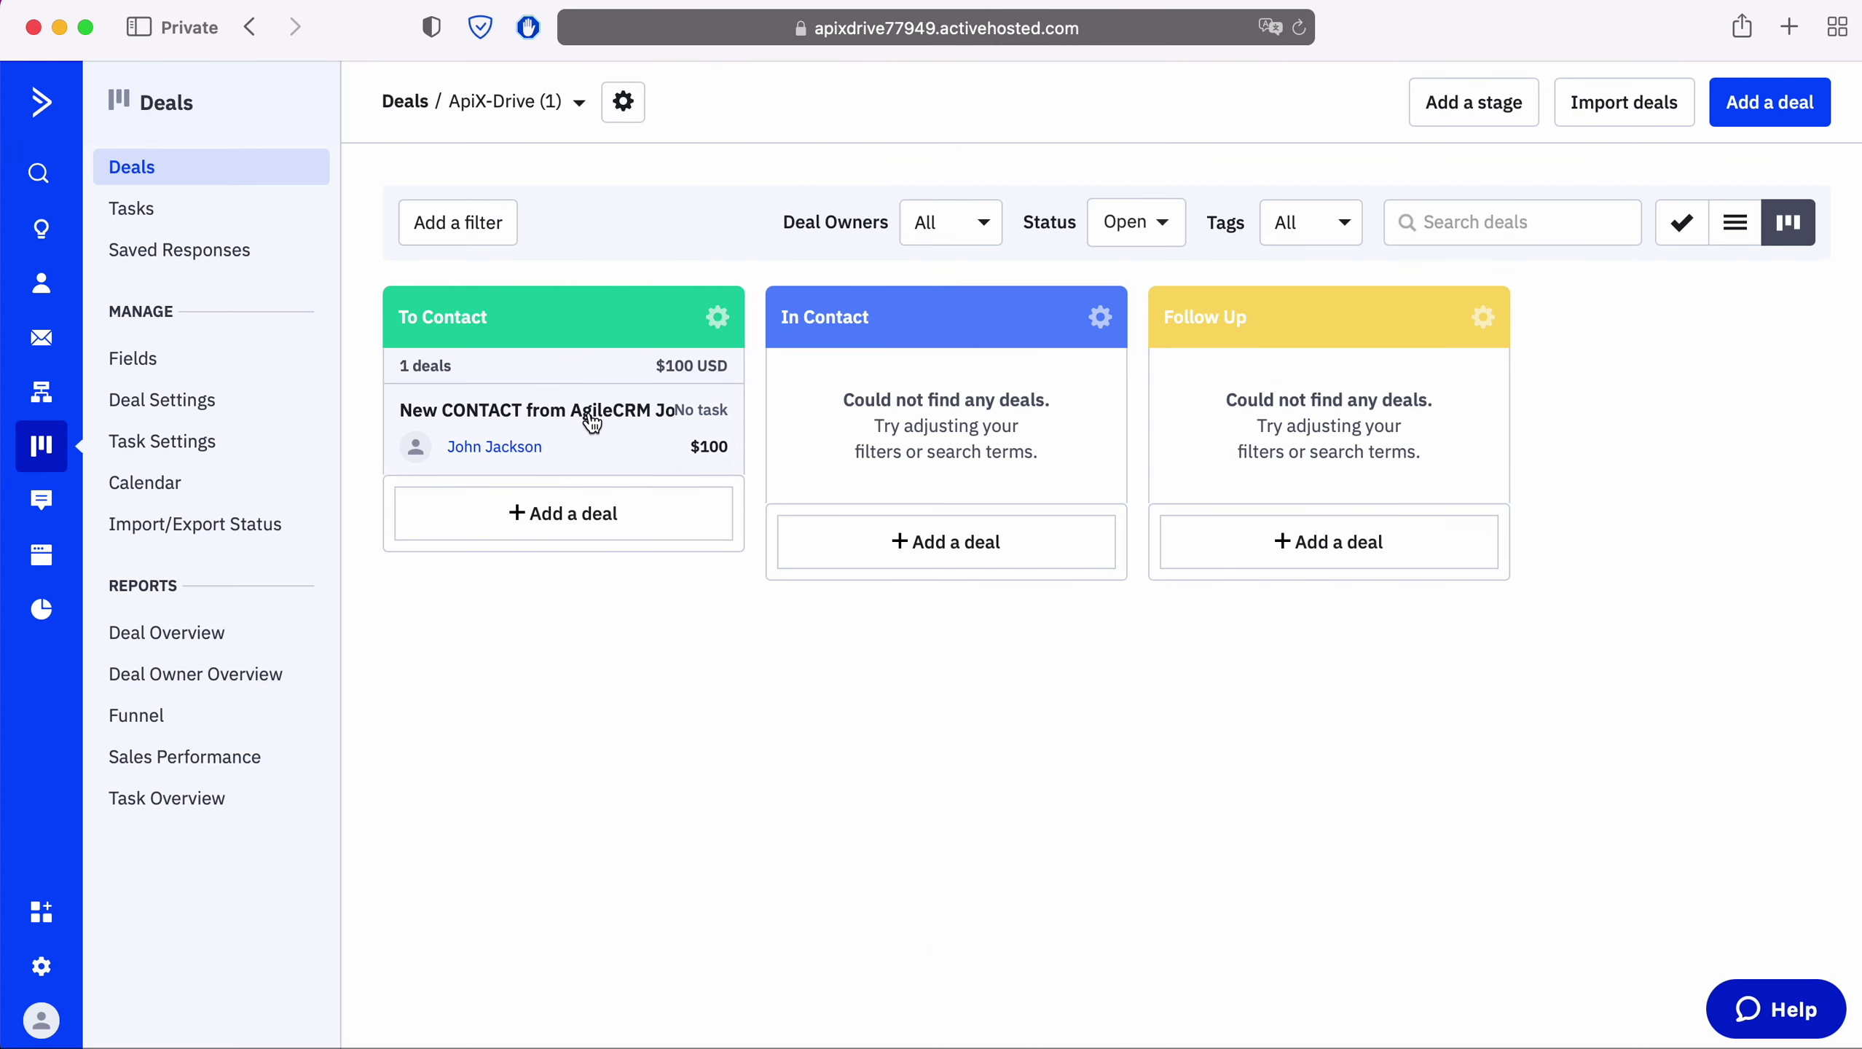
{"action": "left_click", "coordinate": [589, 417]}
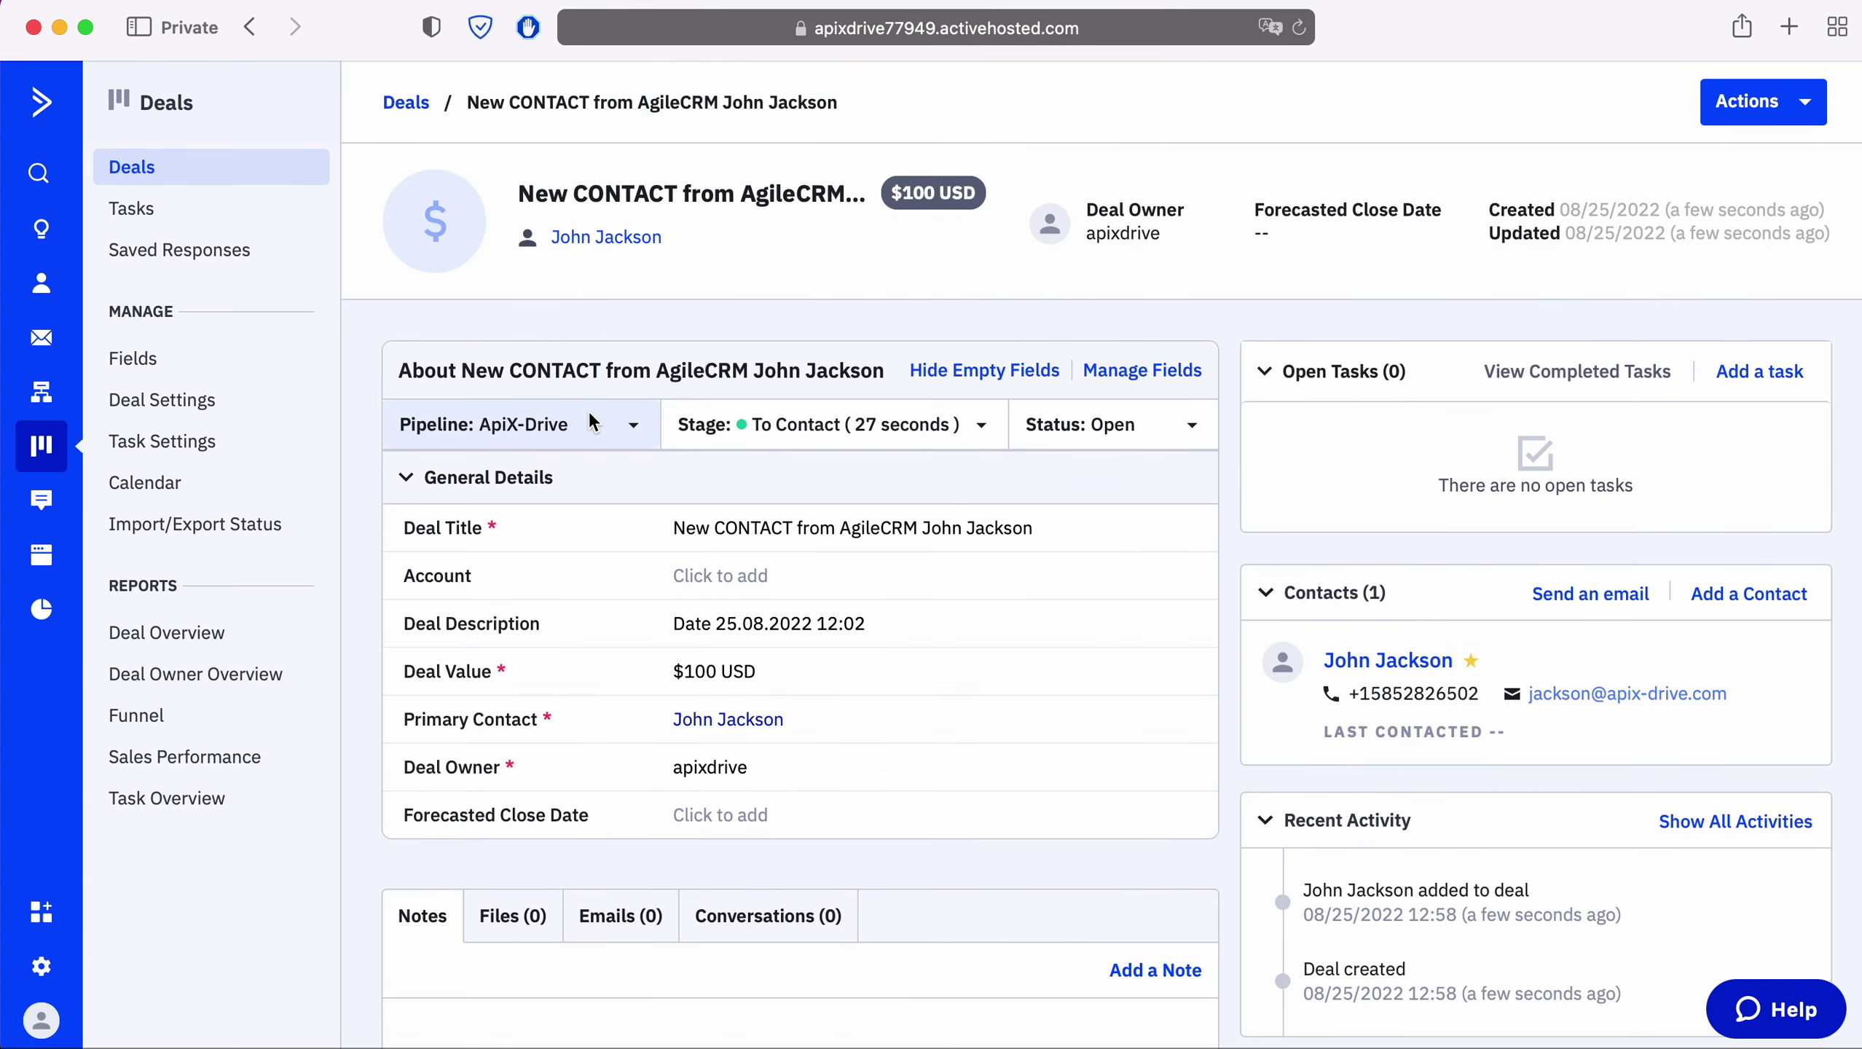
{"action": "left_click", "coordinate": [606, 237]}
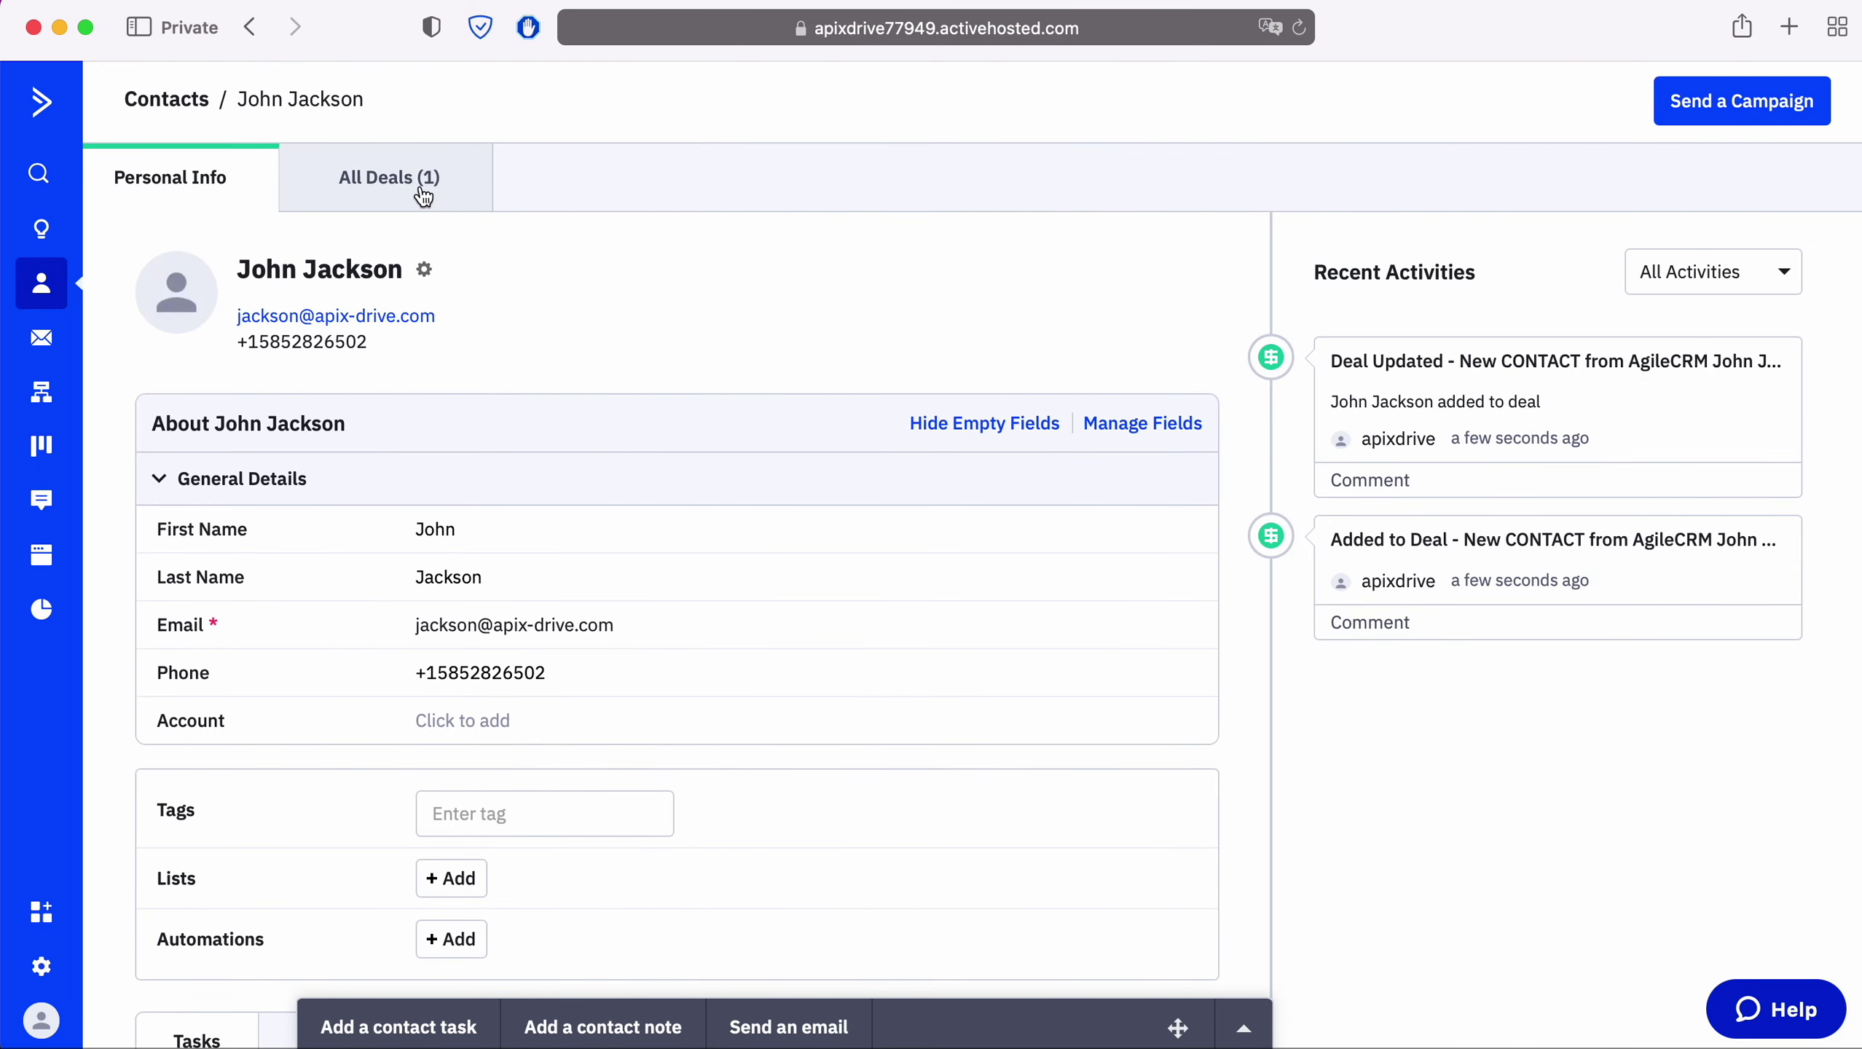
{"action": "left_click", "coordinate": [422, 193]}
{"action": "left_click", "coordinate": [394, 521]}
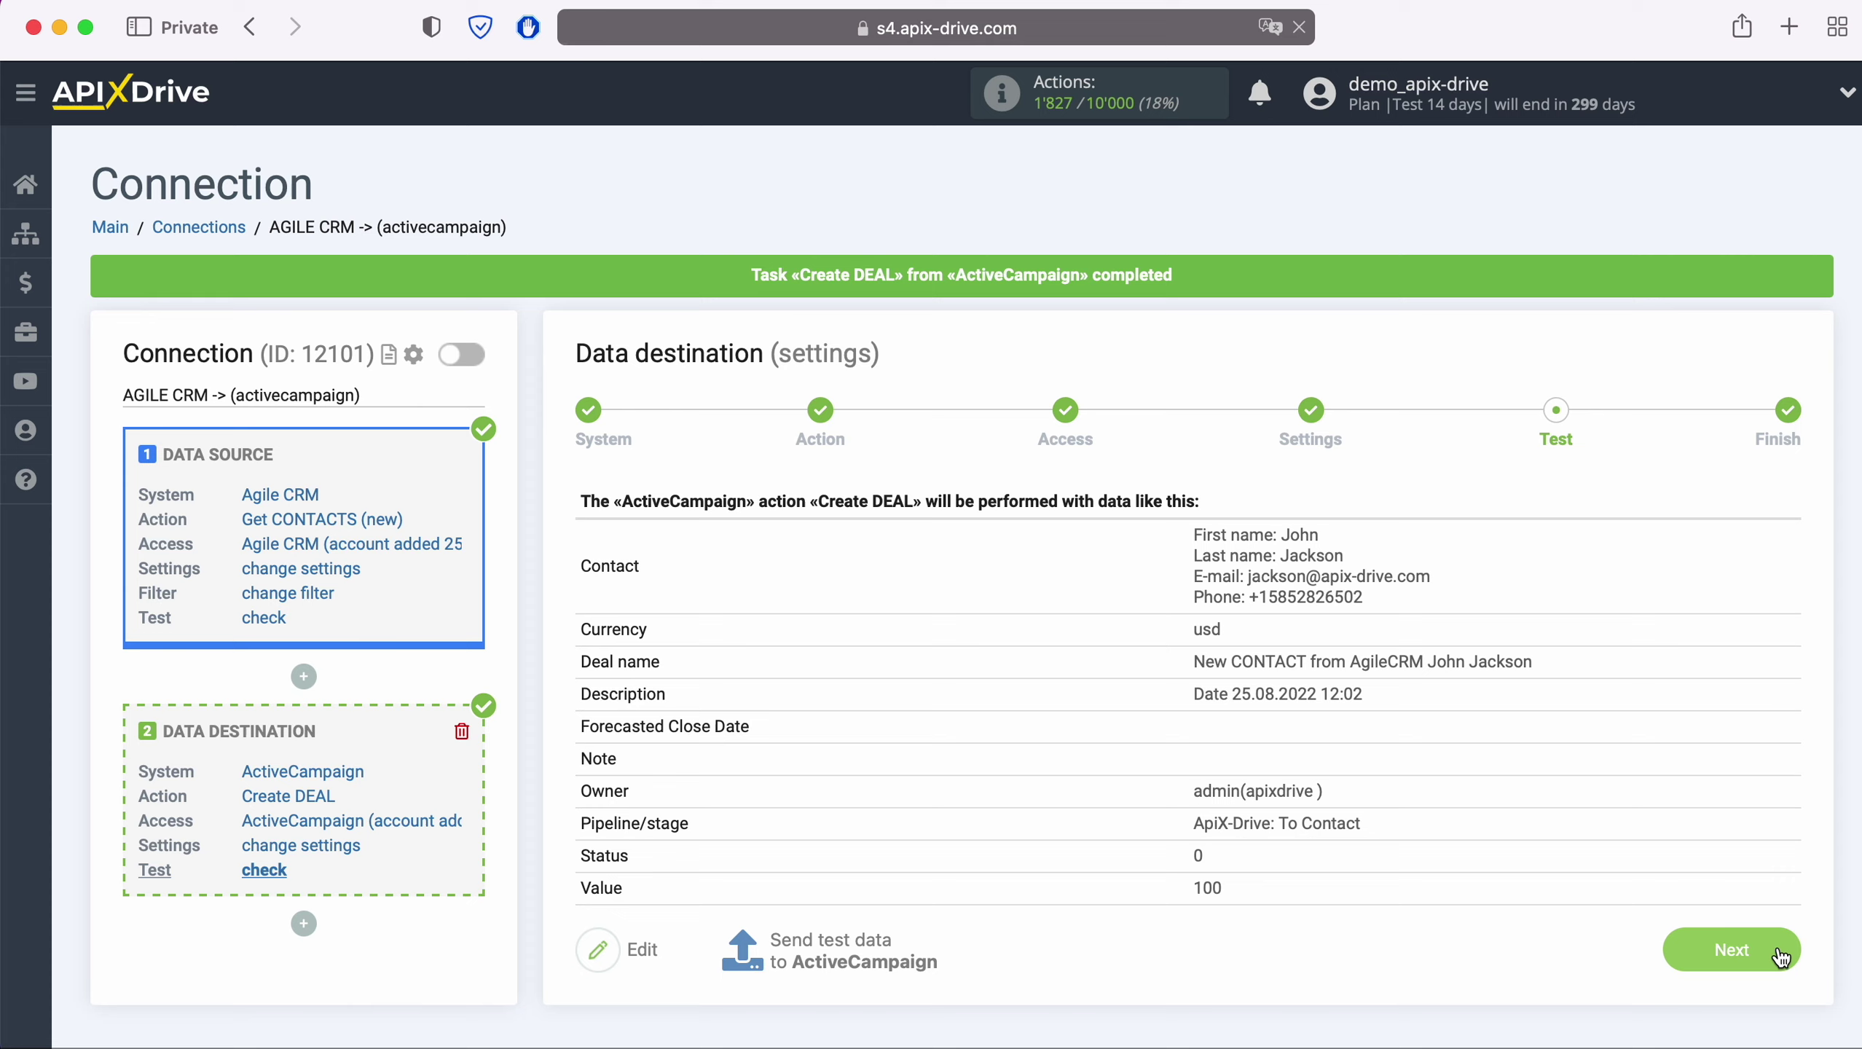
Move past the Test step to the Finish step in ApiX-Drive
{"action": "left_click", "coordinate": [1778, 944]}
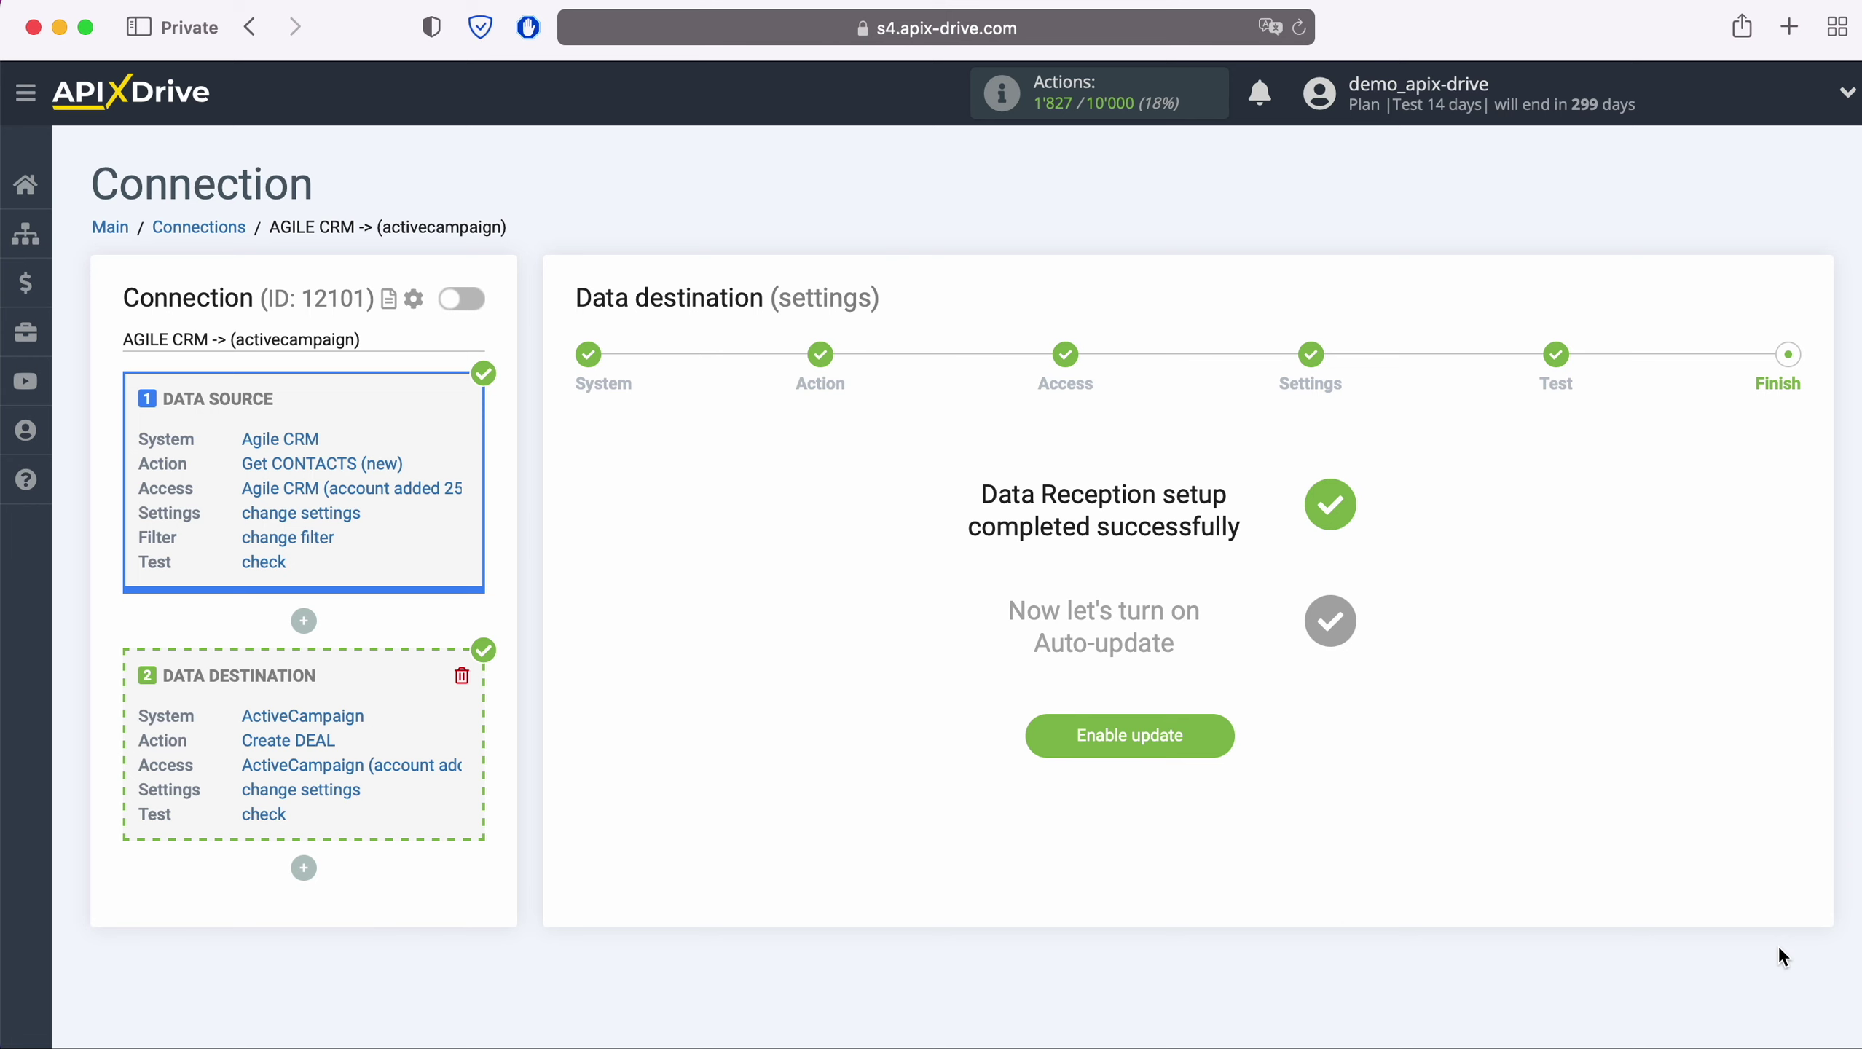
Enable auto-update and save the connection with a 5-minute update interval
{"action": "left_click", "coordinate": [1216, 728]}
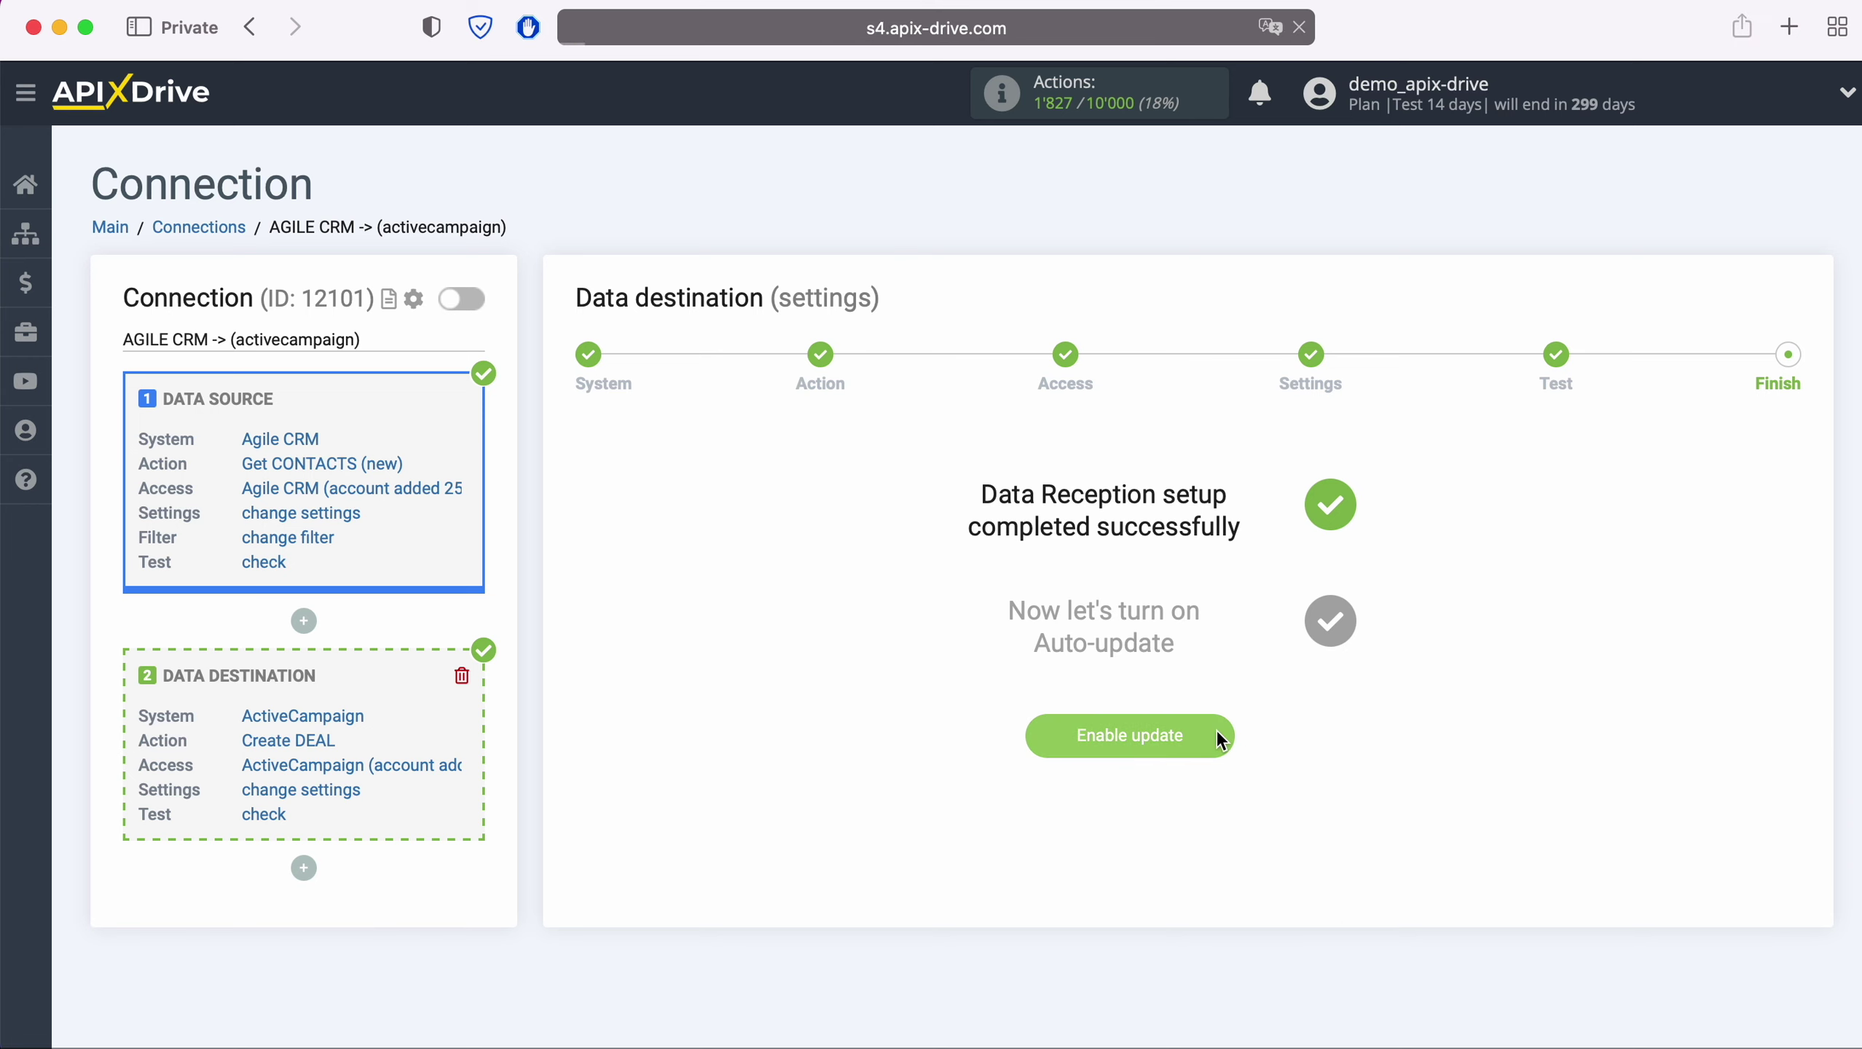
{"action": "left_click", "coordinate": [1773, 382]}
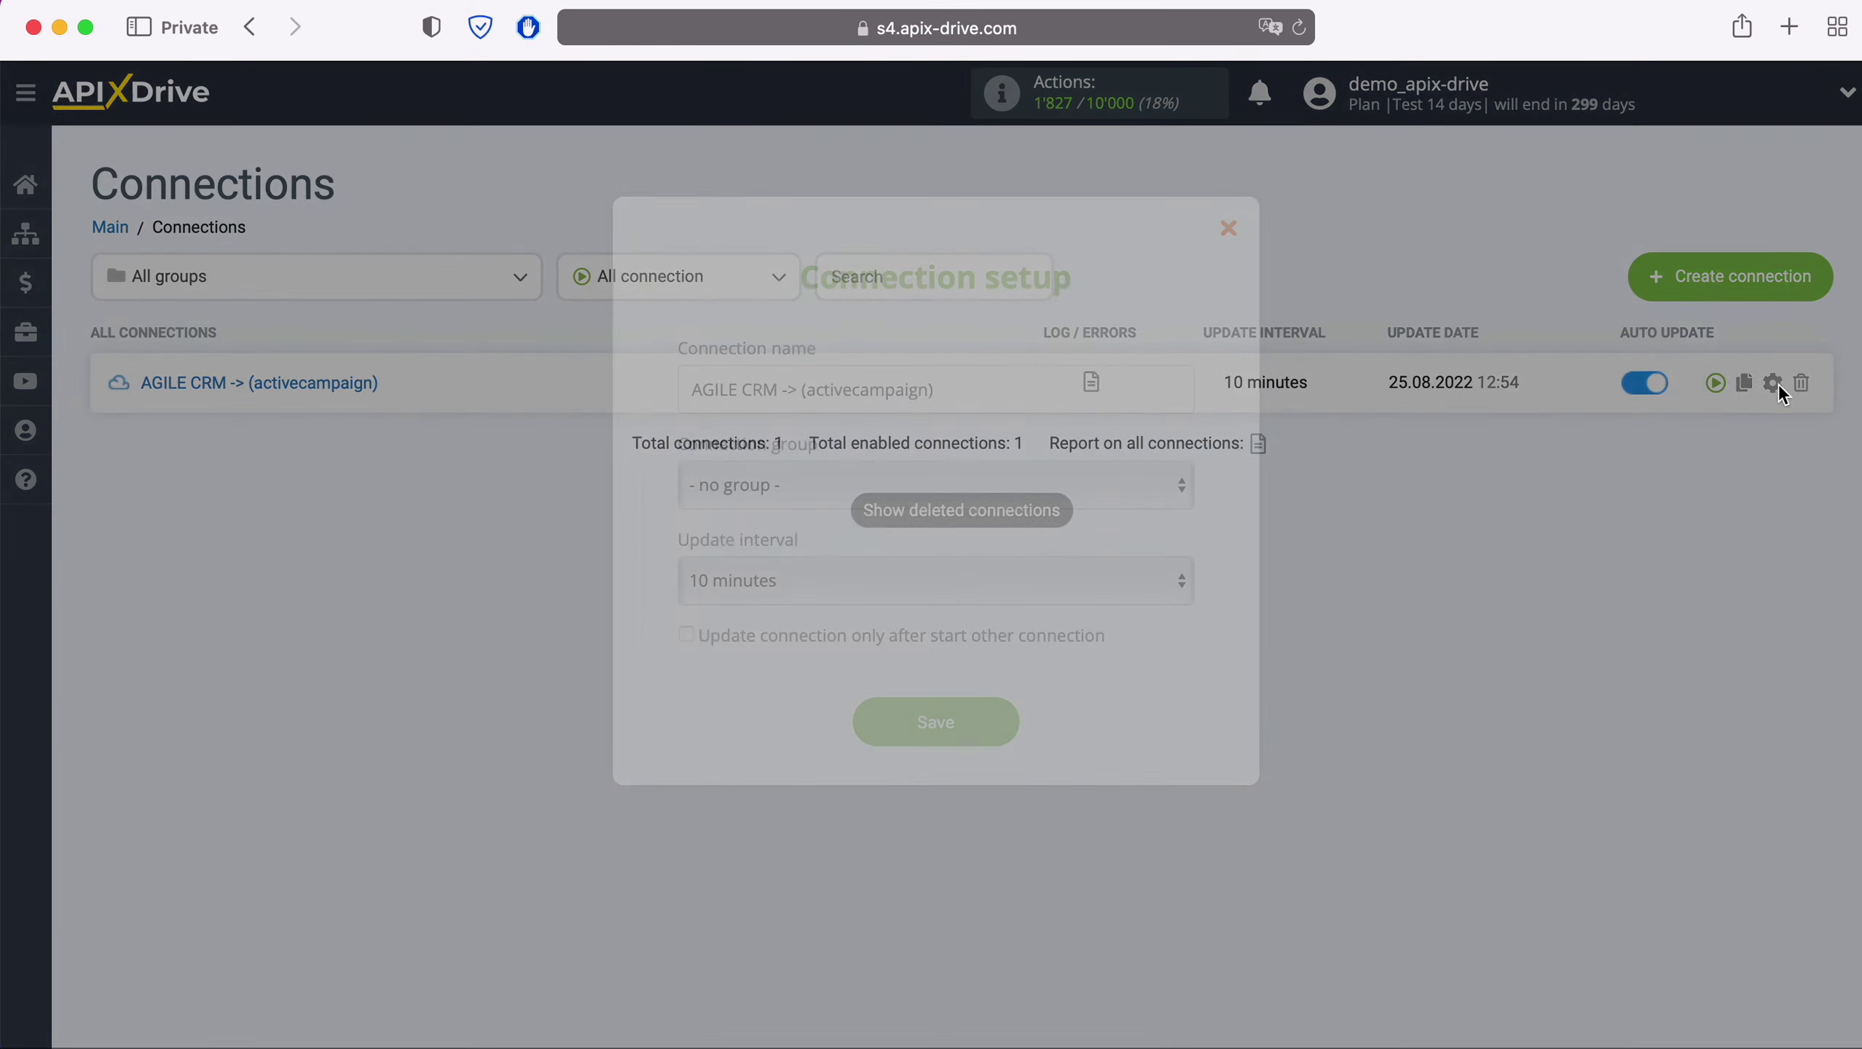
{"action": "left_click", "coordinate": [1025, 576]}
{"action": "left_click", "coordinate": [978, 545]}
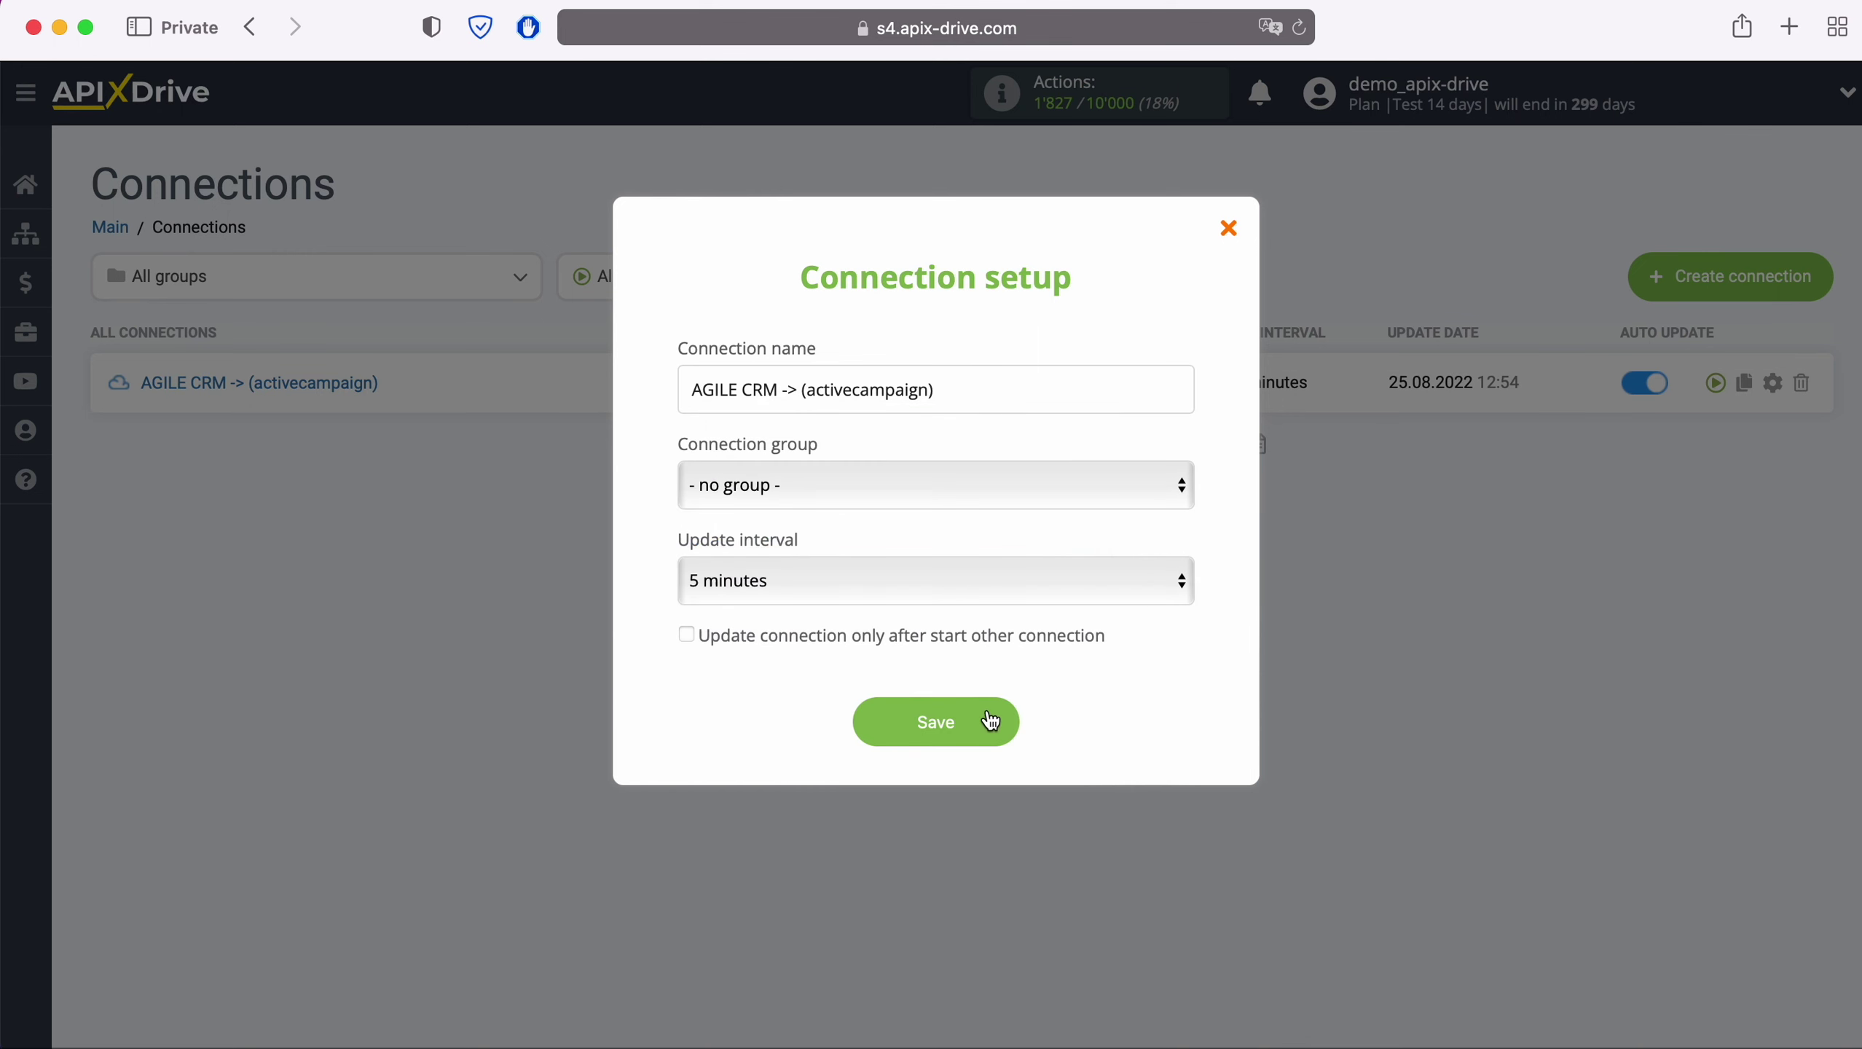
{"action": "left_click", "coordinate": [994, 712]}
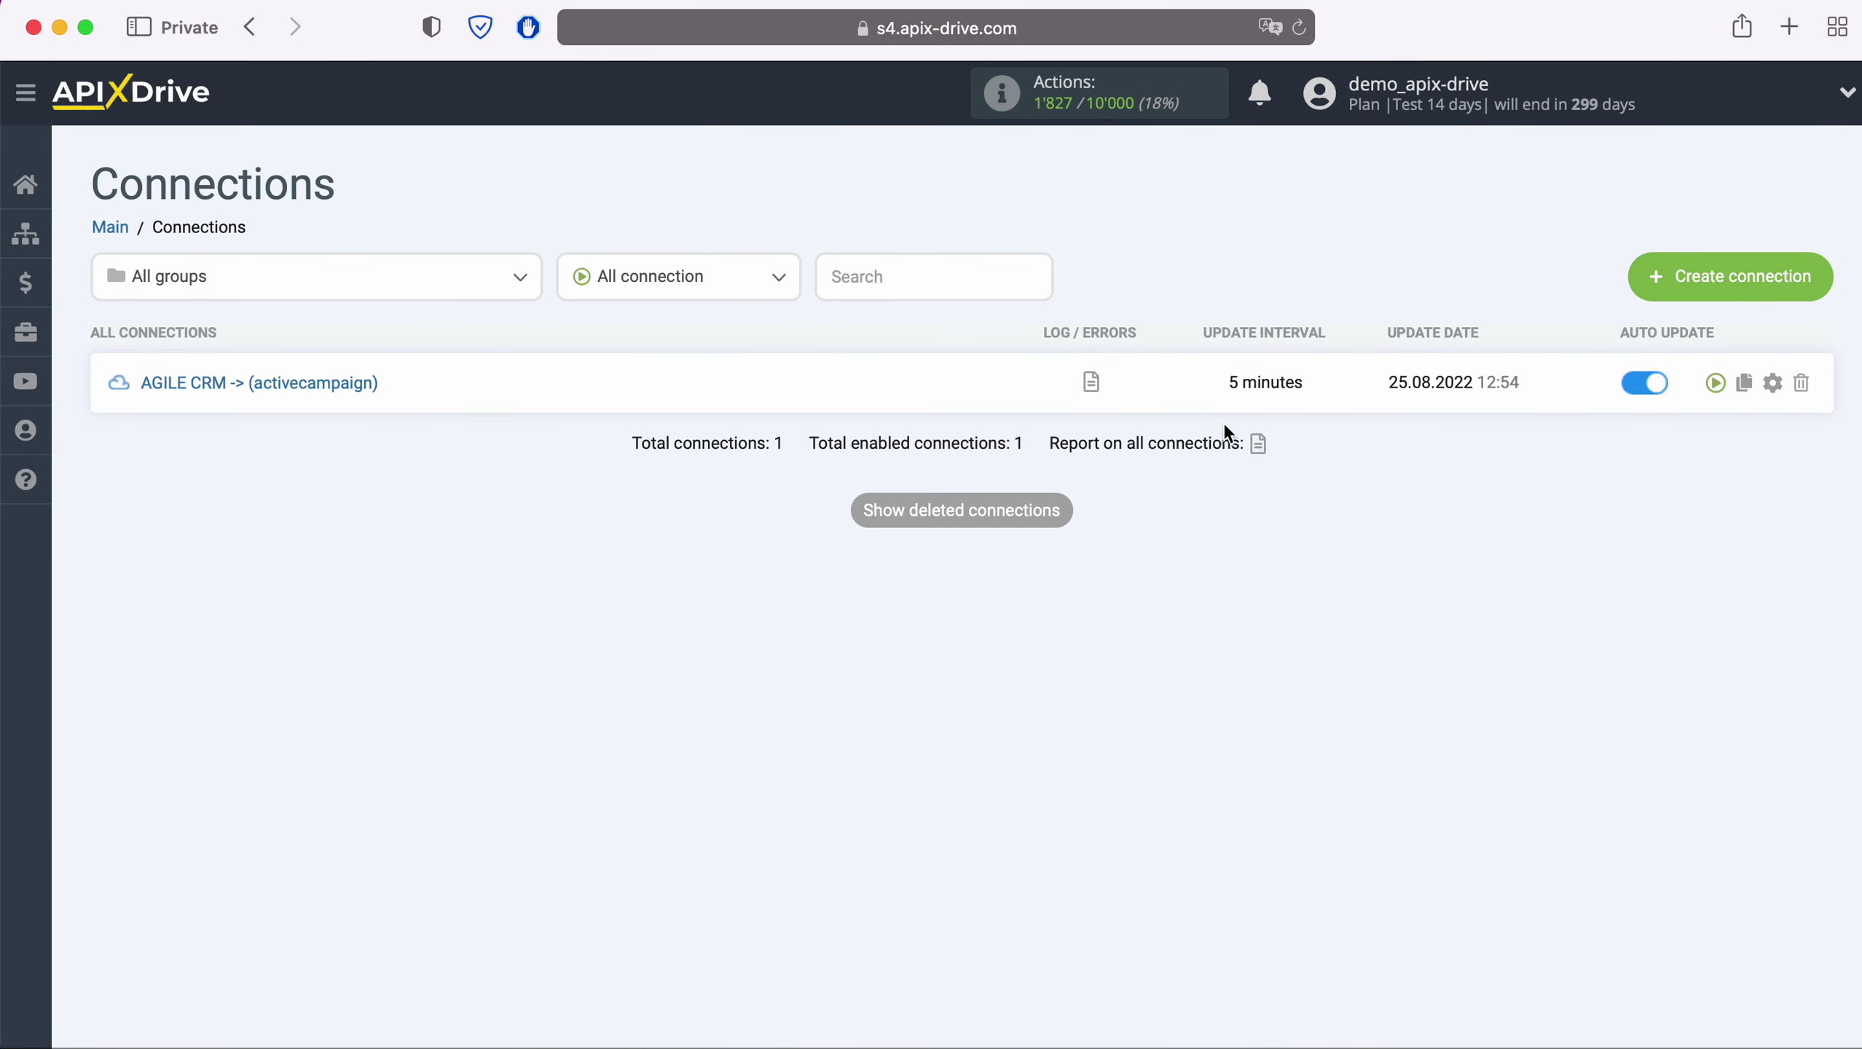